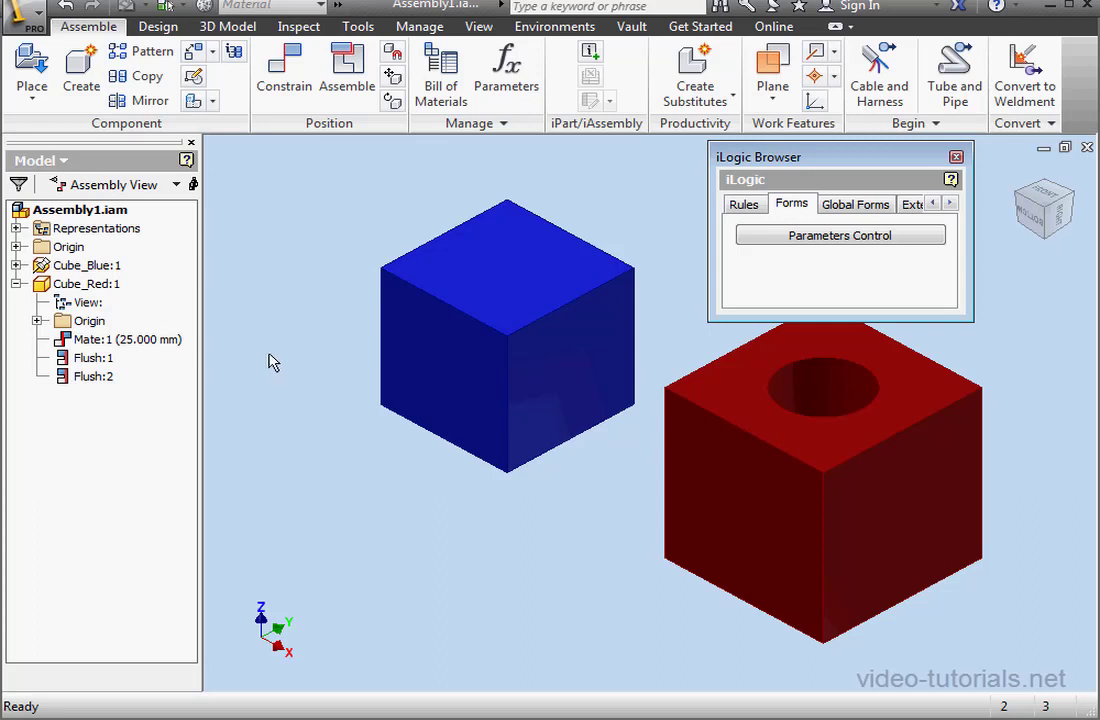
Suppress the Cube_Blue component in the assembly
right_click(86, 265)
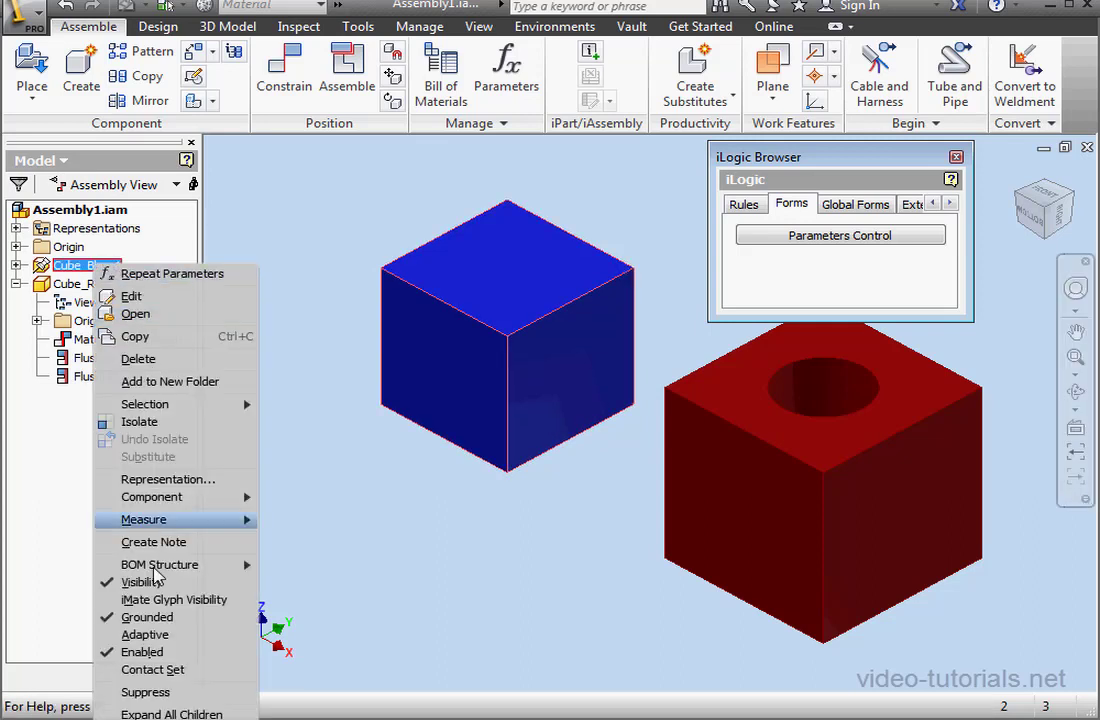
left_click(184, 692)
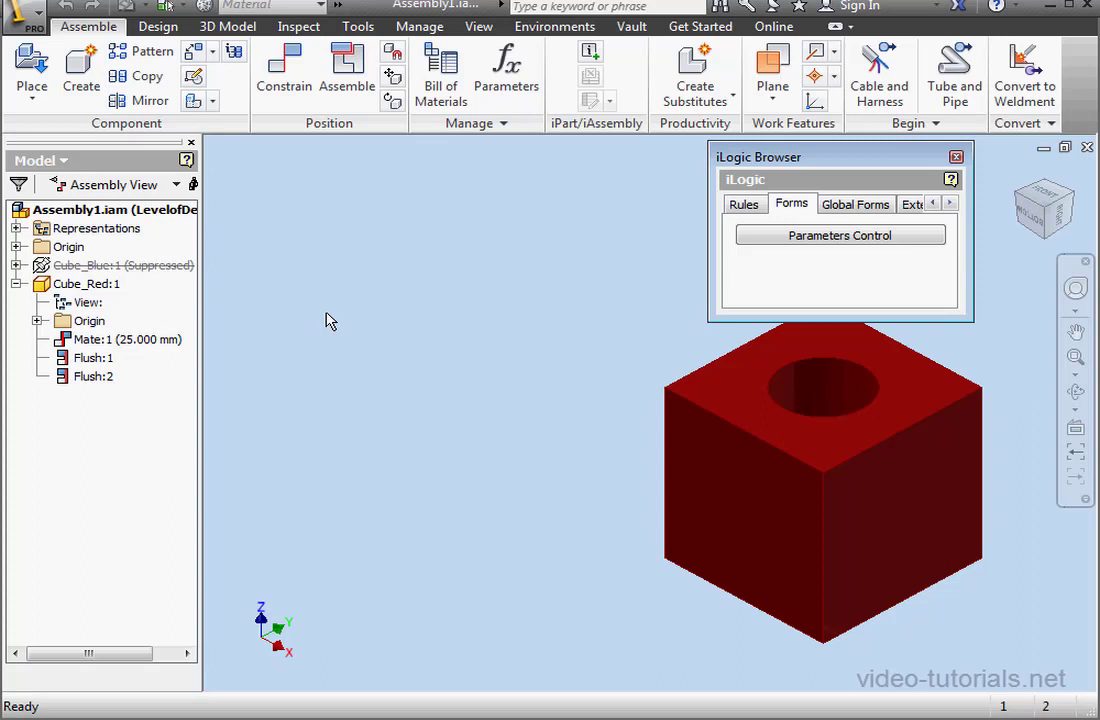
Set up a rectangular component pattern of the red cube with its columns along the lower front-right edge, spaced 40 mm apart
left_click(153, 52)
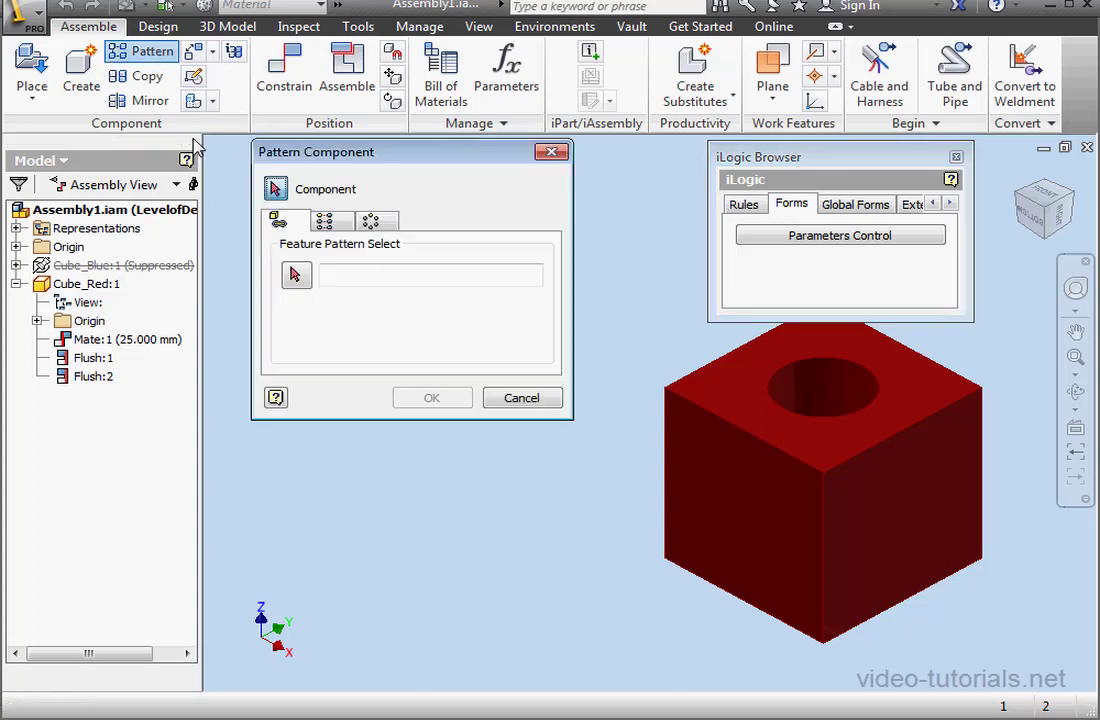
left_click(818, 531)
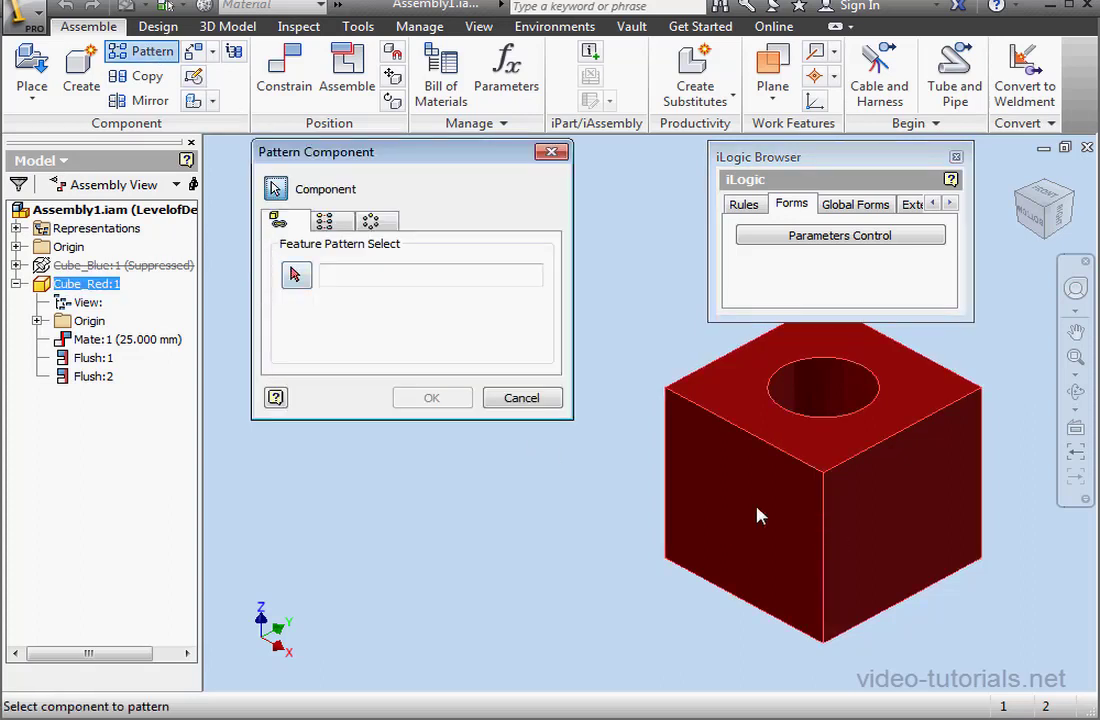
left_click(326, 221)
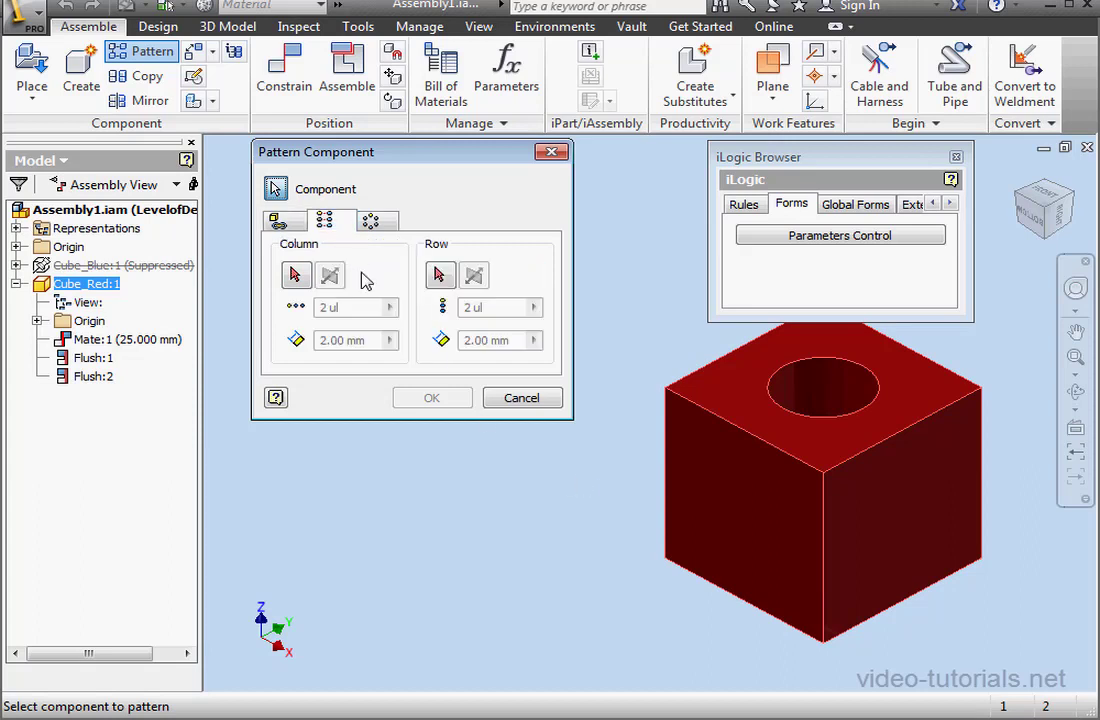
left_click(295, 275)
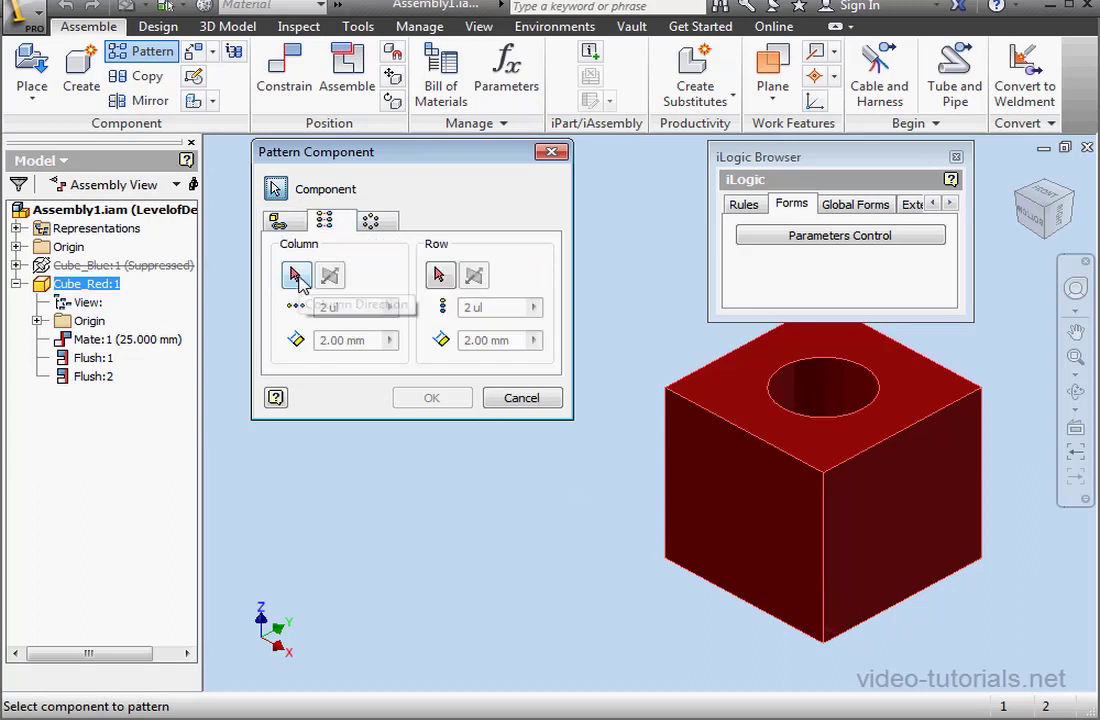
left_click(888, 612)
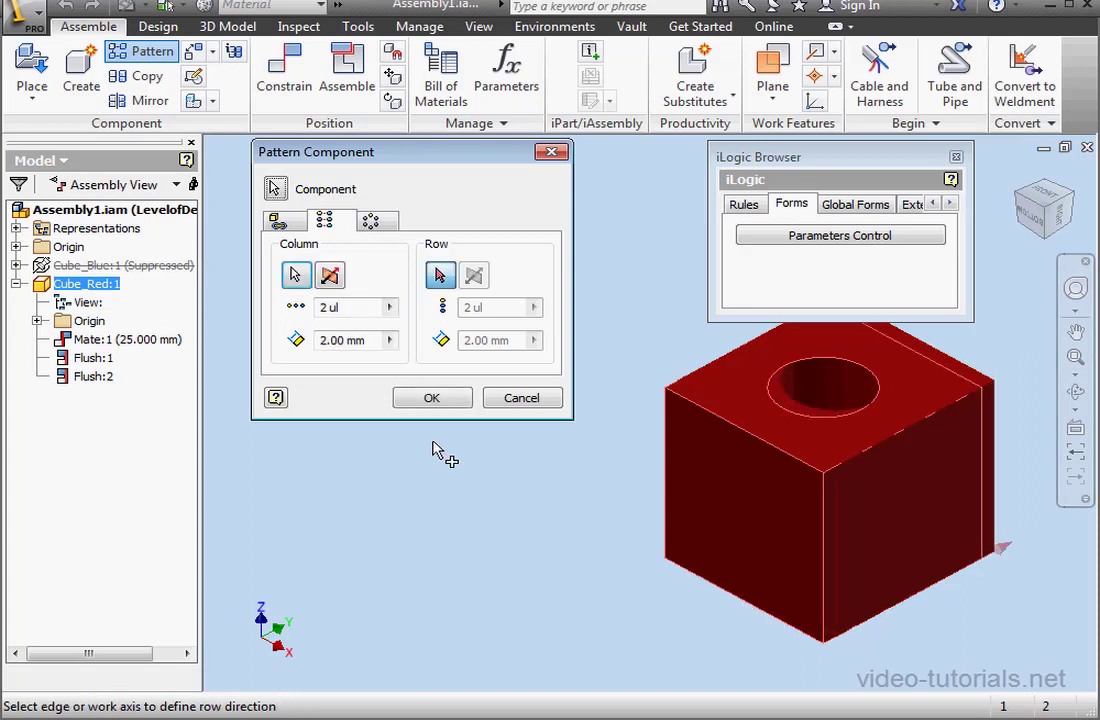
left_click_drag(373, 344, 323, 342)
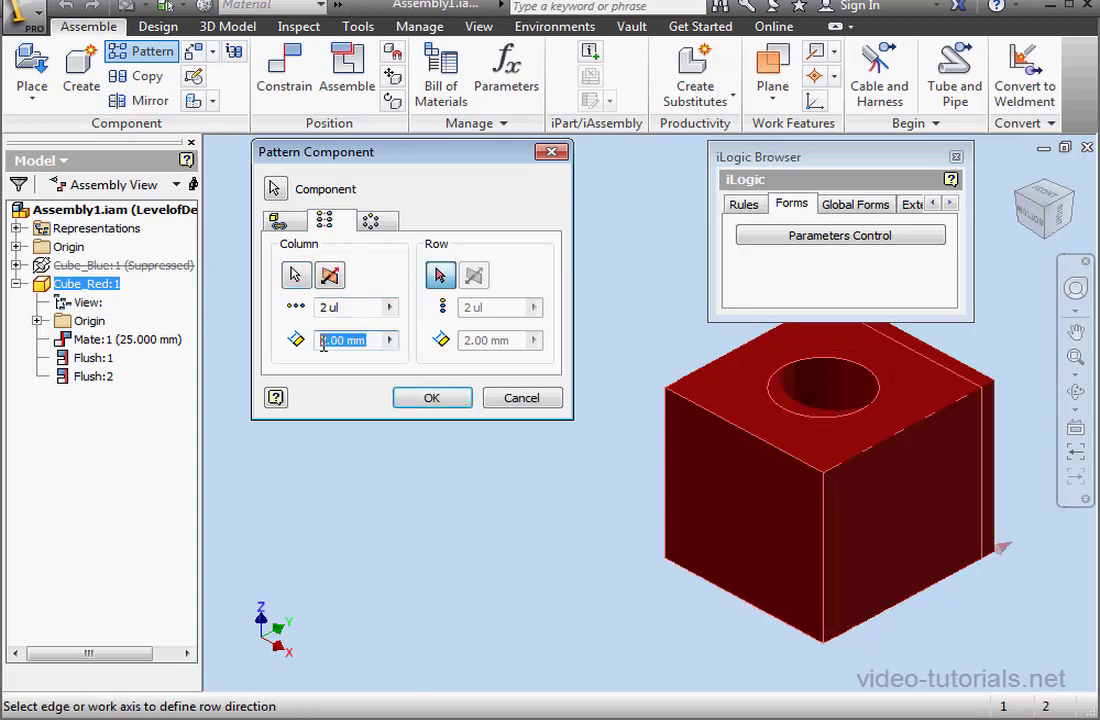
type("40")
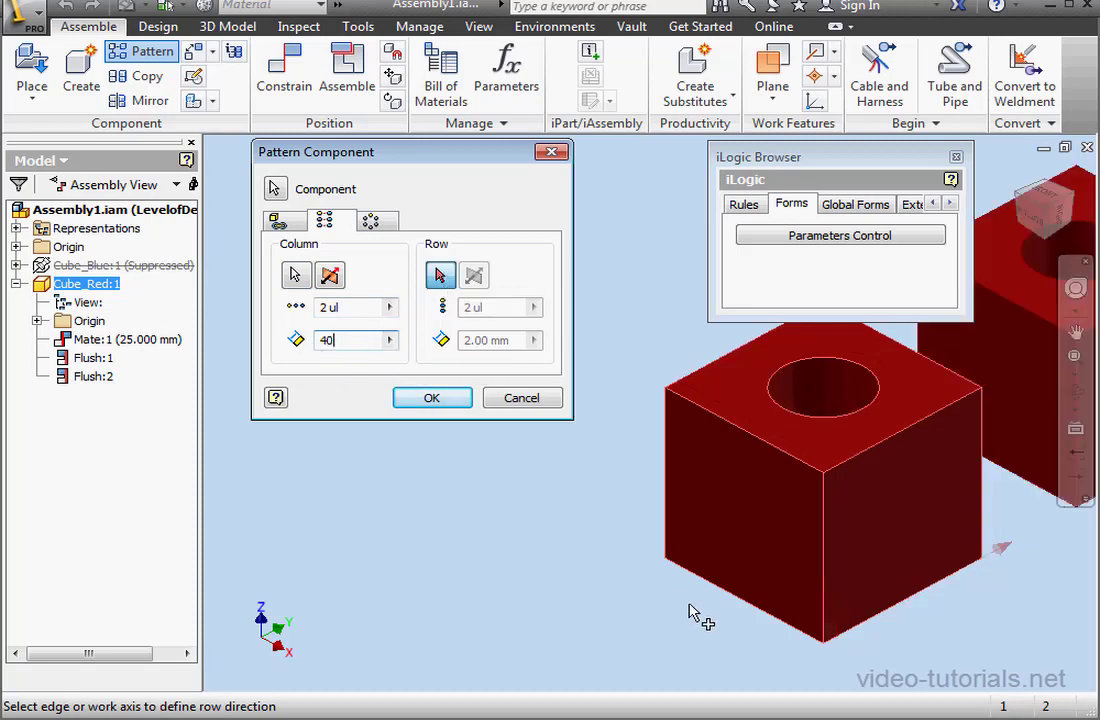
Define the pattern's row direction along the lower front-left edge, reverse it, set the row count to 1 and create the pattern
left_click(746, 605)
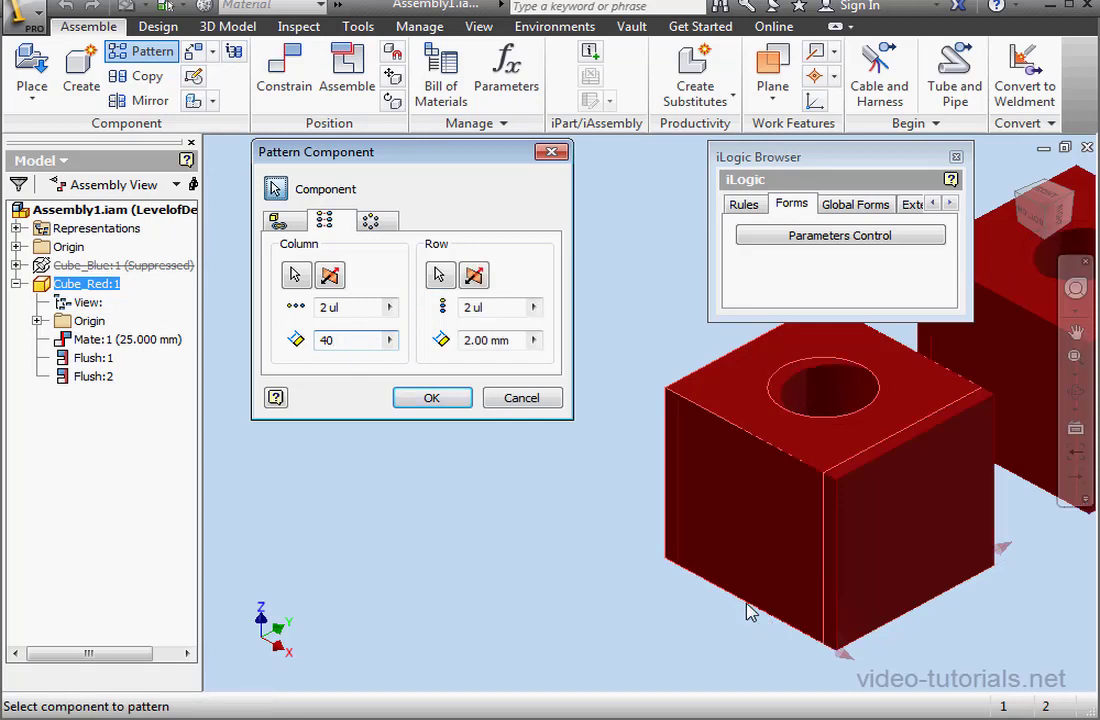
left_click(478, 278)
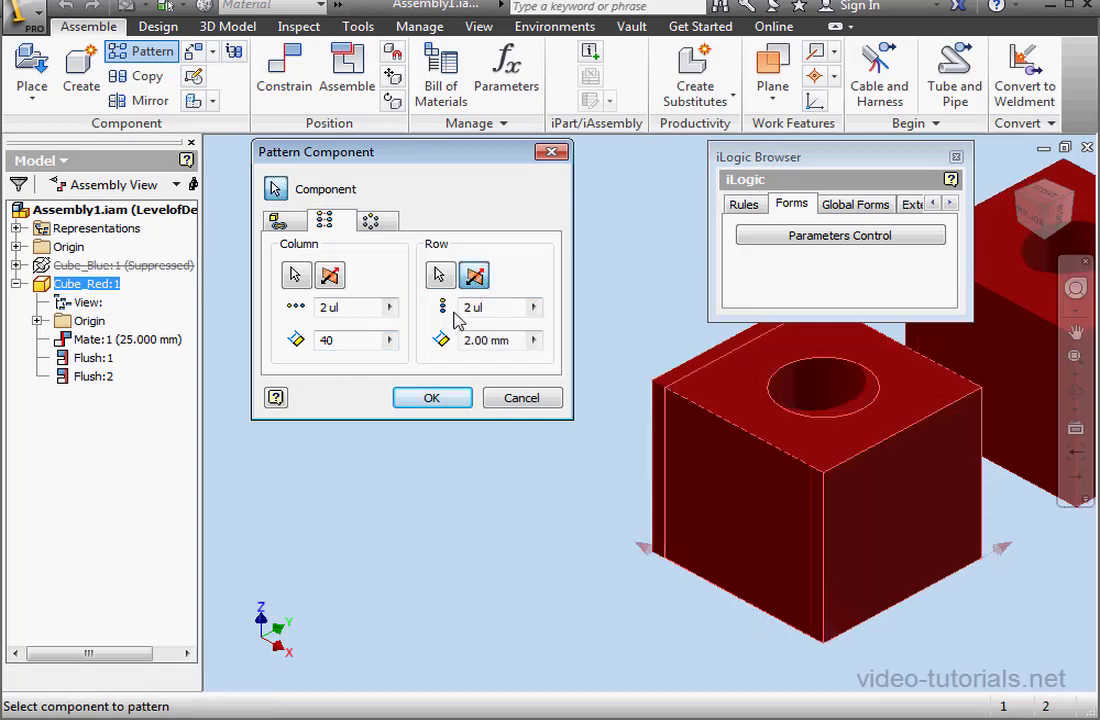
left_click_drag(484, 307, 462, 308)
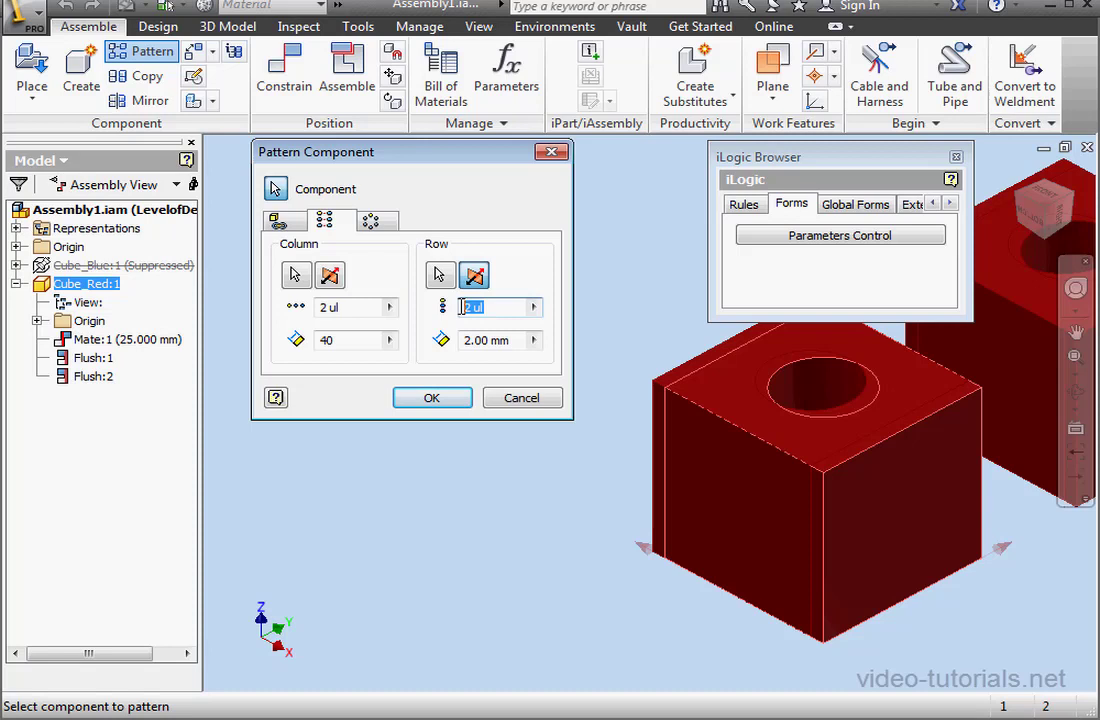
type("1")
left_click(491, 340)
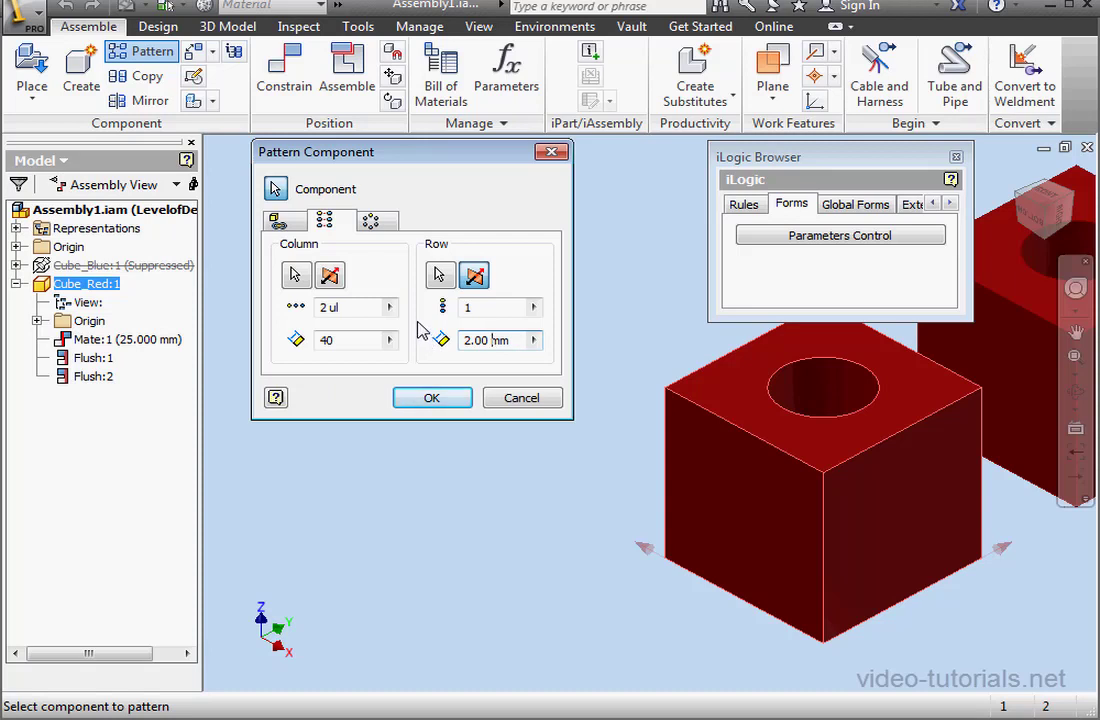
double_click(344, 339)
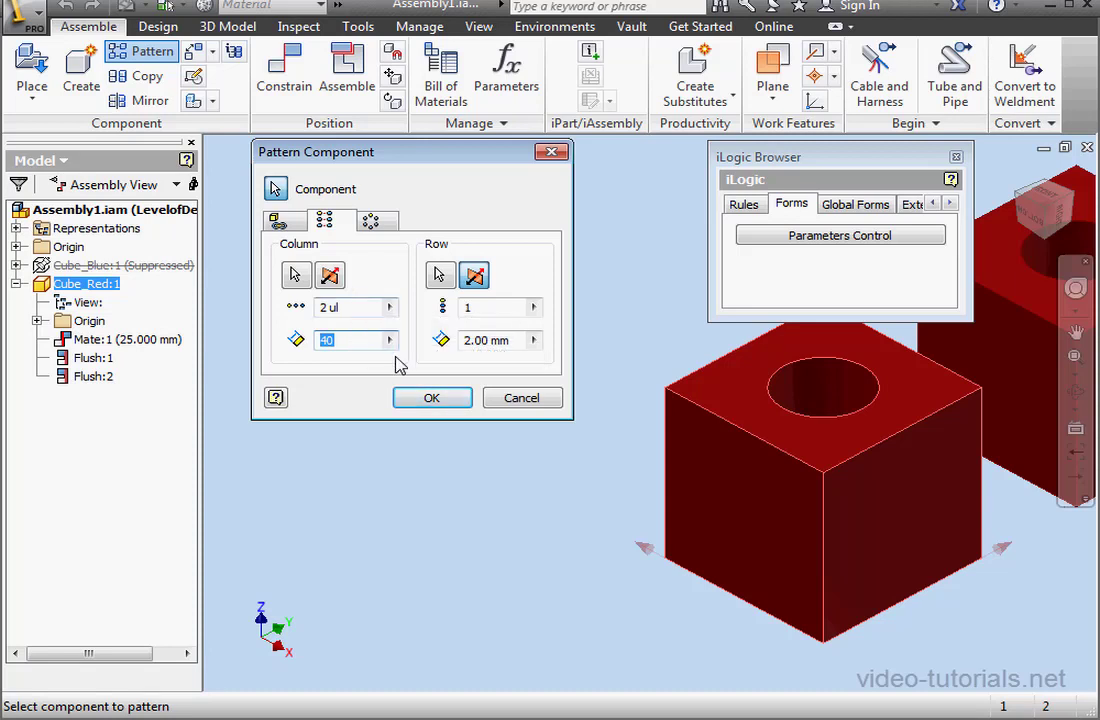
left_click(441, 402)
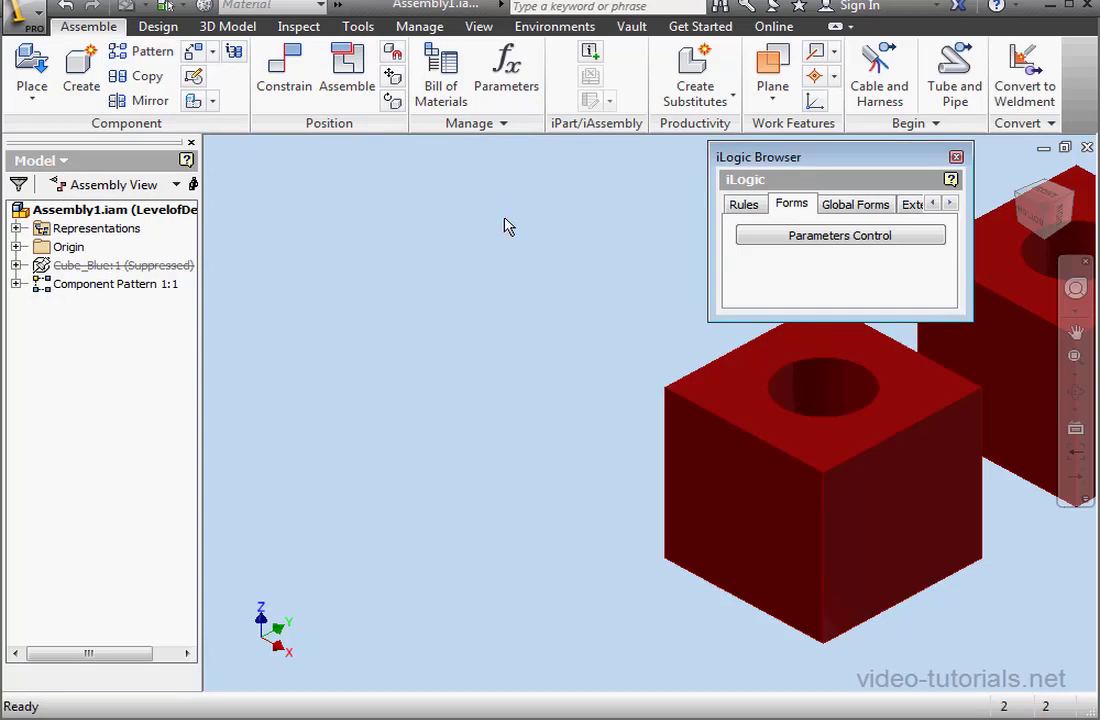
Check the assembly's model parameters and the component pattern's settings to identify which parameters drive the counts and spacings
left_click(508, 72)
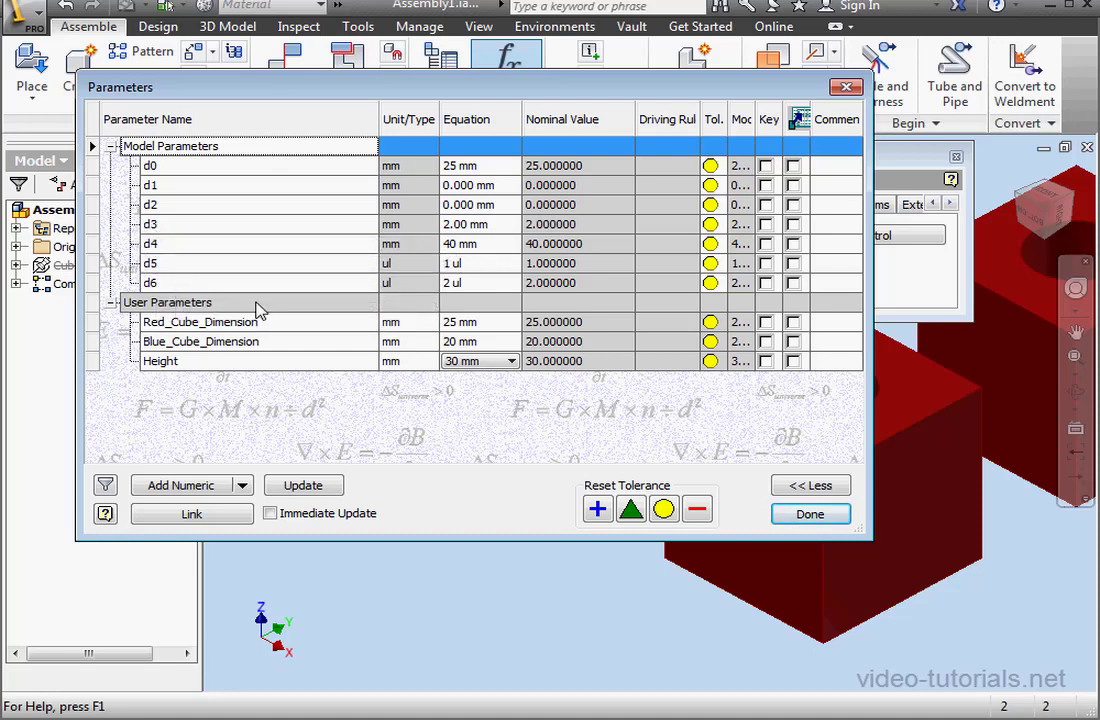
left_click(810, 514)
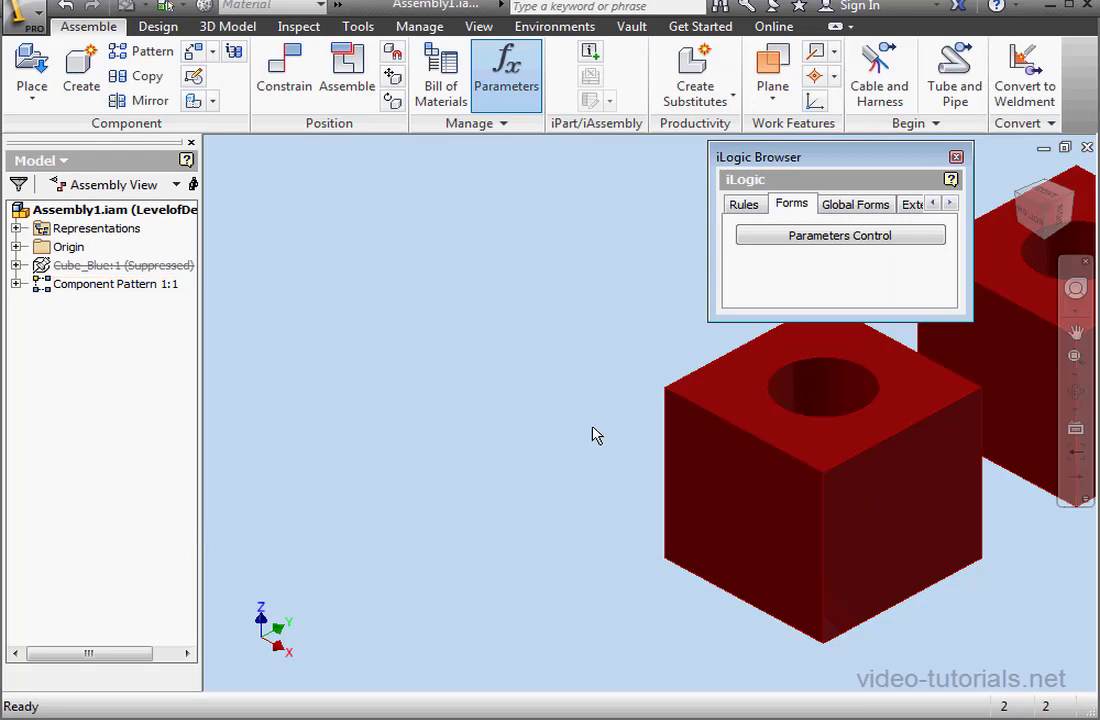
double_click(76, 287)
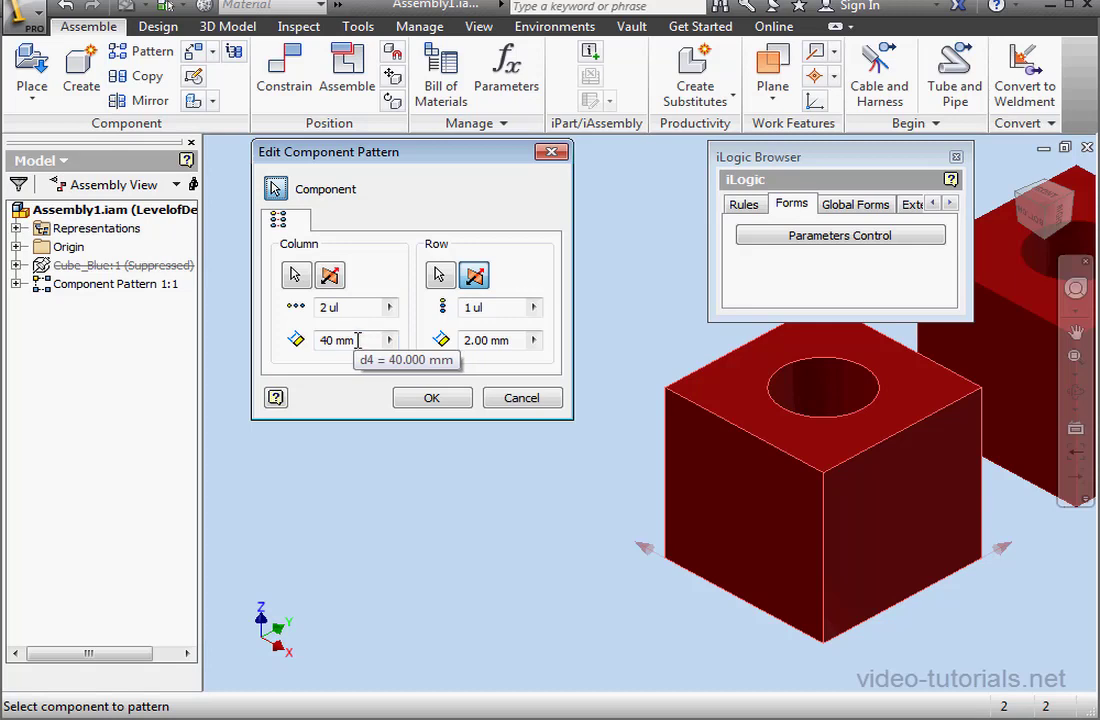
left_click(522, 400)
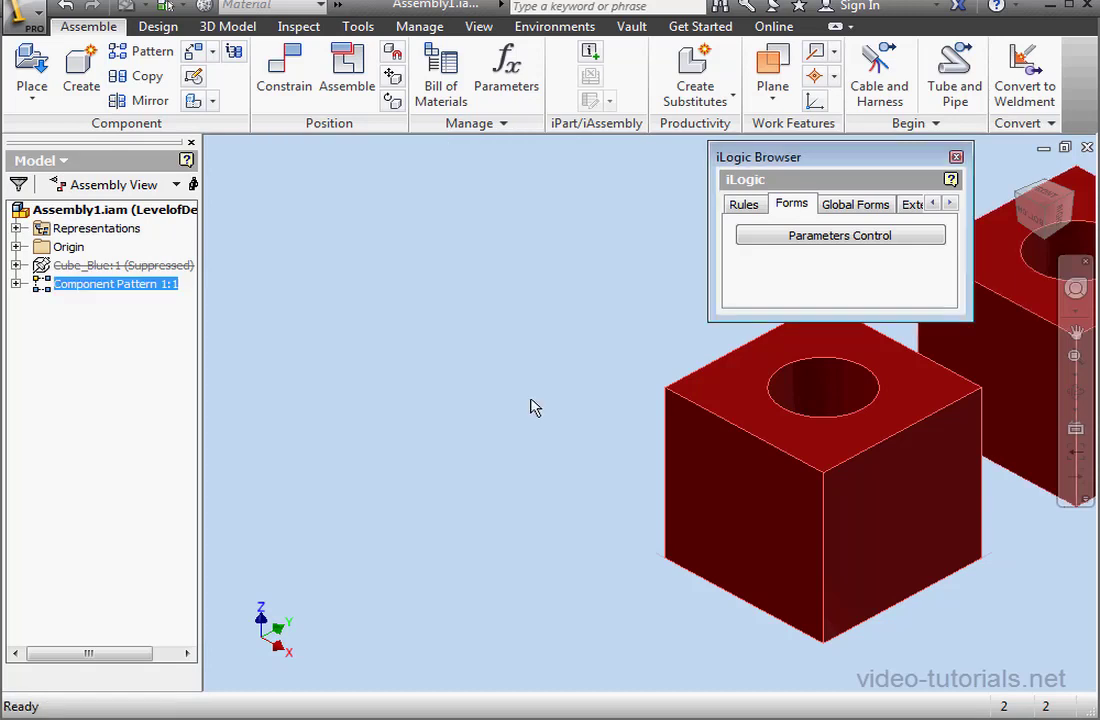
Rename model parameter d6 to Column_Count and d5 to Row_Count
left_click(510, 75)
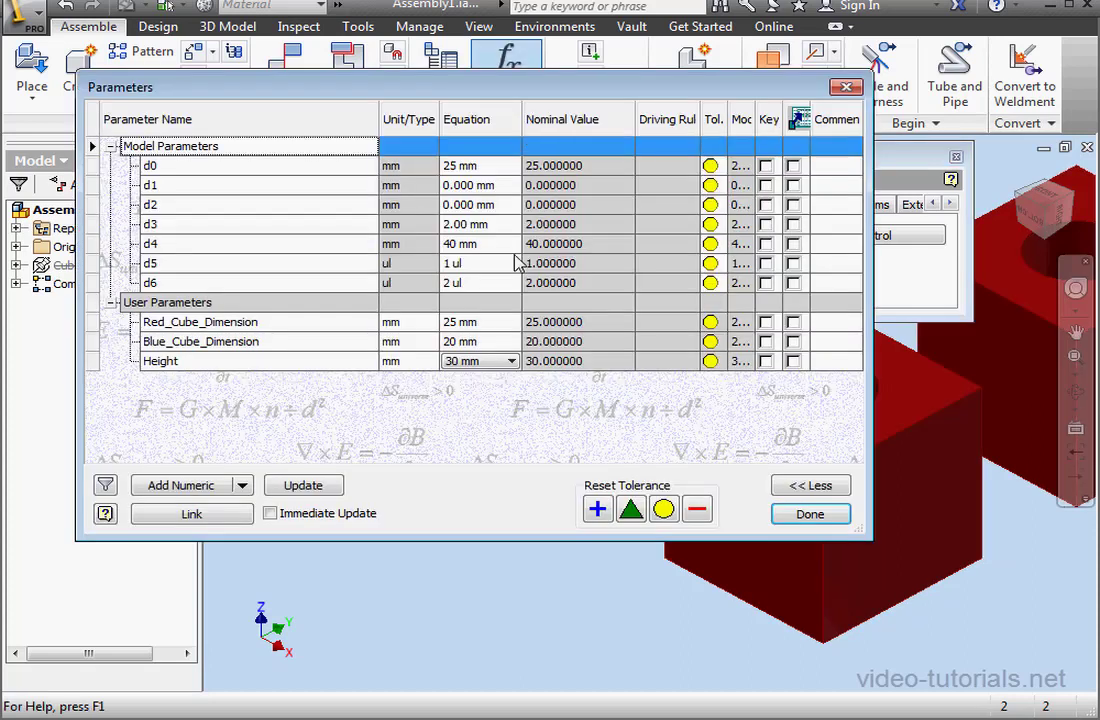
double_click(174, 283)
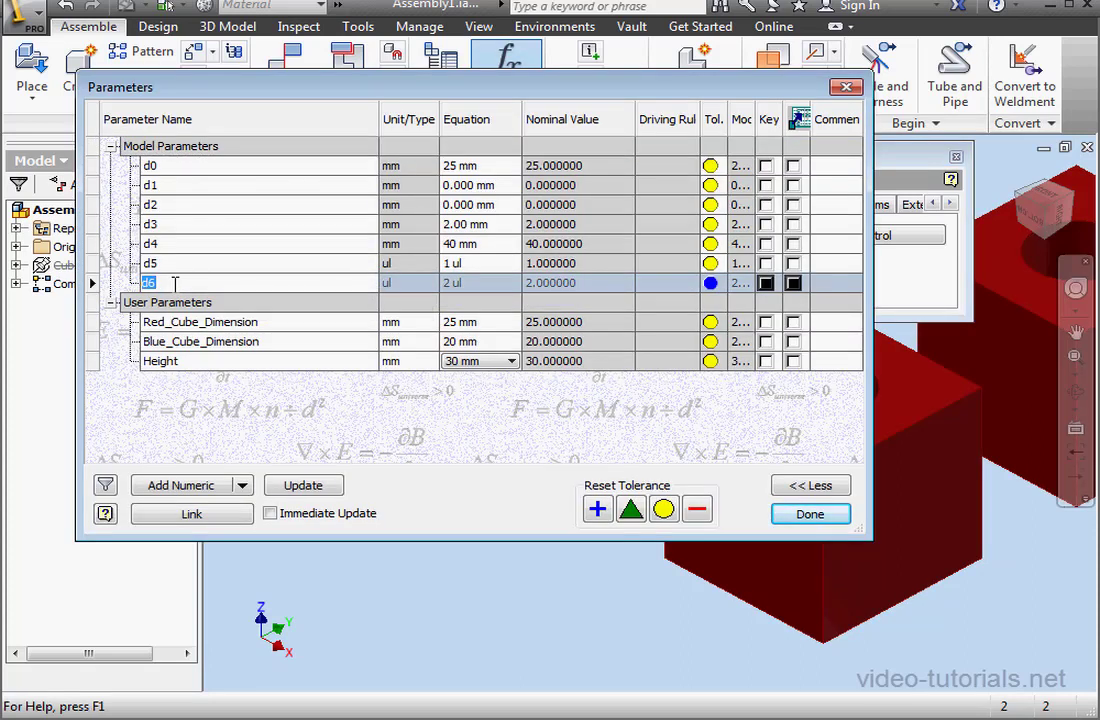
type("Column_Count")
double_click(158, 263)
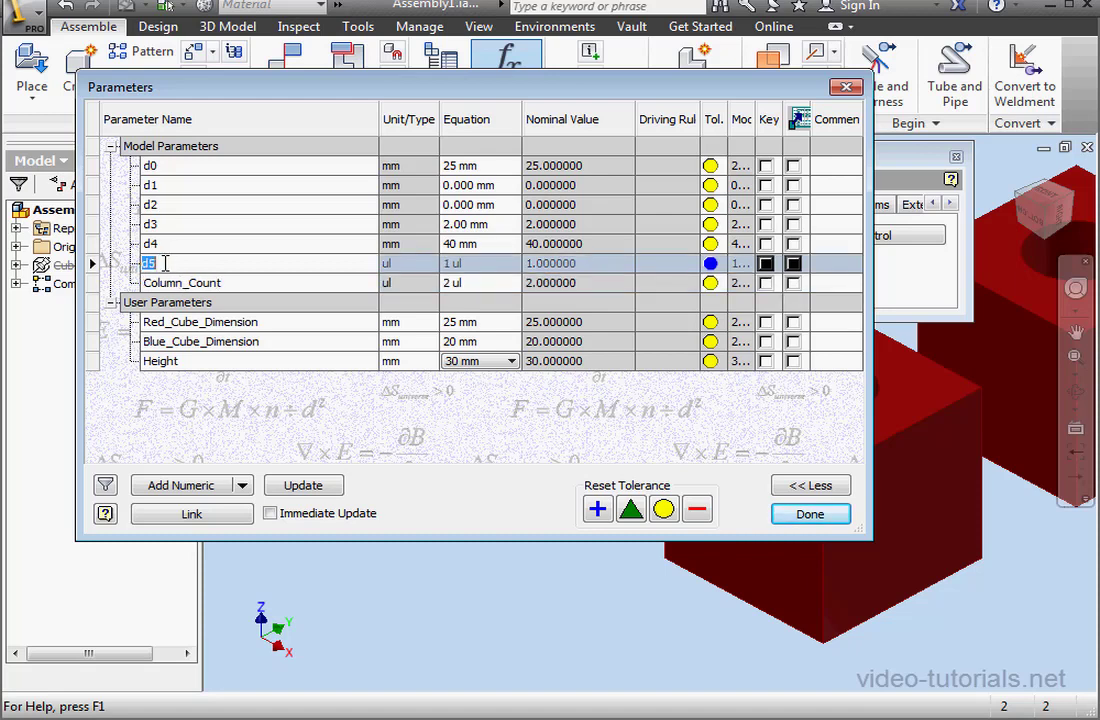
type("Row_count")
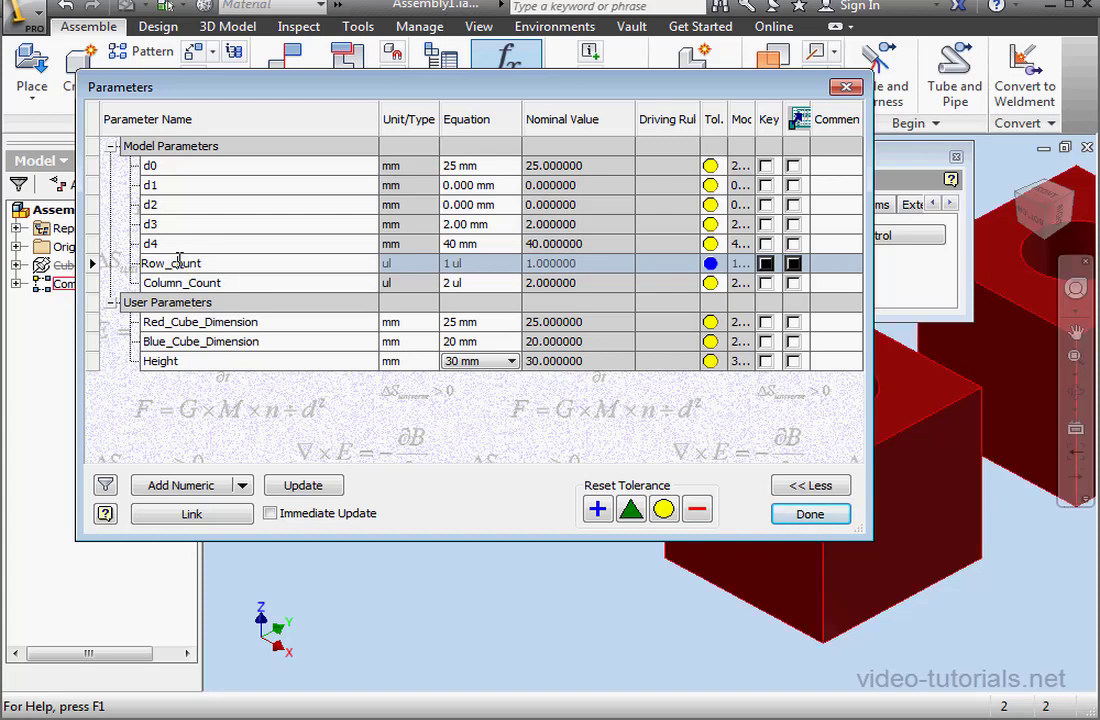
mouse_move(191, 288)
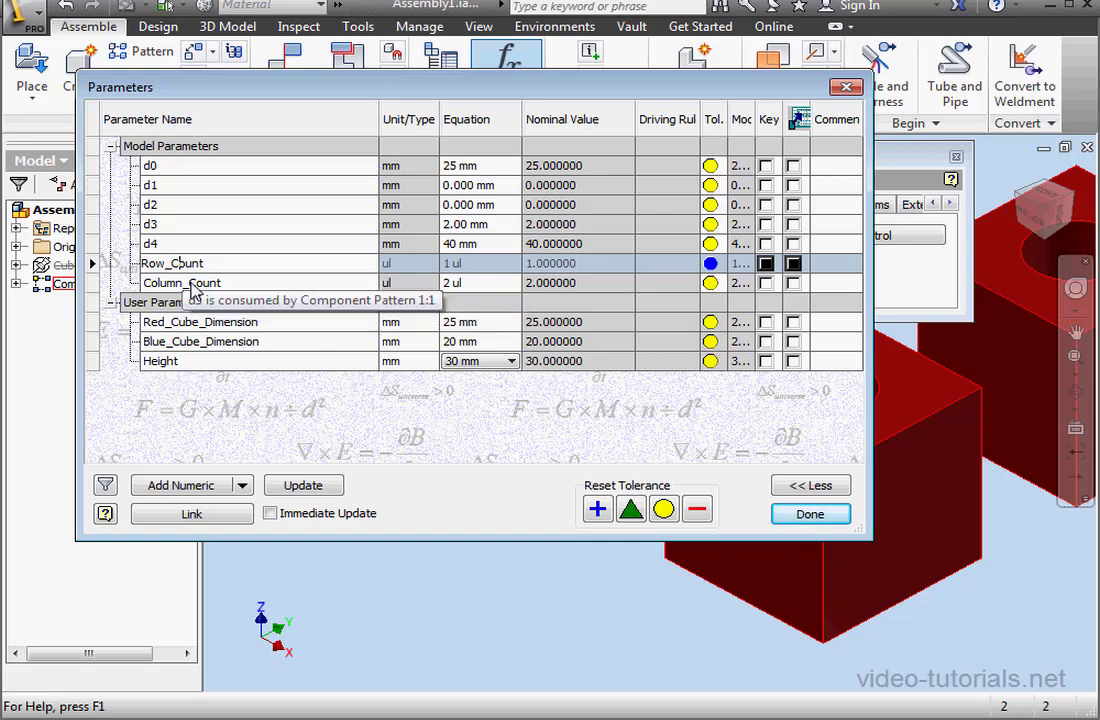
Rename model parameter d4 to Column_Spacing and d3 to Row_Spacing
left_click(155, 244)
left_click(158, 244)
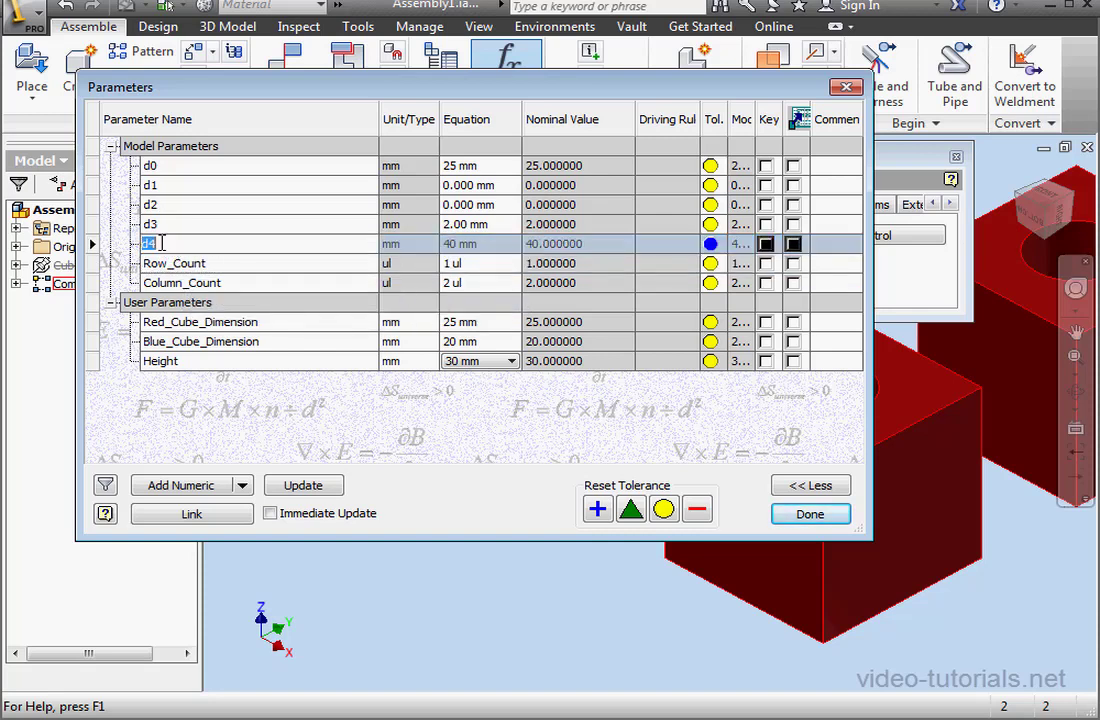
type("Column_Spacing")
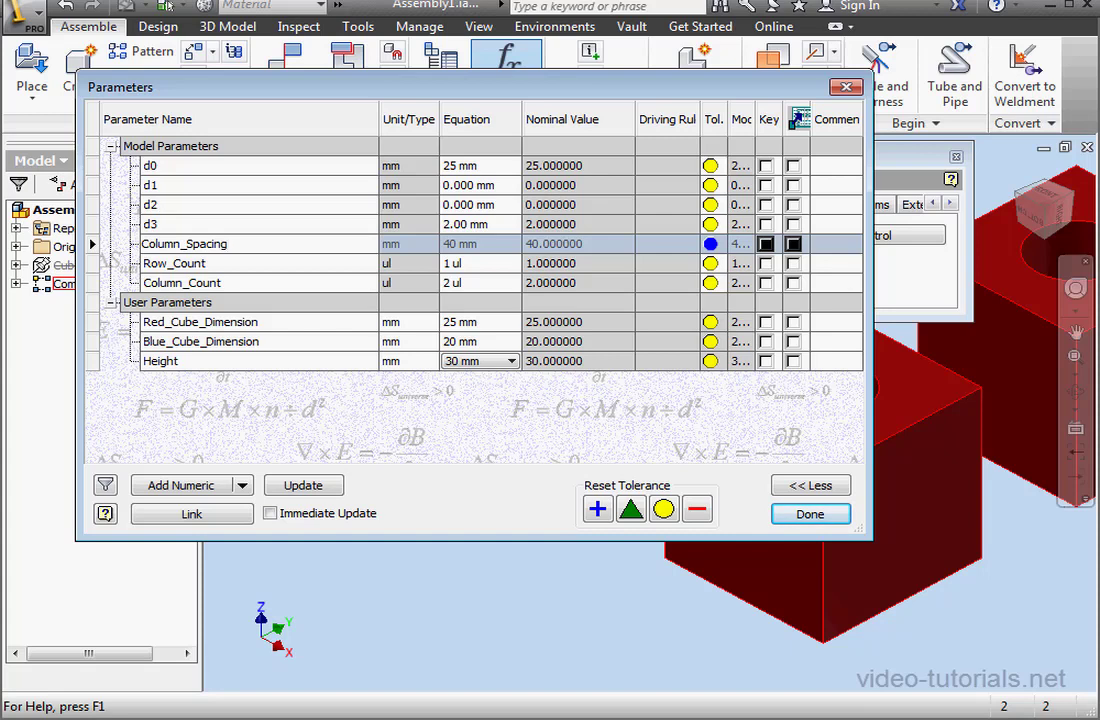
left_click(162, 225)
left_click(172, 224)
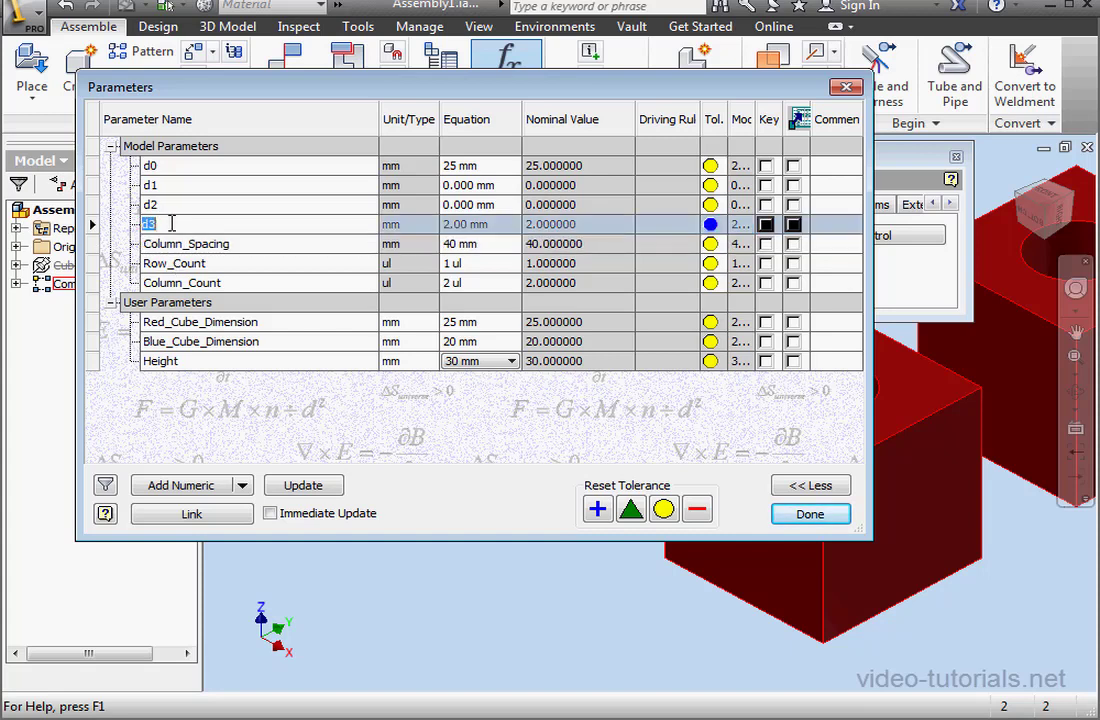
type("Row_Spacing")
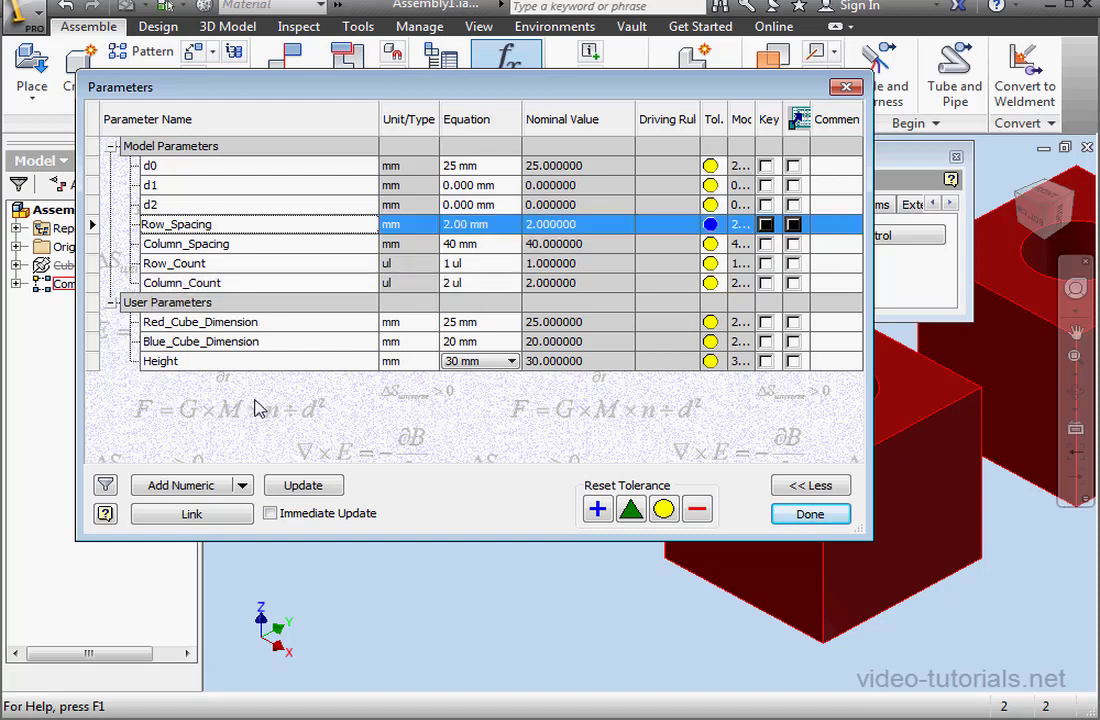
Rename the Height user parameter to Row_Length
double_click(191, 362)
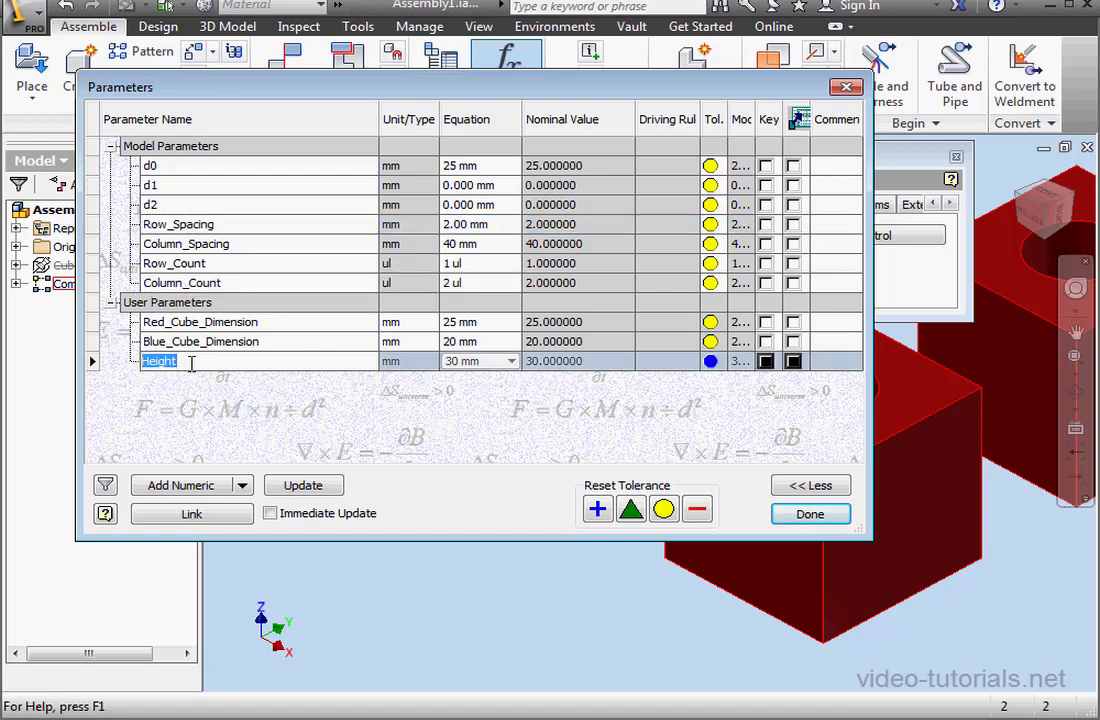
type("Row_Length")
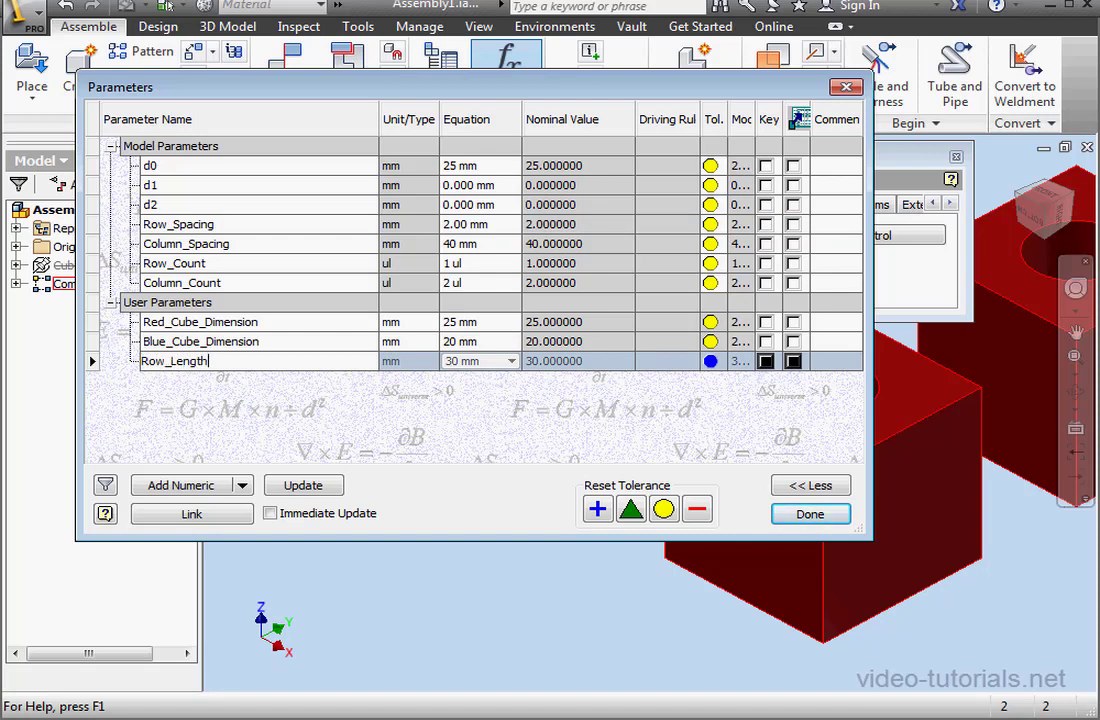
key("Return")
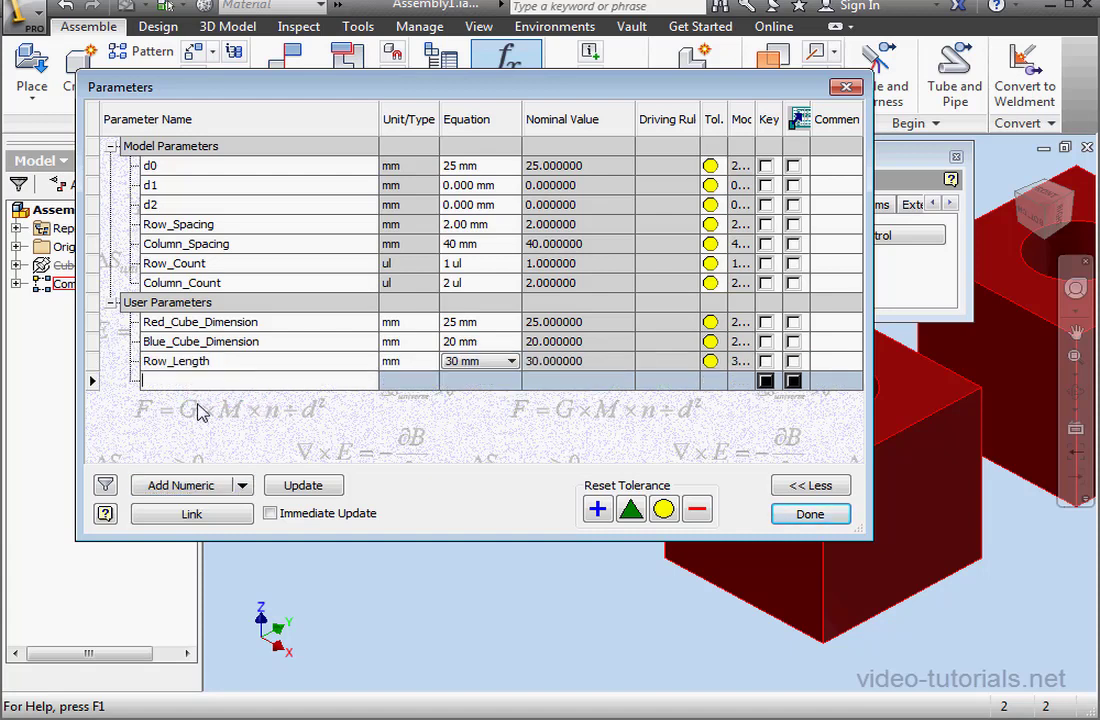
Add the numeric user parameters Column_Length and Dist_Between_Row
type("Column_Length")
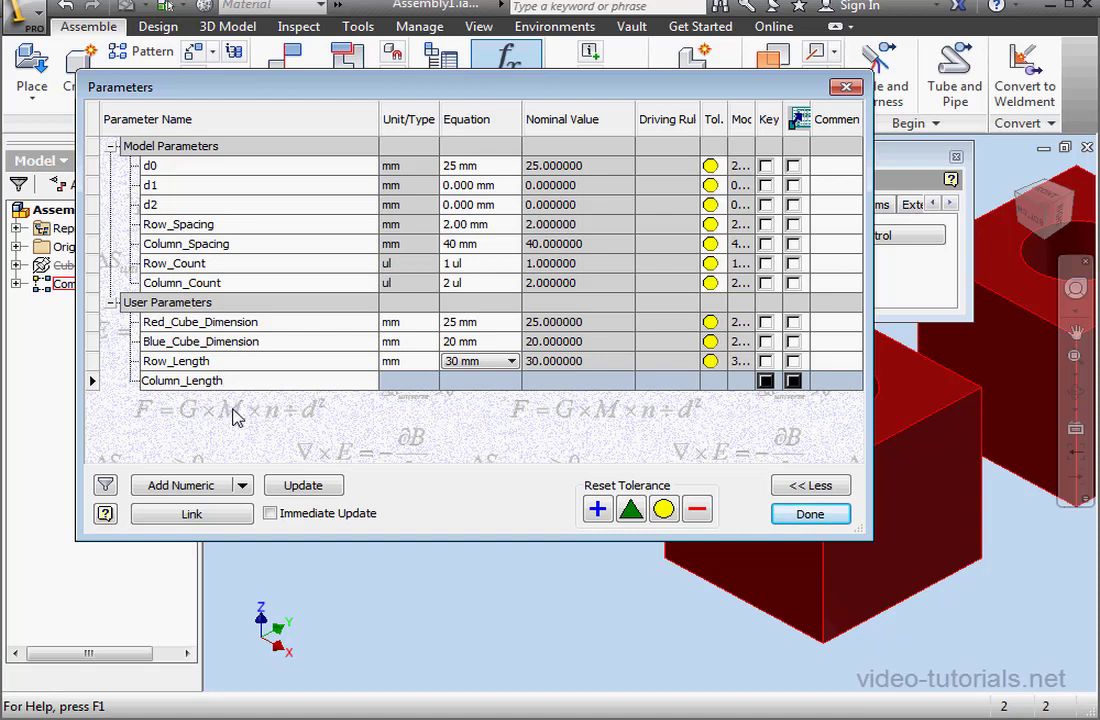
key("Return")
left_click(190, 484)
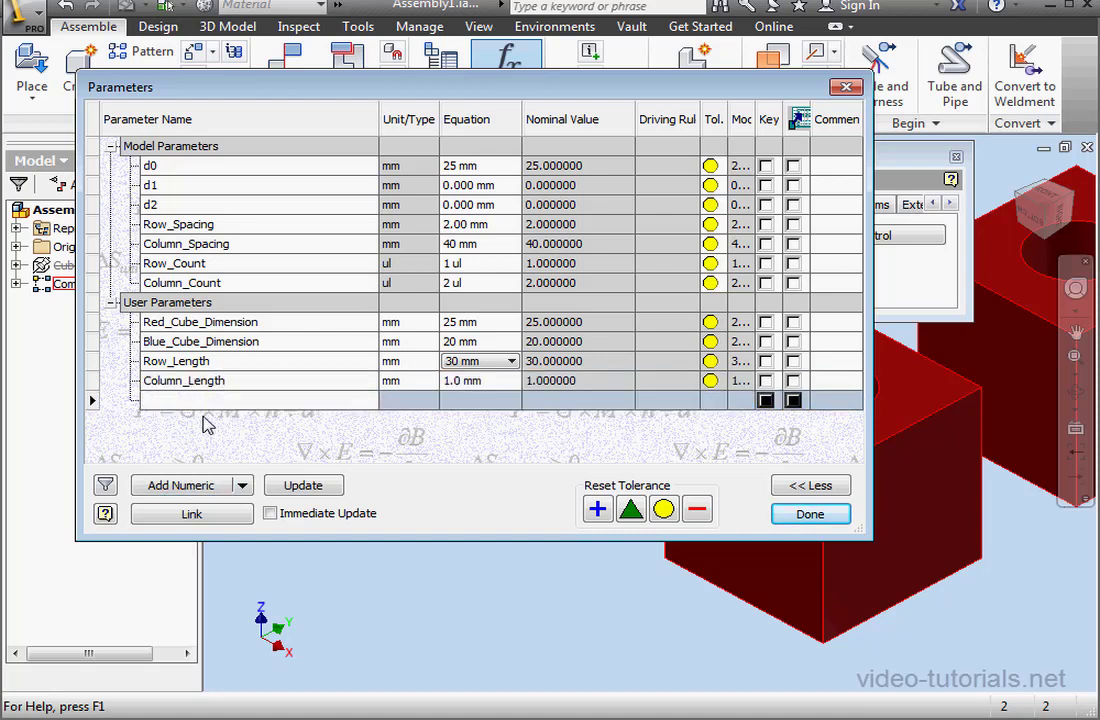
type("Dist_Between_Row")
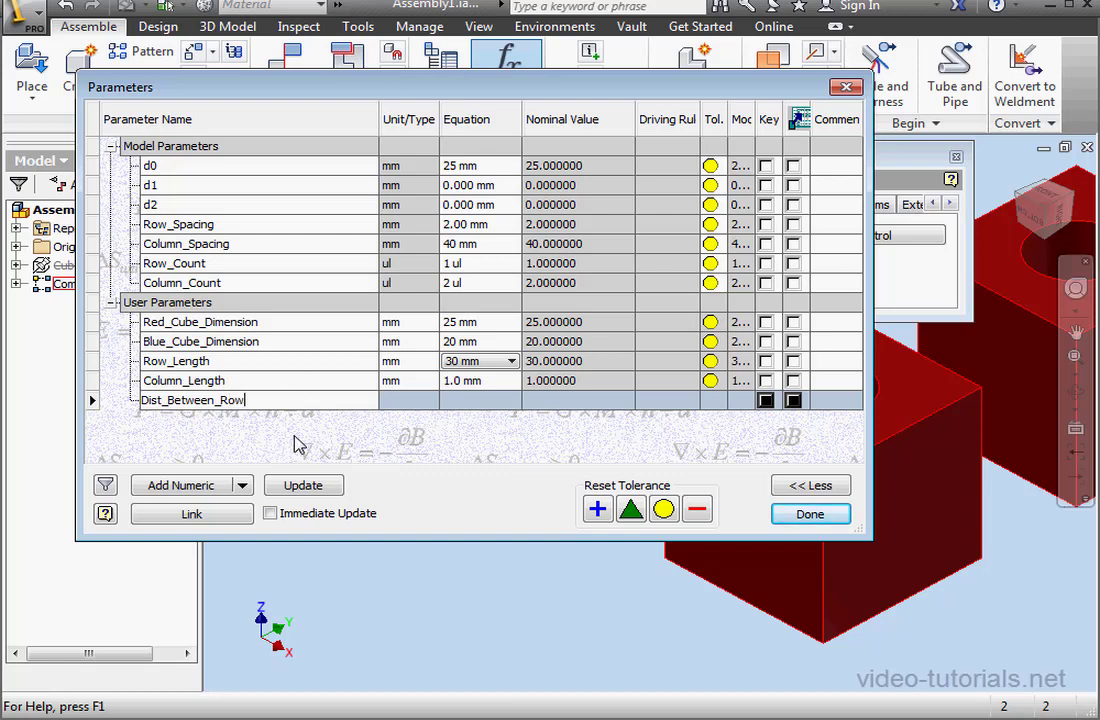
key("Return")
Add a numeric user parameter called Dist_Between_Column
left_click(192, 485)
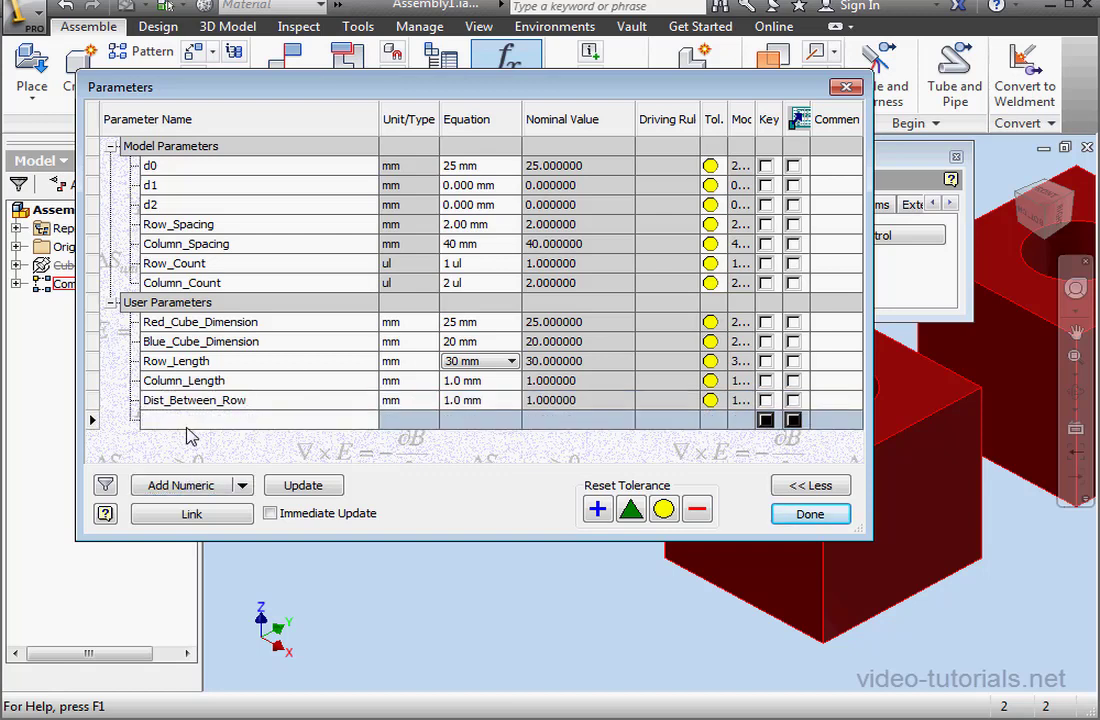
type("Dist_Between_")
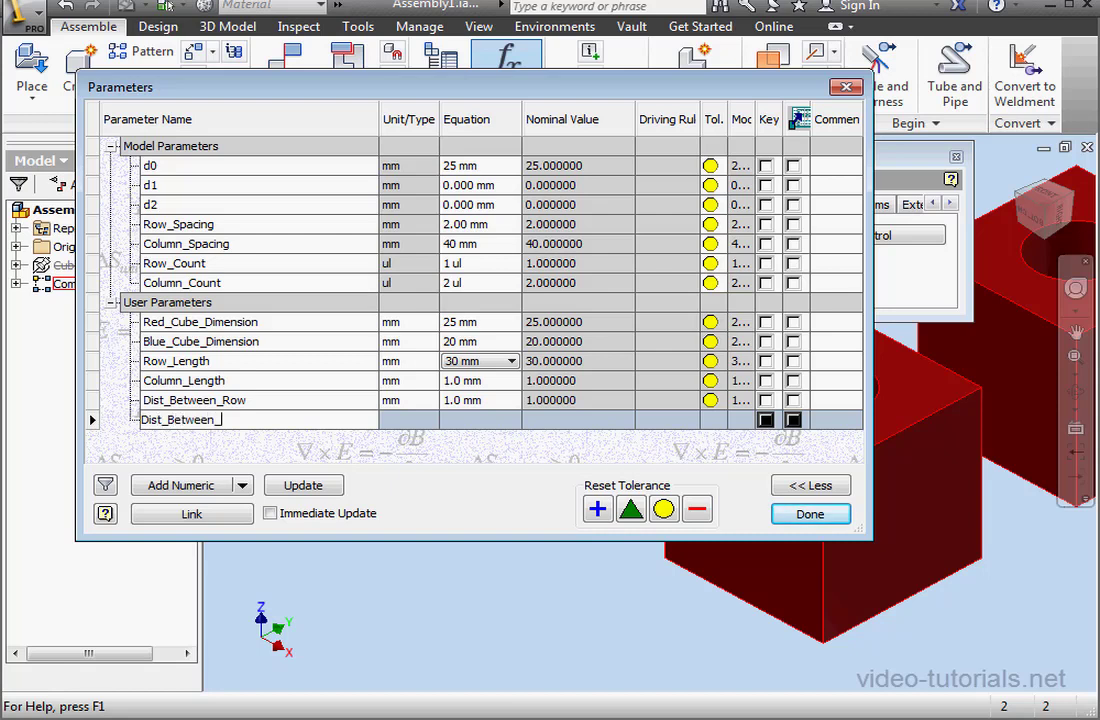
type("Column")
key("Return")
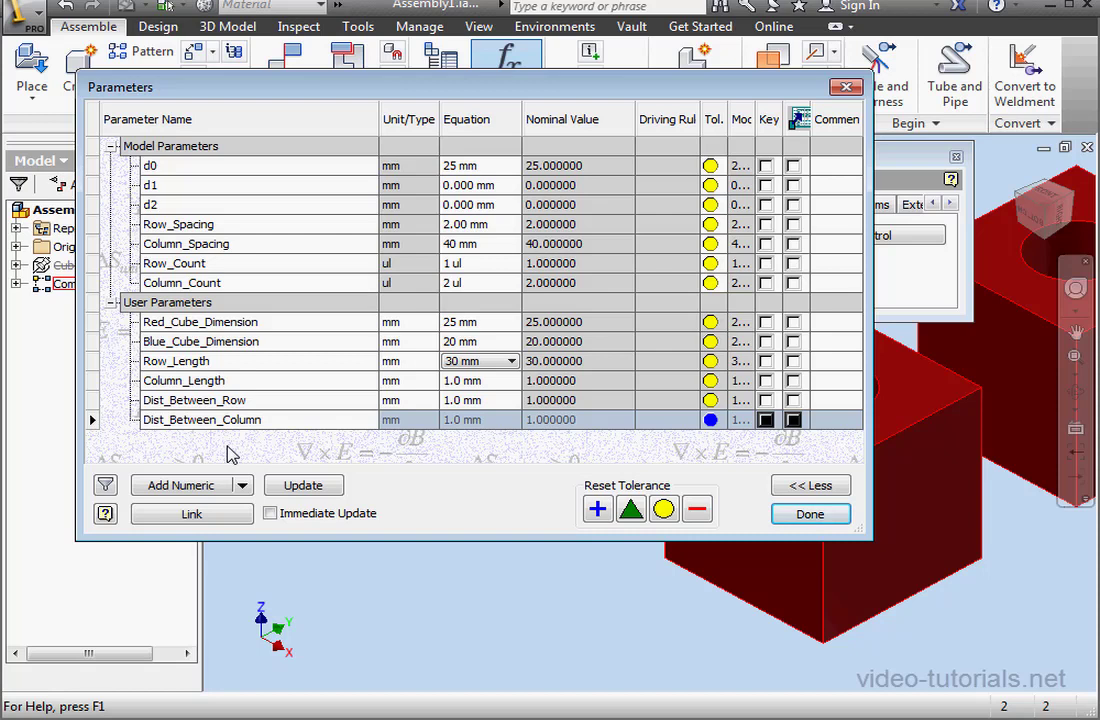
double_click(258, 420)
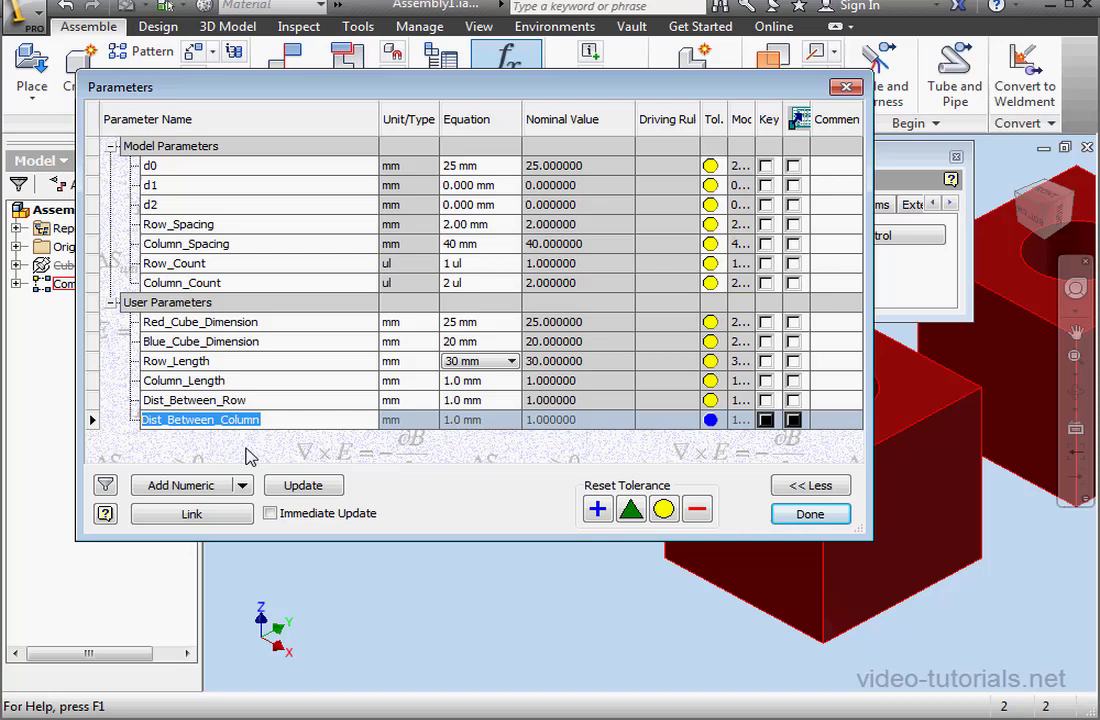
left_click(358, 455)
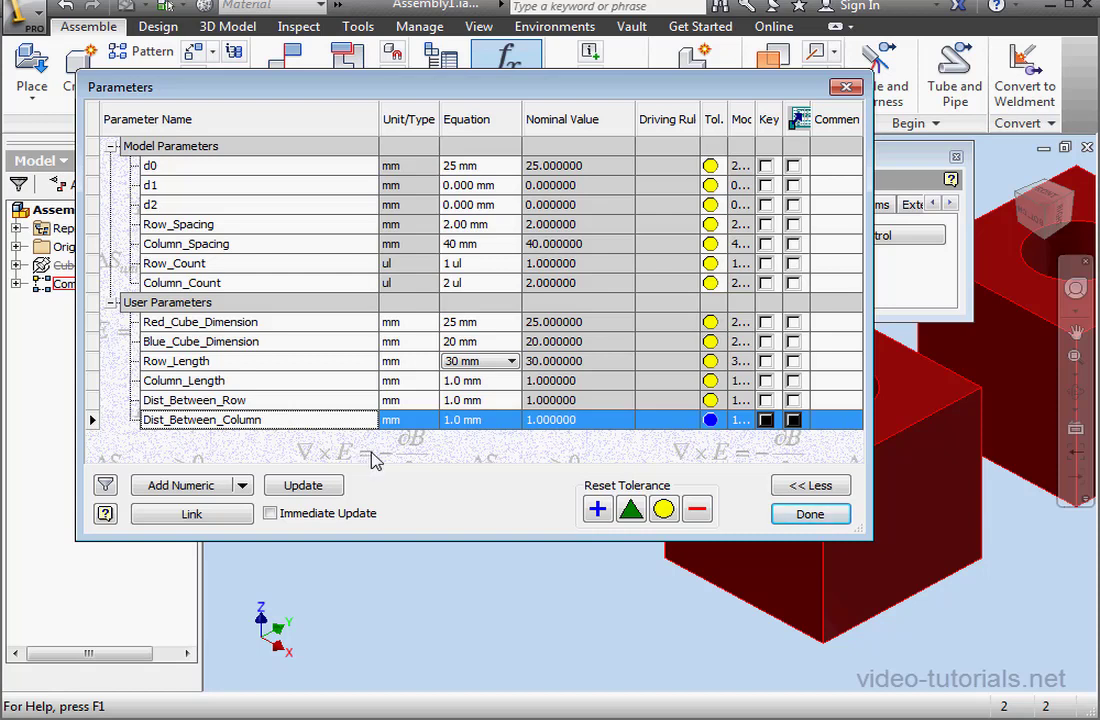
Delete all four values from Row_Length's multi-value list and finish editing the parameters
right_click(340, 368)
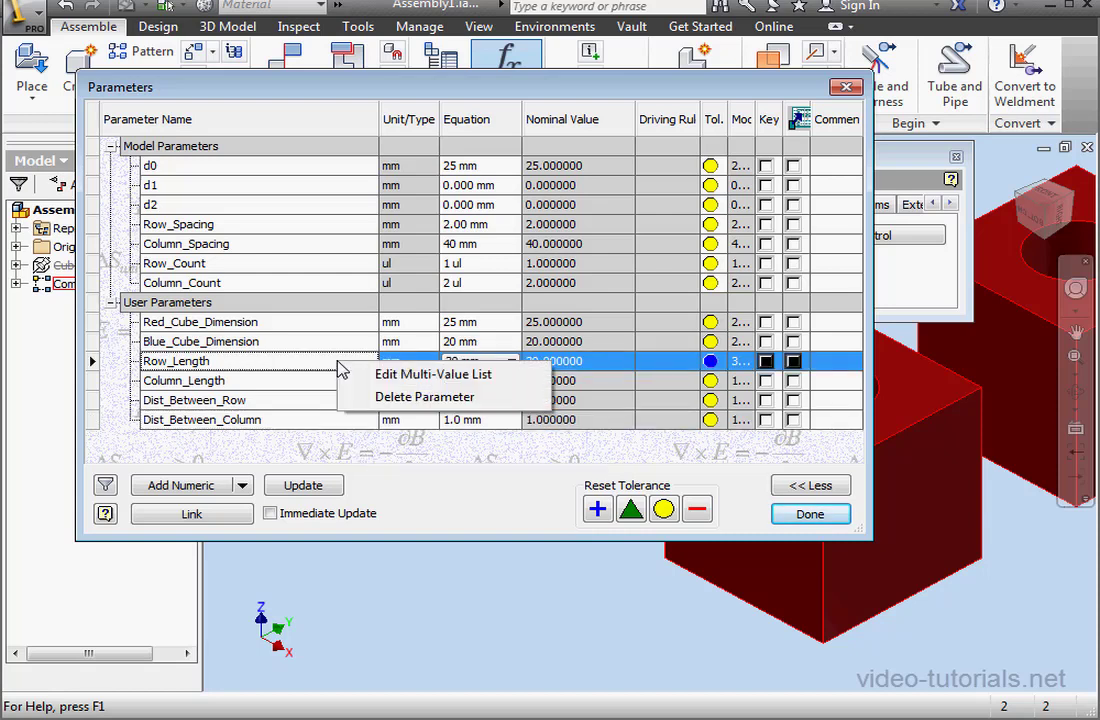
left_click(400, 374)
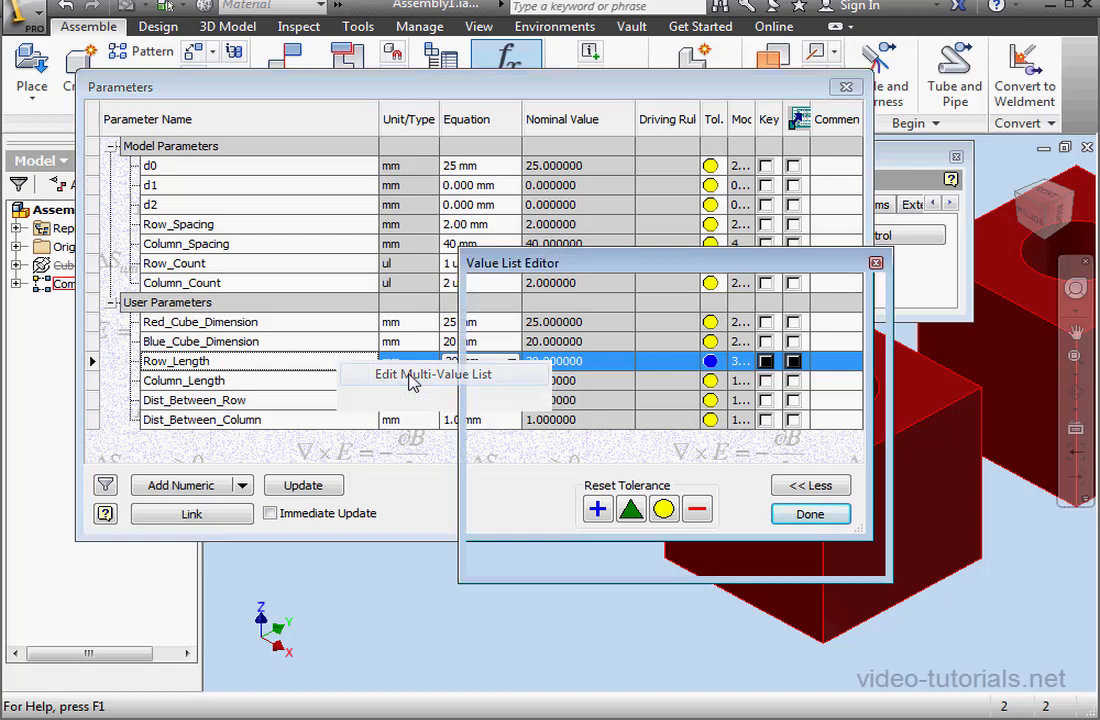
left_click(521, 444)
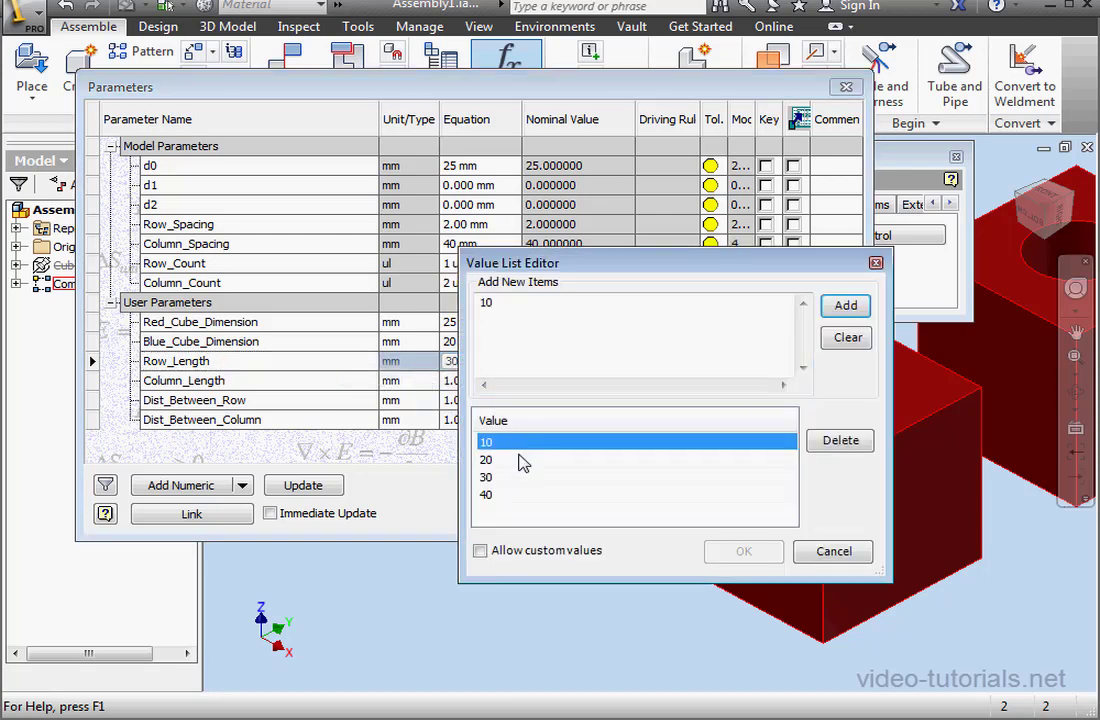
left_click(518, 495, "shift")
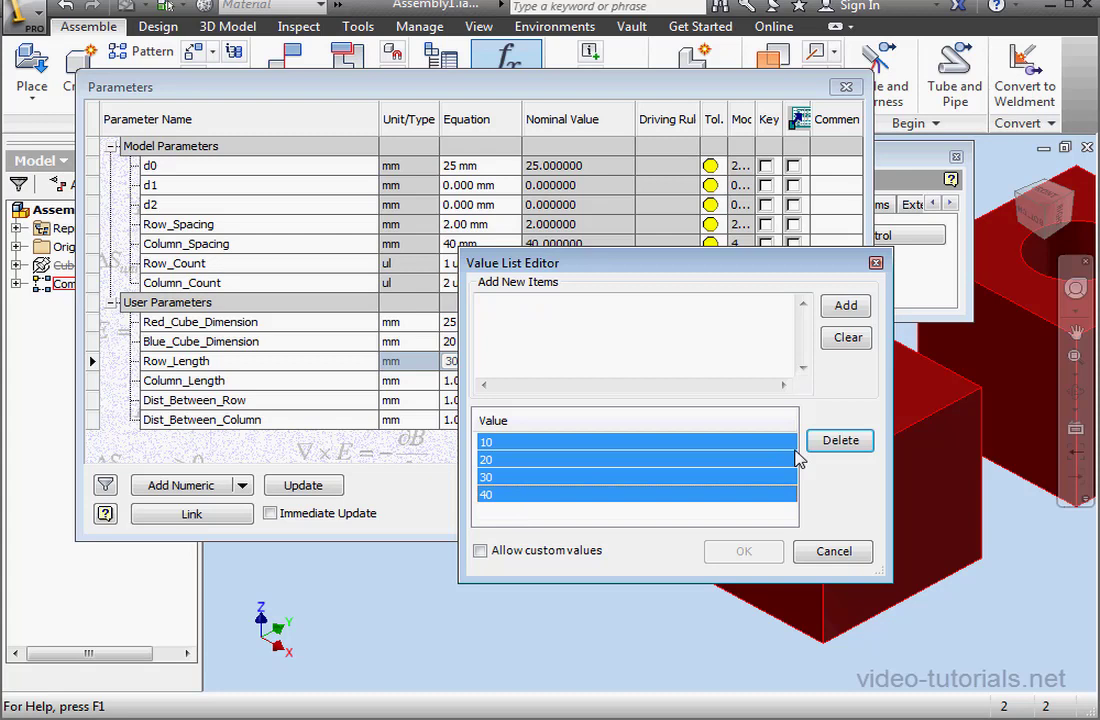
left_click(852, 443)
left_click(750, 554)
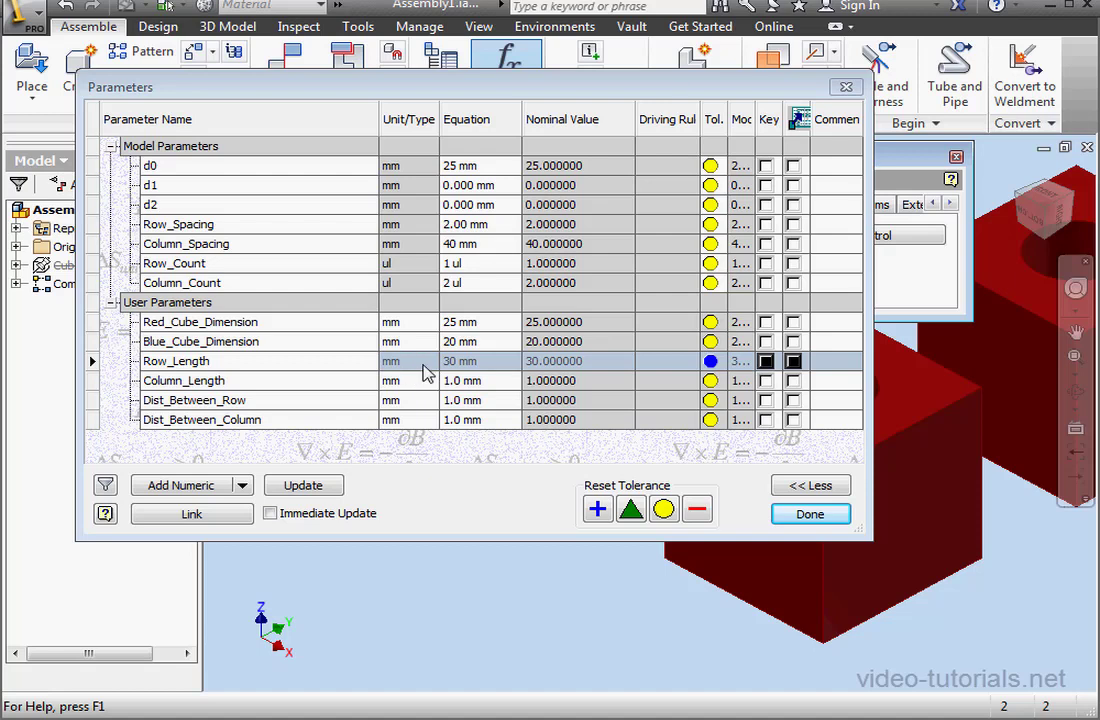
left_click(809, 516)
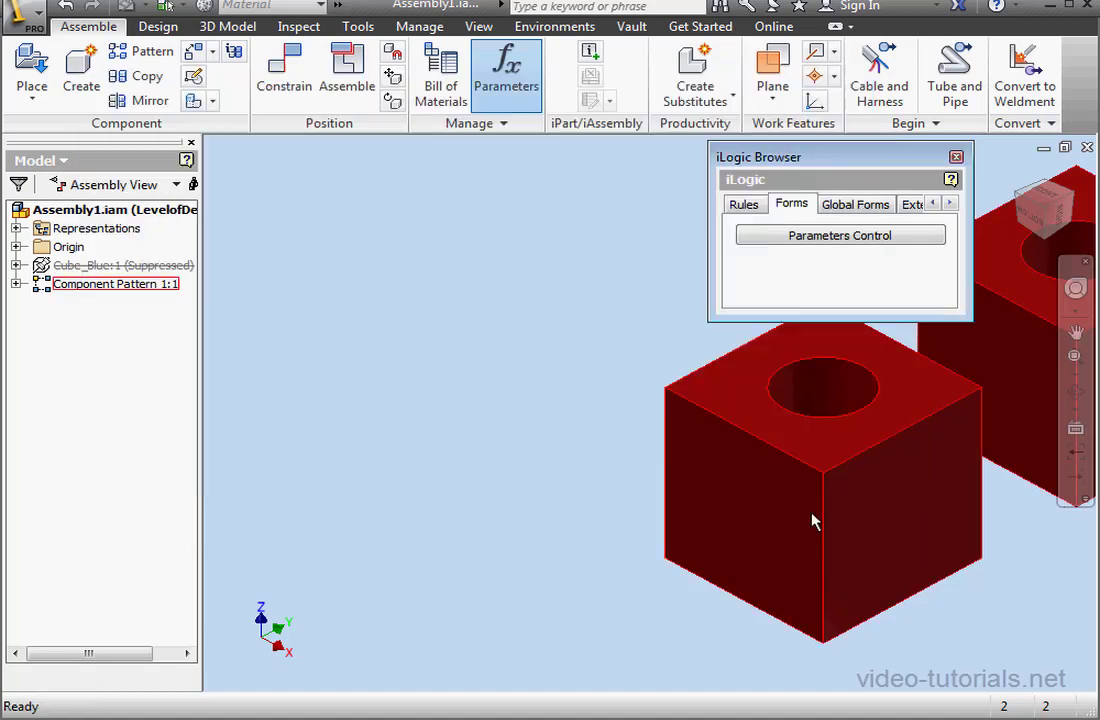
Edit the Parameters Control form to include a new group above Hole_Diameter holding the Row_Length and Column_Length parameters
right_click(822, 237)
left_click(852, 248)
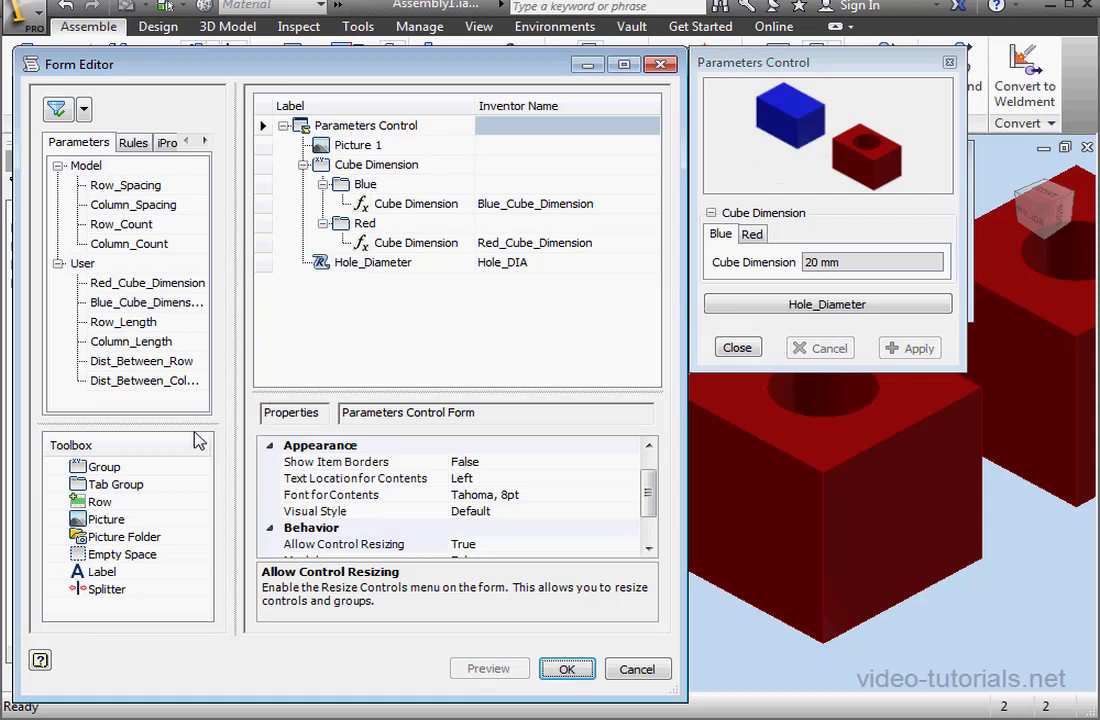
left_click_drag(80, 467, 283, 215)
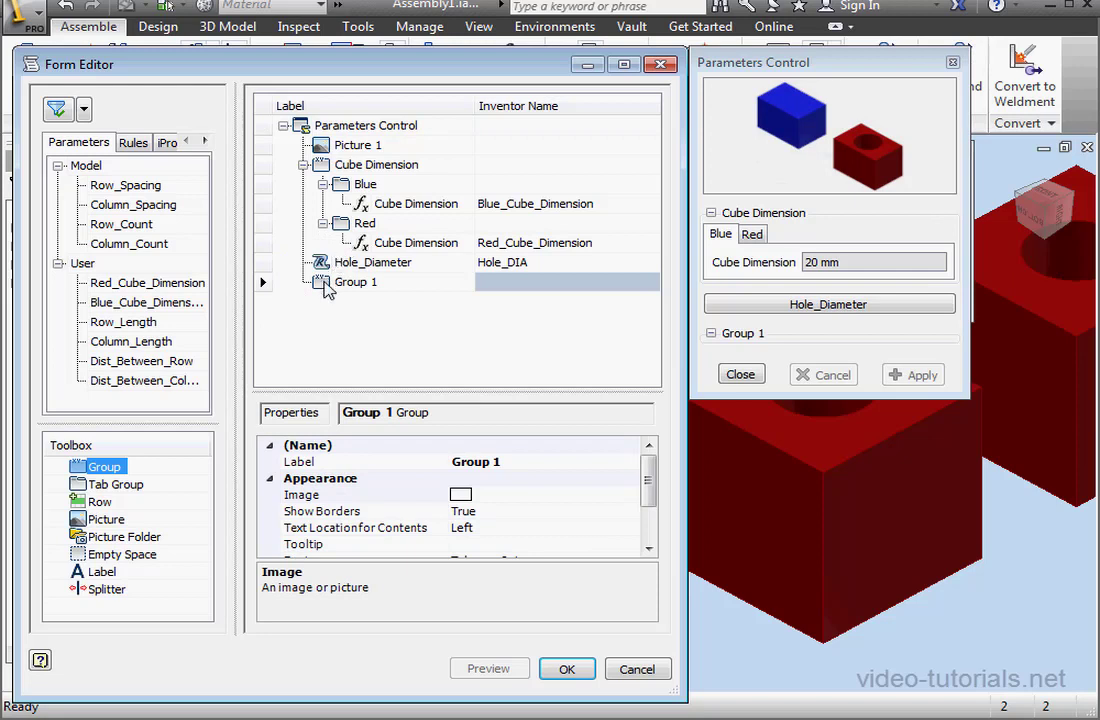
left_click_drag(345, 262, 327, 266)
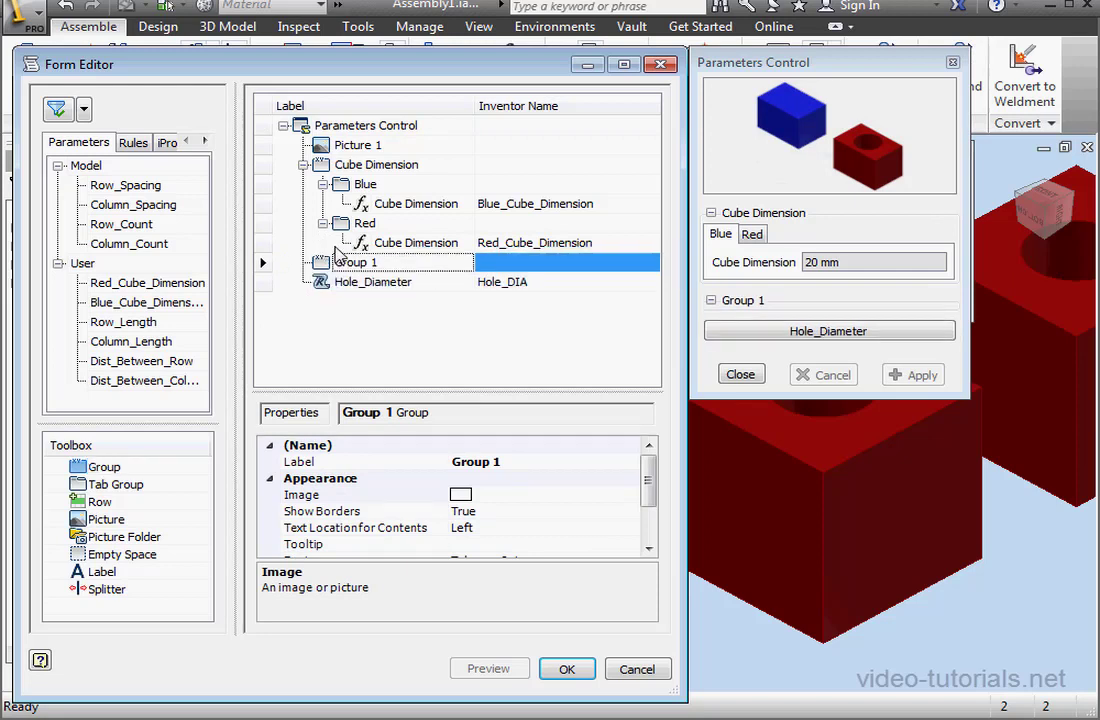
left_click_drag(158, 324, 340, 275)
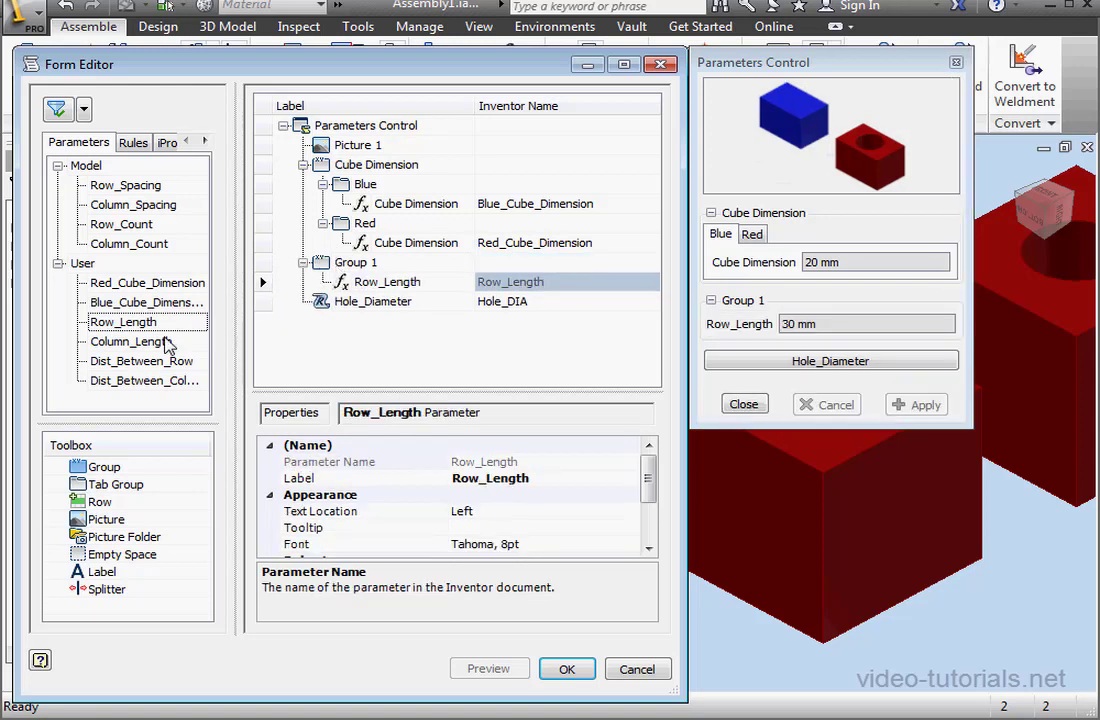
left_click_drag(130, 341, 345, 270)
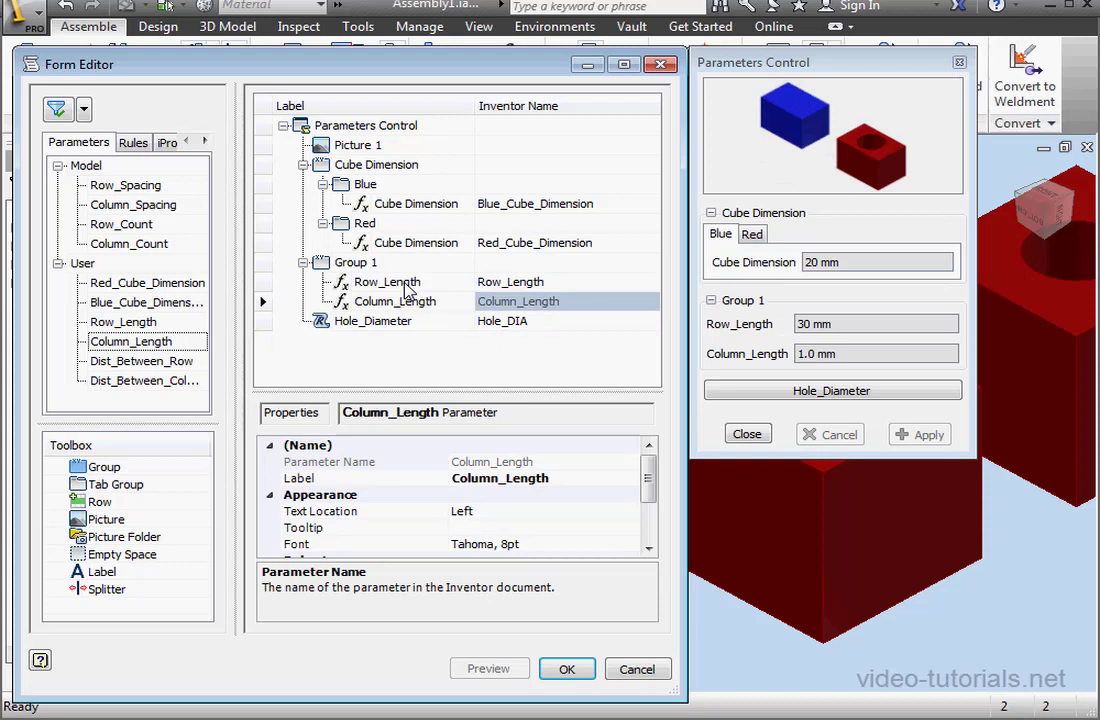
Shorten the form labels of the Row_Length and Column_Length entries to Row and Column
double_click(395, 282)
left_click_drag(425, 282, 385, 282)
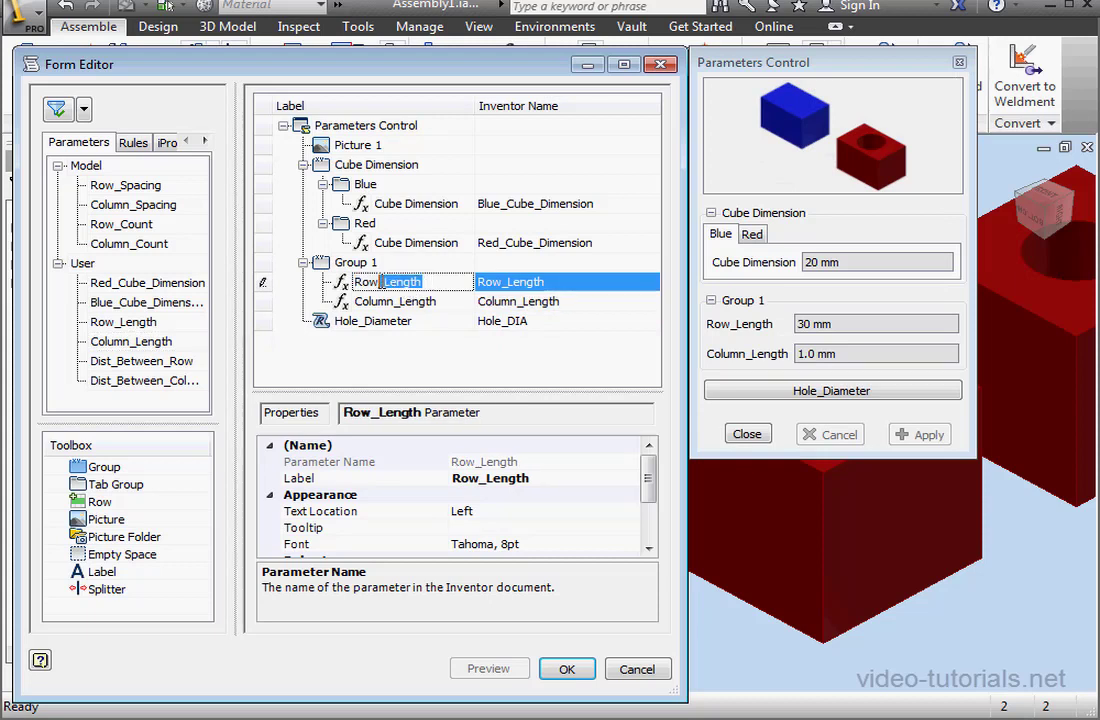
key("BackSpace")
key("BackSpace")
double_click(360, 301)
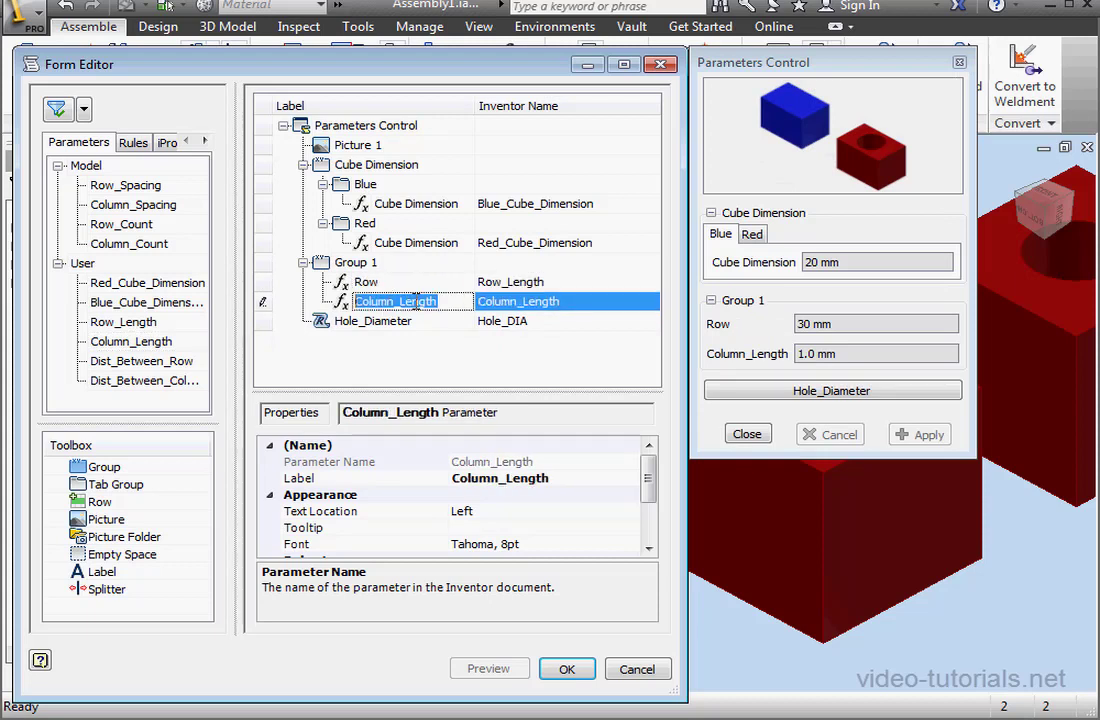
left_click(440, 302)
left_click_drag(437, 302, 400, 305)
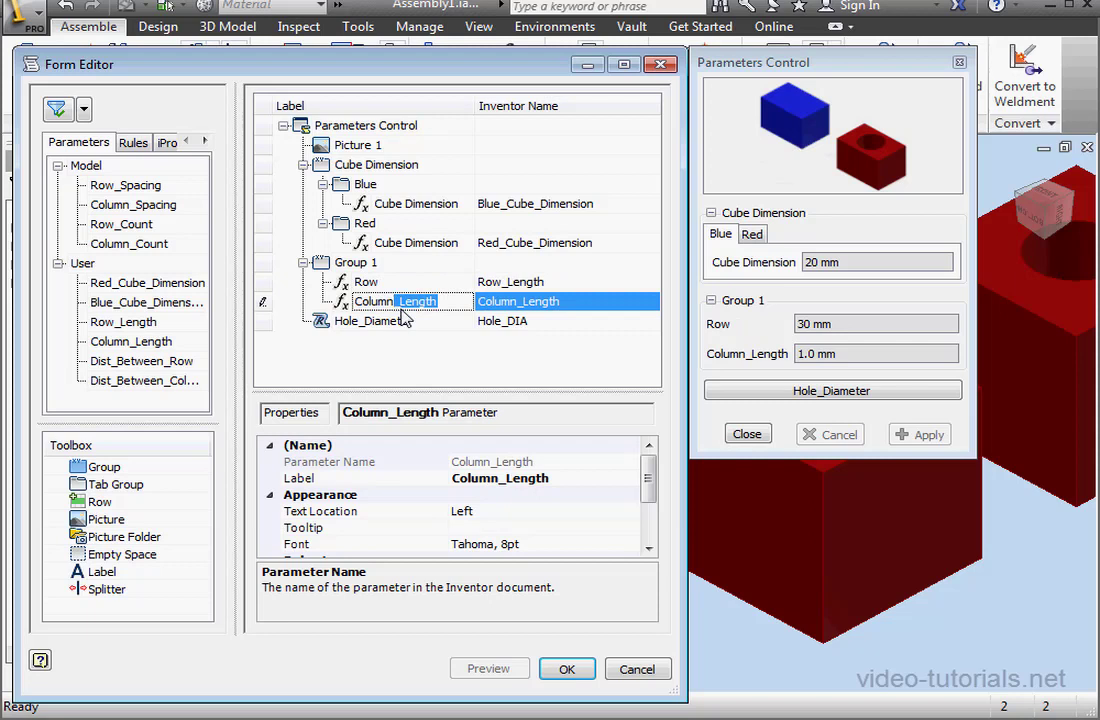
key("BackSpace")
Review the edit control type choices for the form's Row entry and keep Text Box
double_click(398, 282)
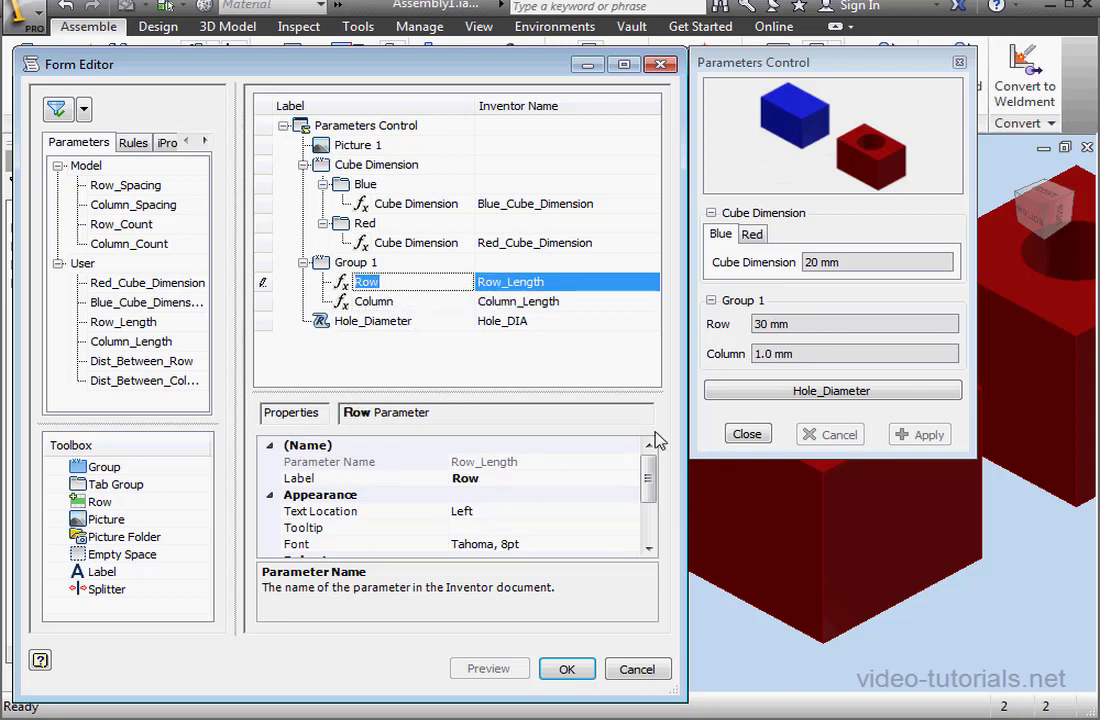
left_click_drag(650, 479, 647, 510)
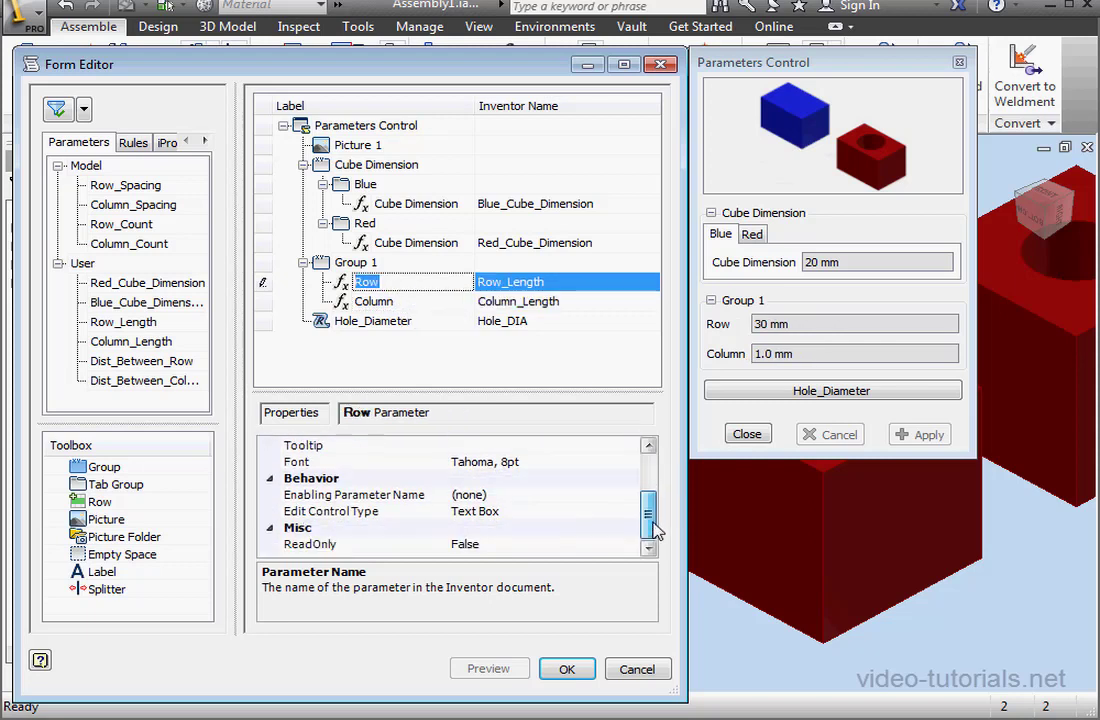
left_click(498, 512)
left_click(628, 512)
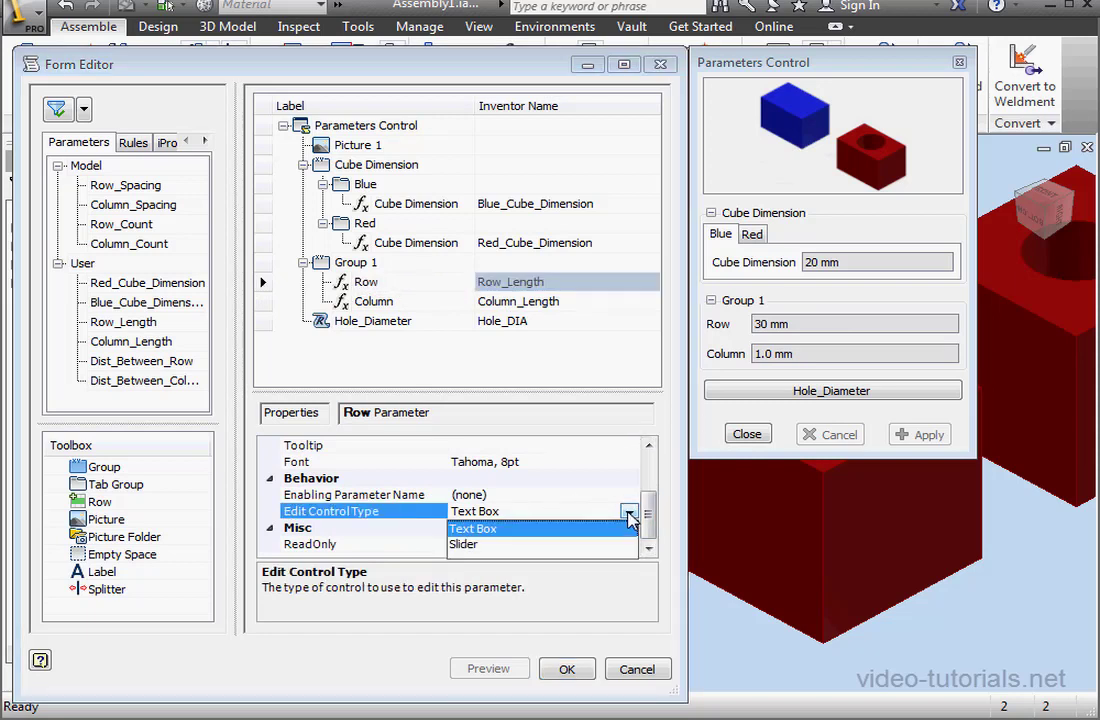
left_click(512, 528)
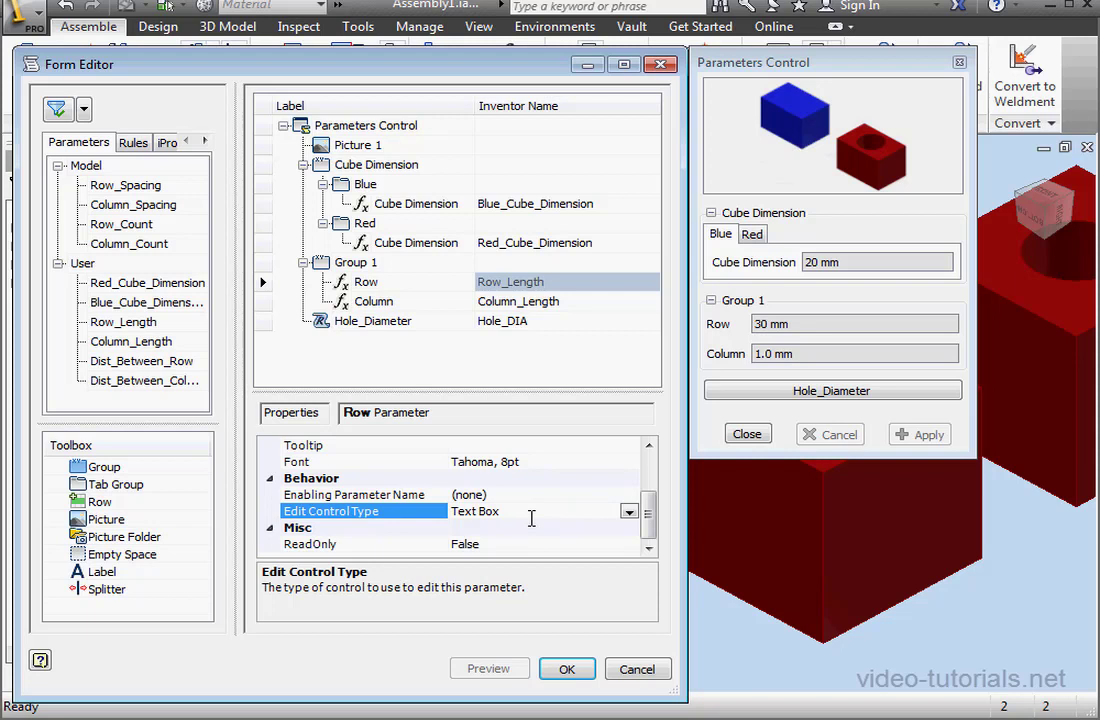
Rename the form group containing the Row and Column entries to Row & Column Length
double_click(390, 263)
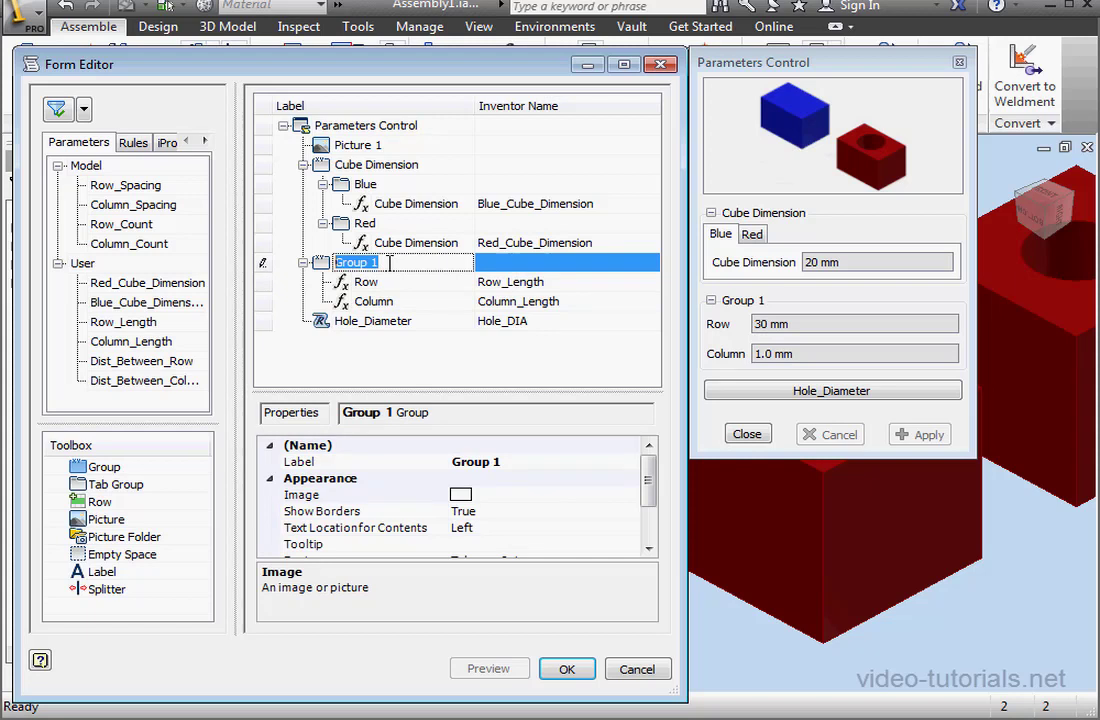
type("Row")
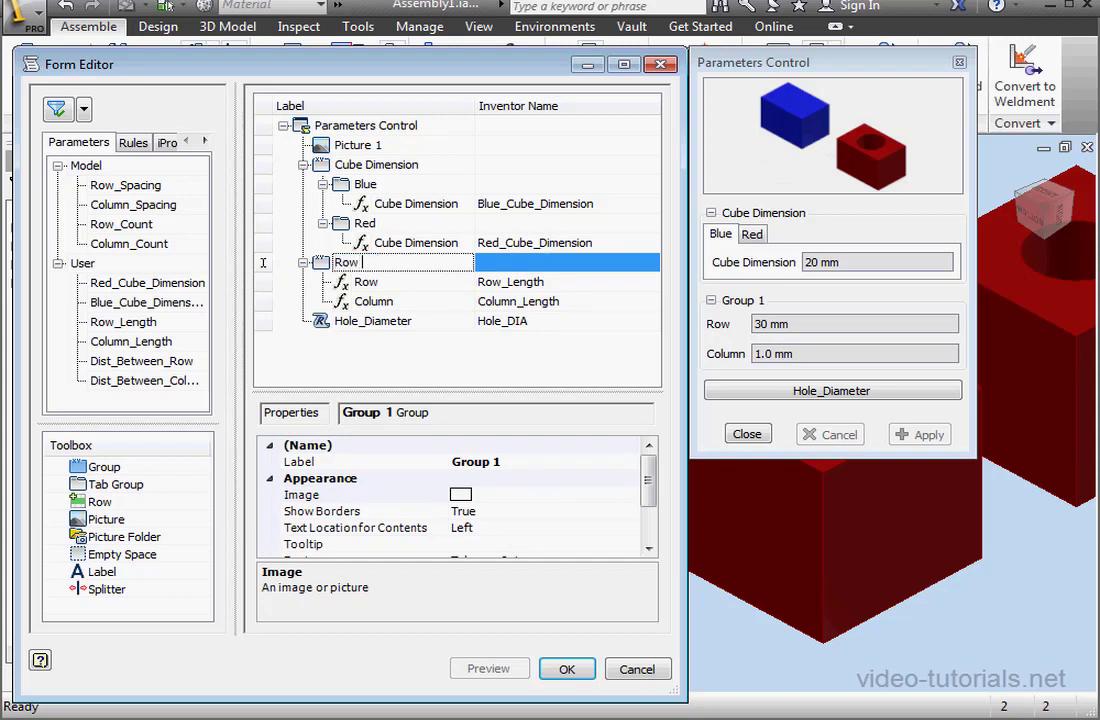
type(" & Column Length")
key("Return")
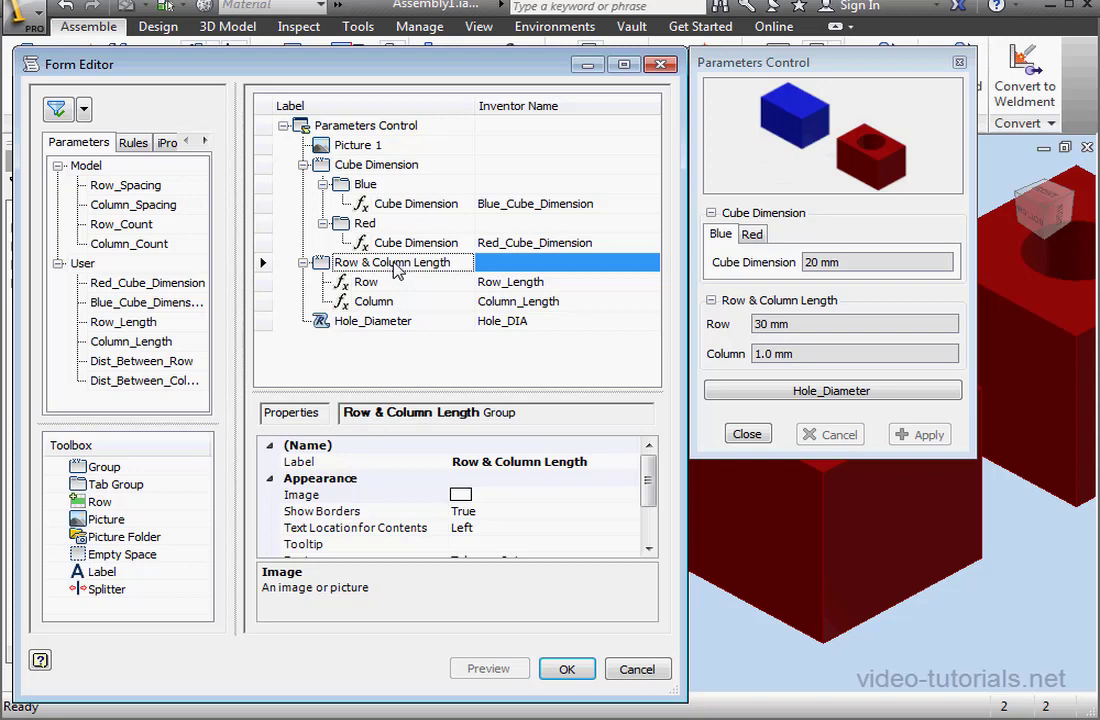
Add a second group above Hole_Diameter and place the Dist_Between_Row and Dist_Between_Column parameters in it
left_click_drag(82, 476, 333, 302)
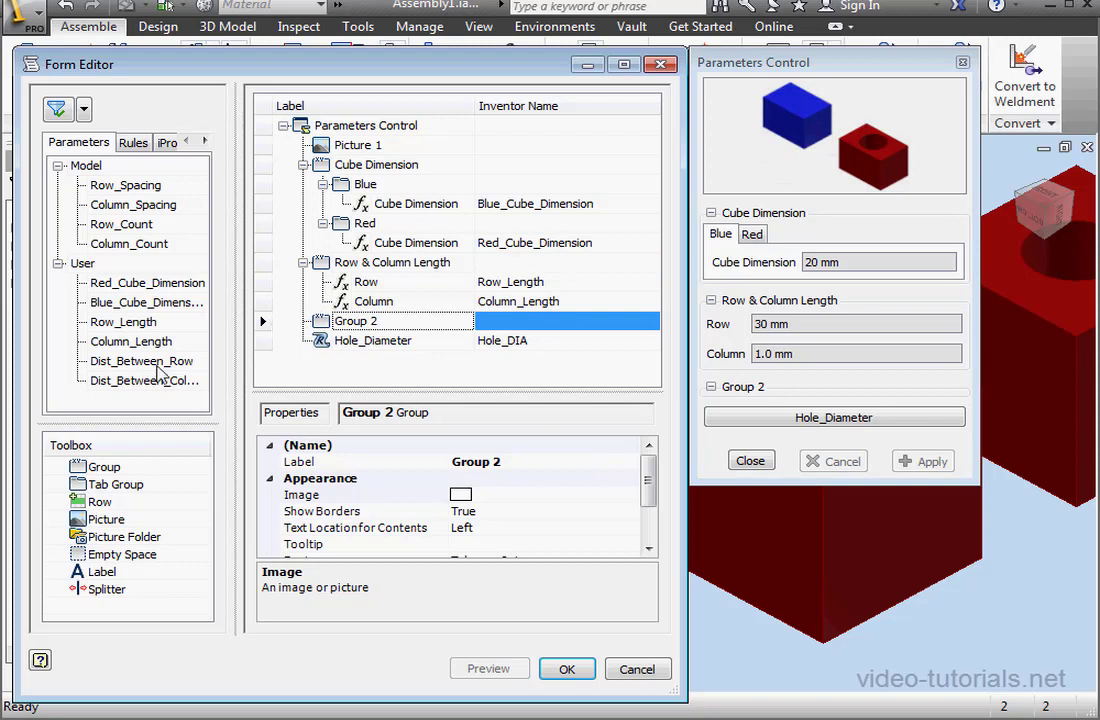
left_click_drag(110, 361, 343, 326)
left_click_drag(132, 380, 324, 322)
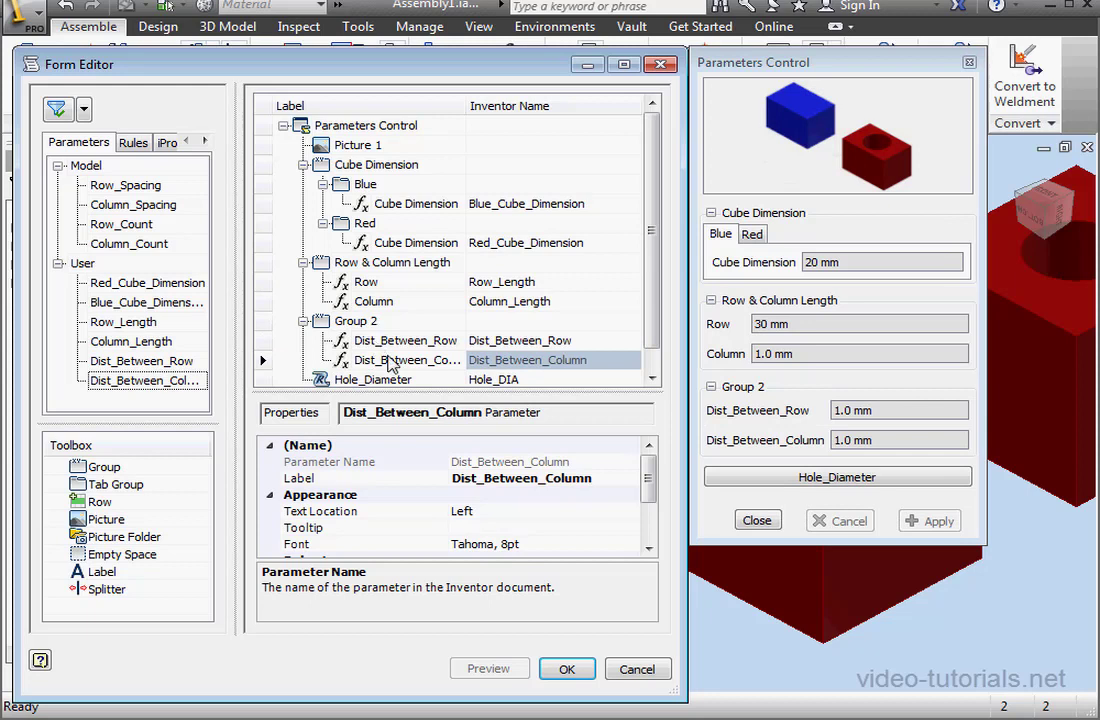
Rename the second new form group to Distance Between Cubes
left_click_drag(455, 395, 460, 450)
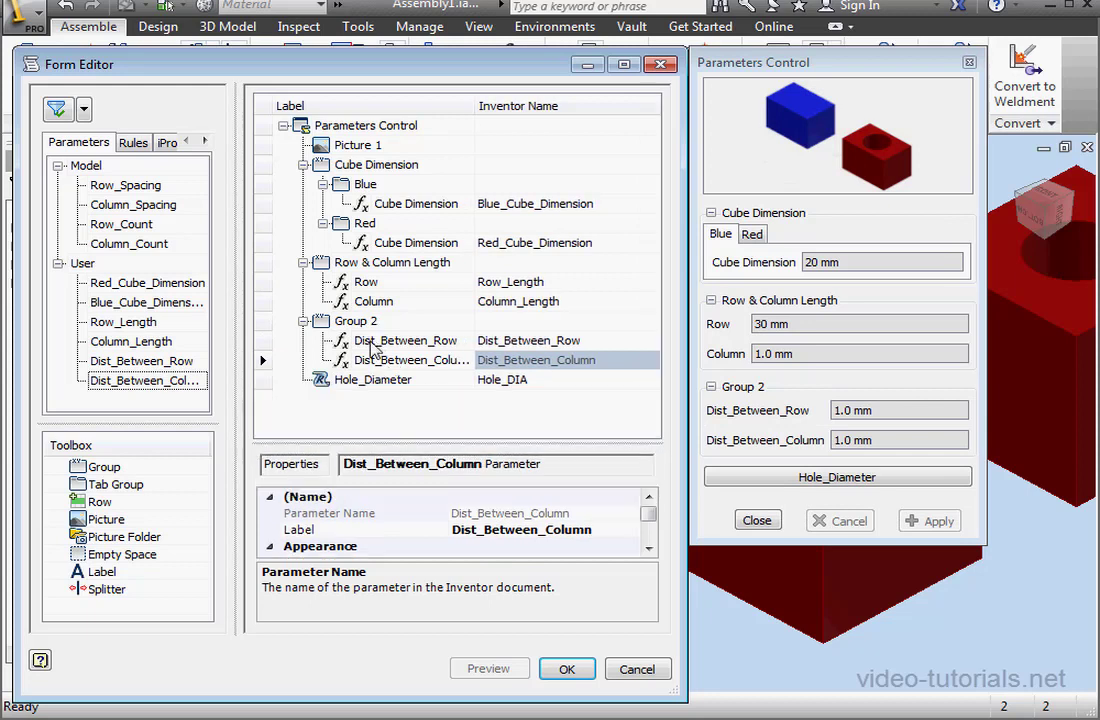
left_click(366, 325)
type("Distance Between")
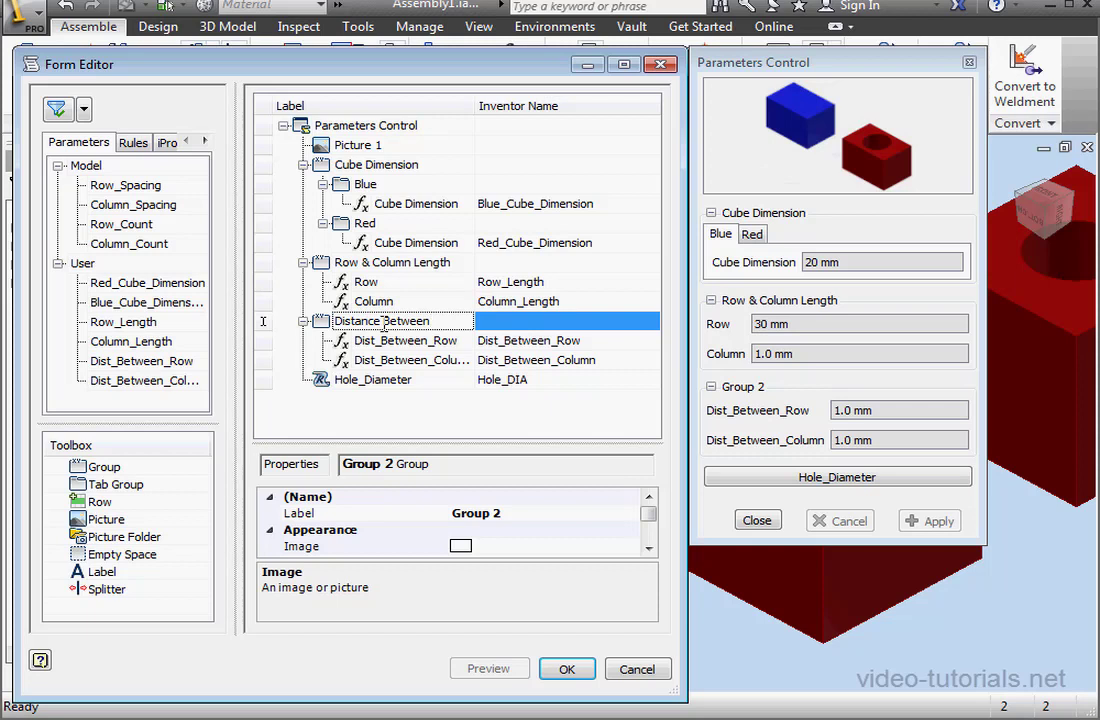
type("Cubes")
Relabel the two Distance Between Cubes entries as Row and Column, and save the form
double_click(436, 340)
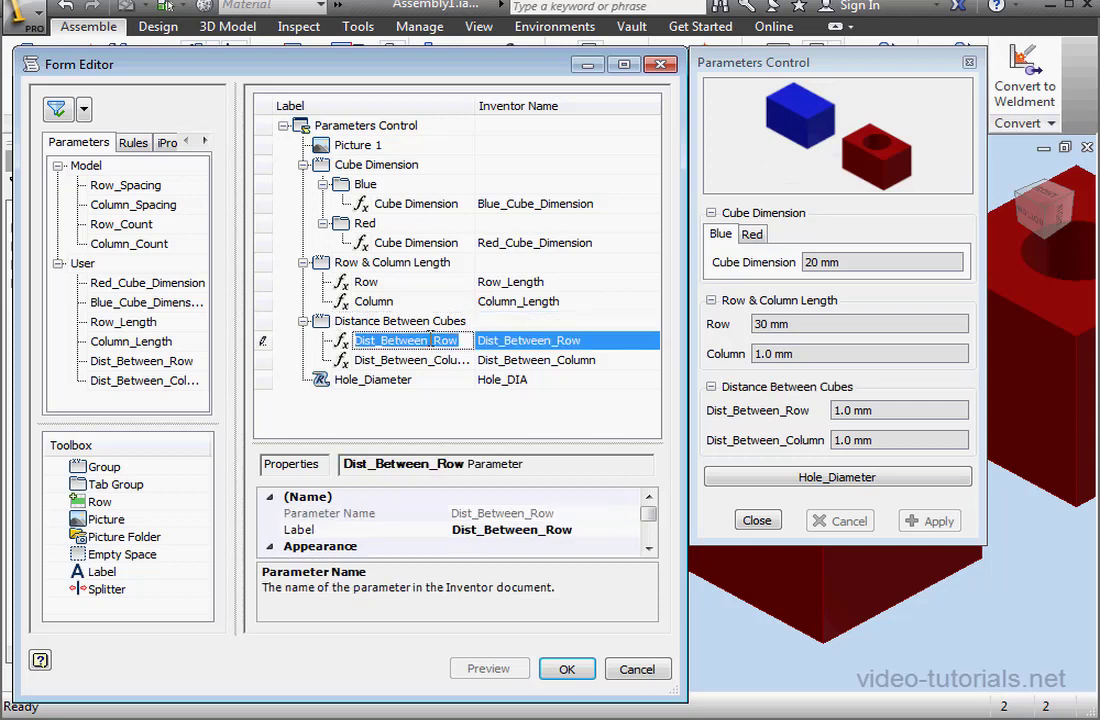
type("Row")
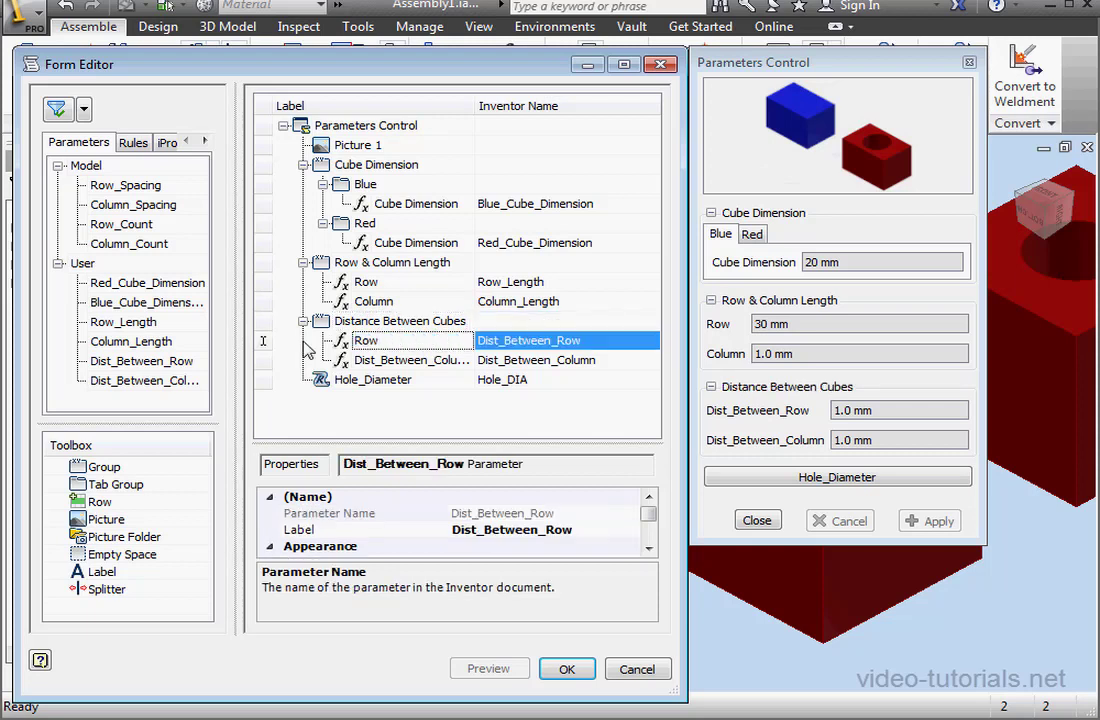
double_click(437, 361)
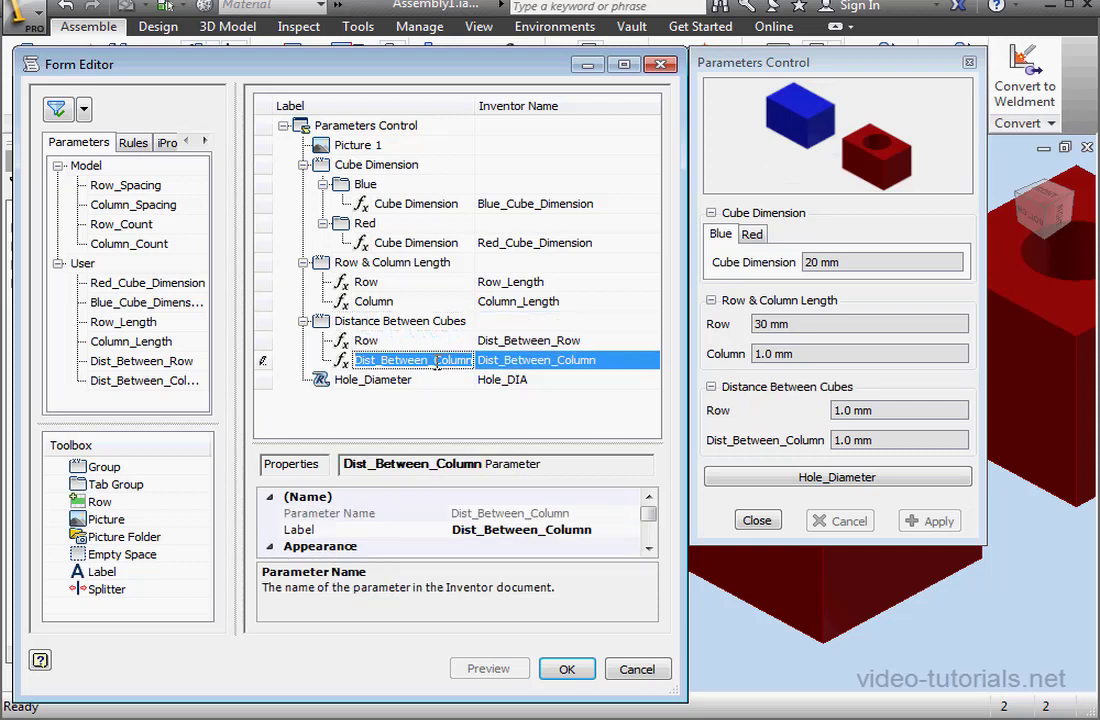
left_click_drag(435, 362, 305, 354)
key("Delete")
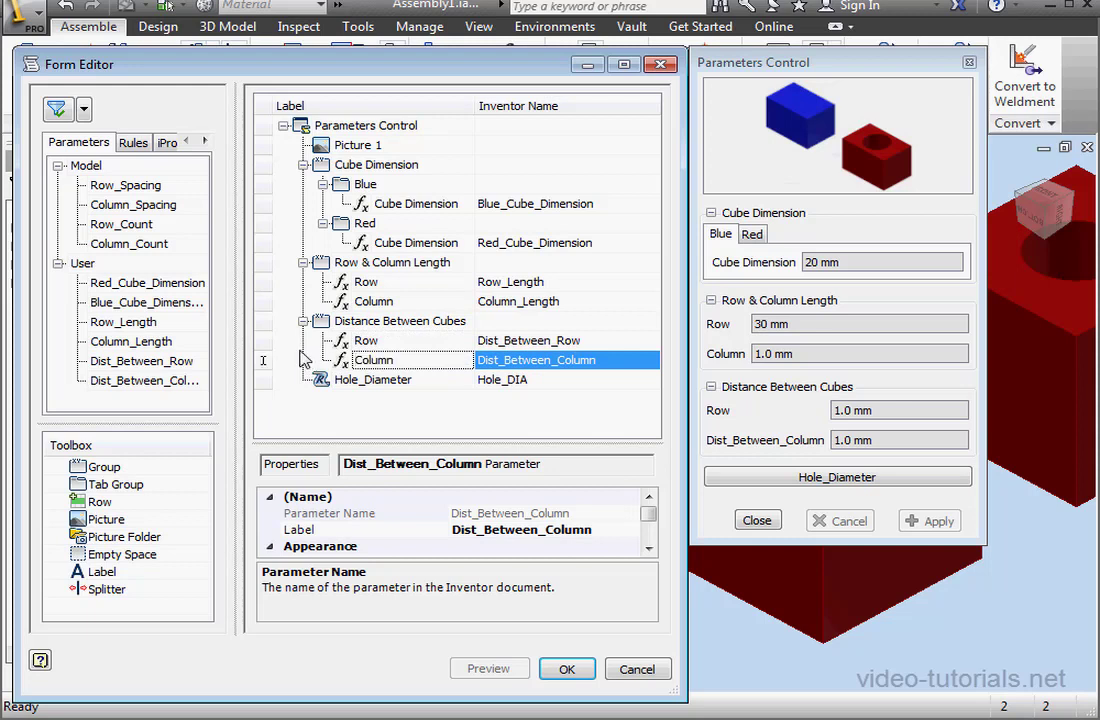
key("Return")
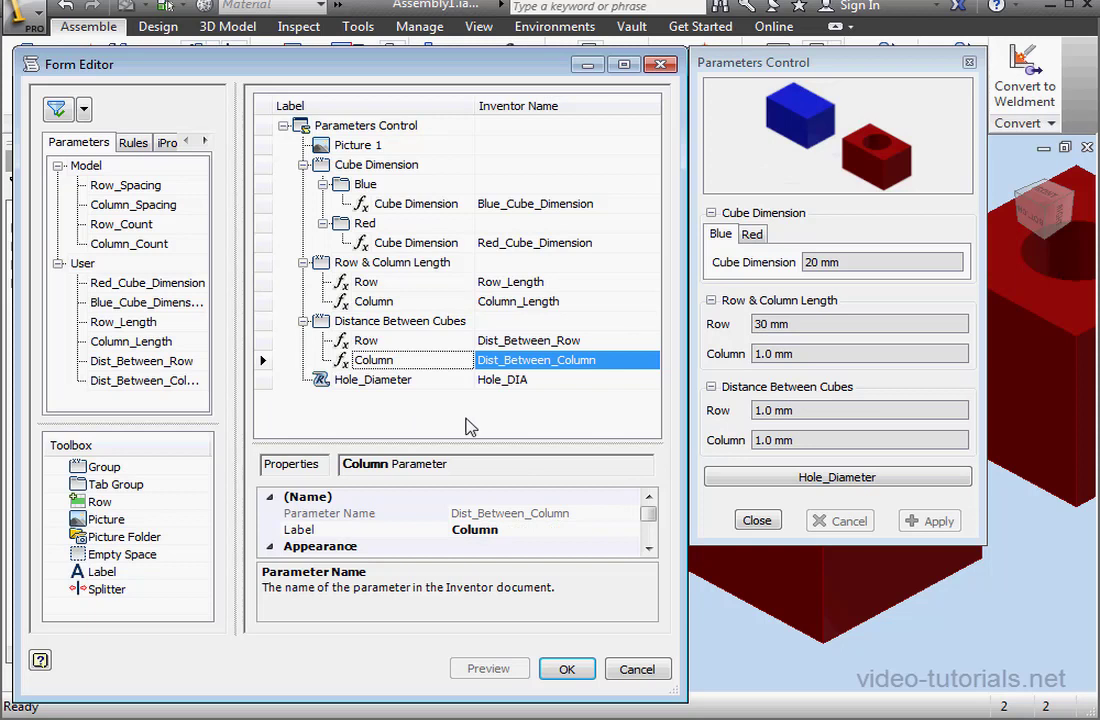
left_click(566, 668)
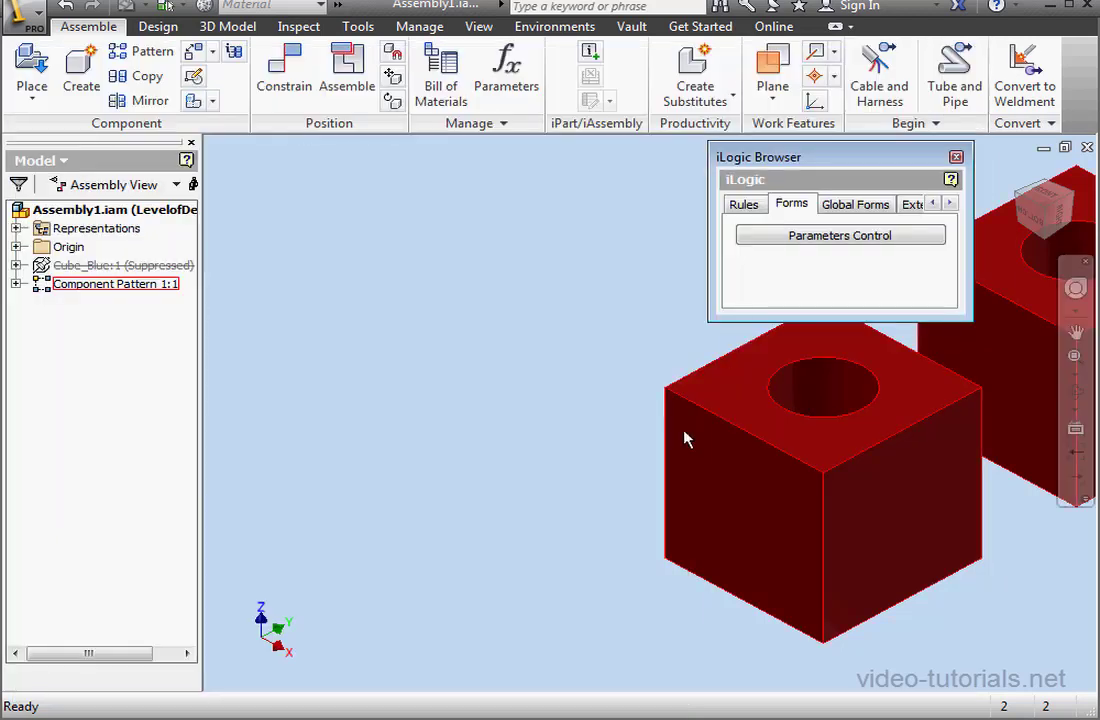
Open the Cube_Size rule for editing and delete its commented-out Hole_Diameter RunRule line
left_click(745, 205)
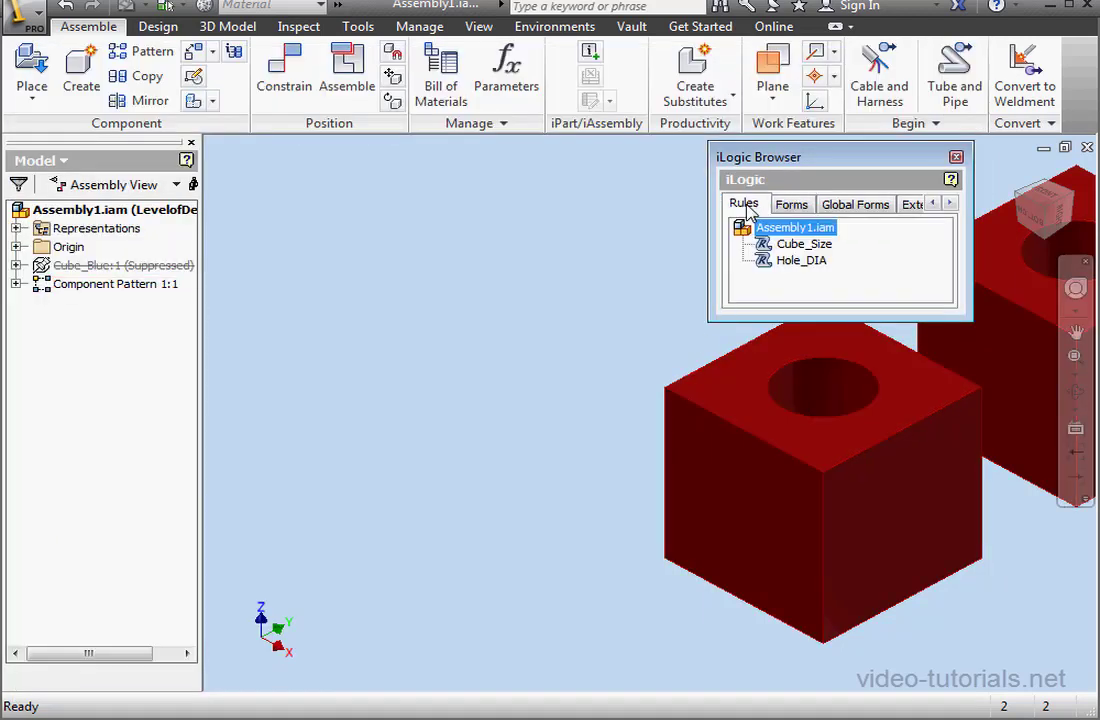
left_click(791, 248)
double_click(791, 248)
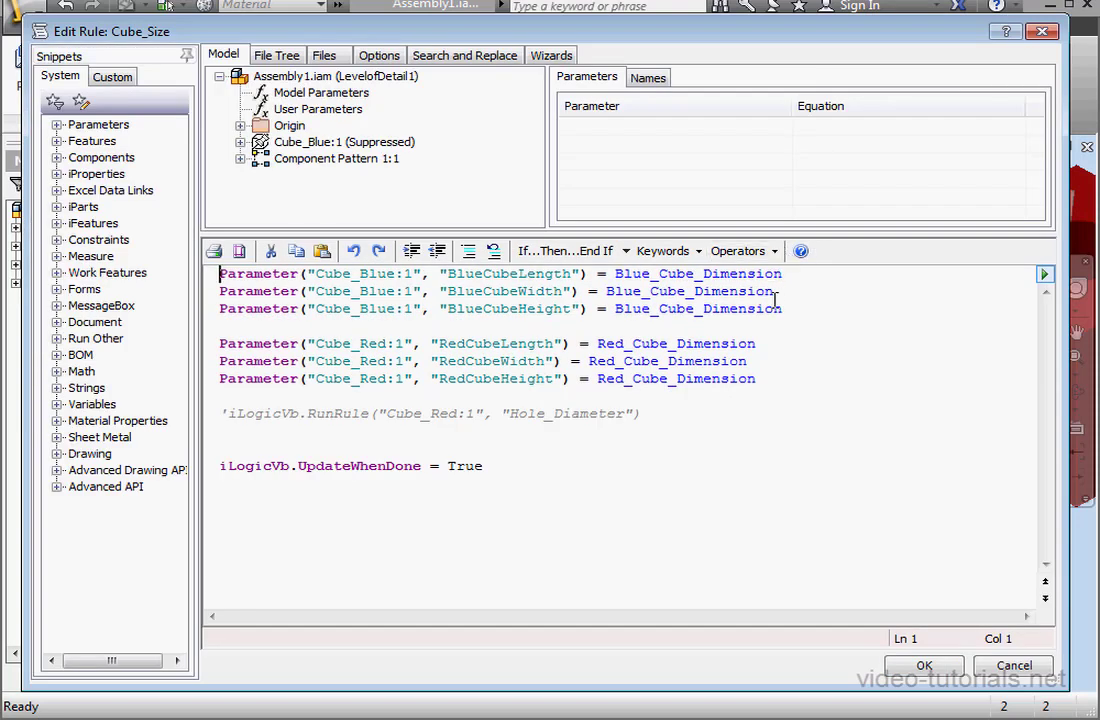
left_click_drag(643, 416, 217, 416)
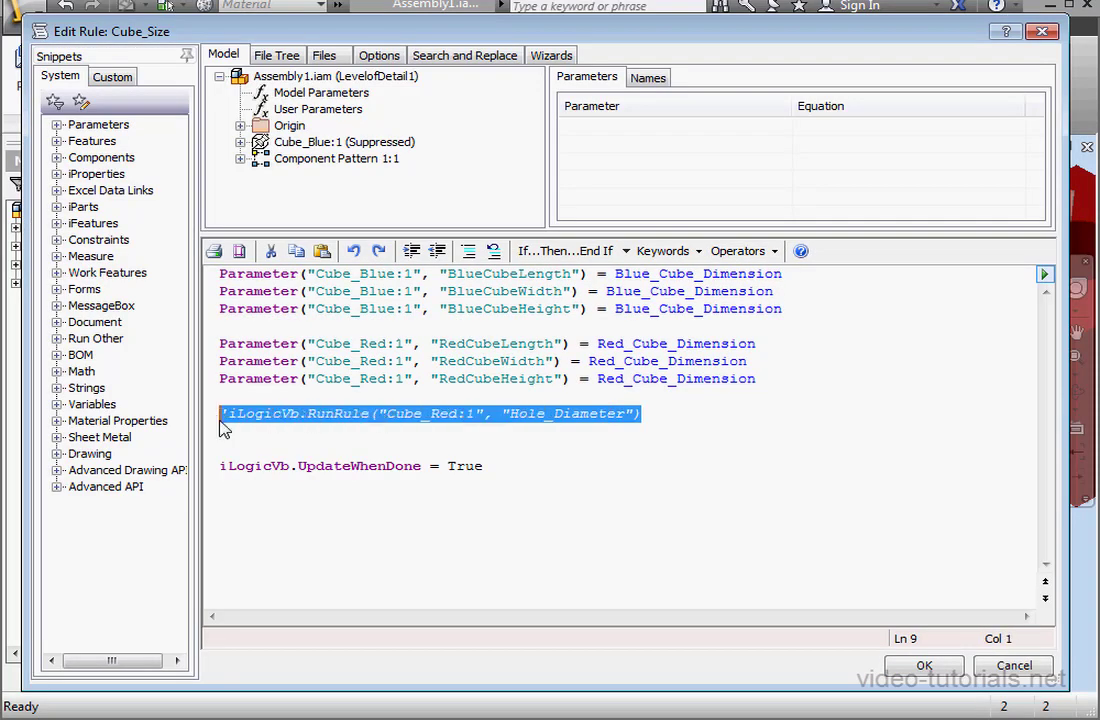
key("Delete")
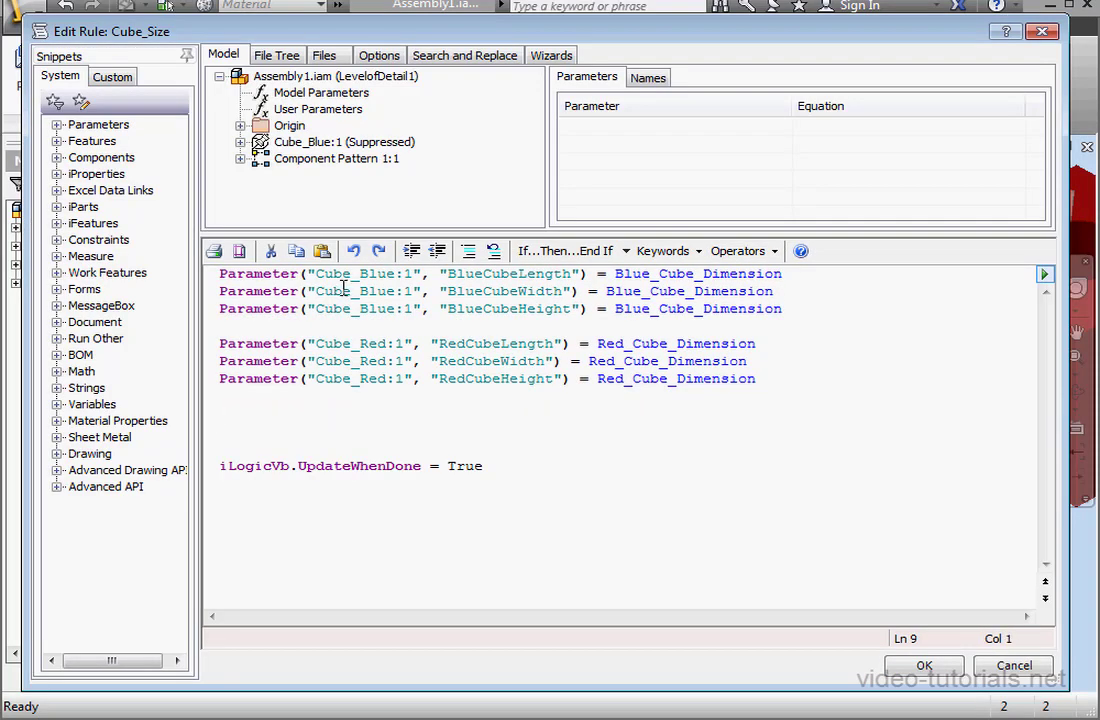
In place of the deleted line, add the equation Row_Spacing = Red_Cube_Dimension + Dist_Between_Row
left_click(296, 92)
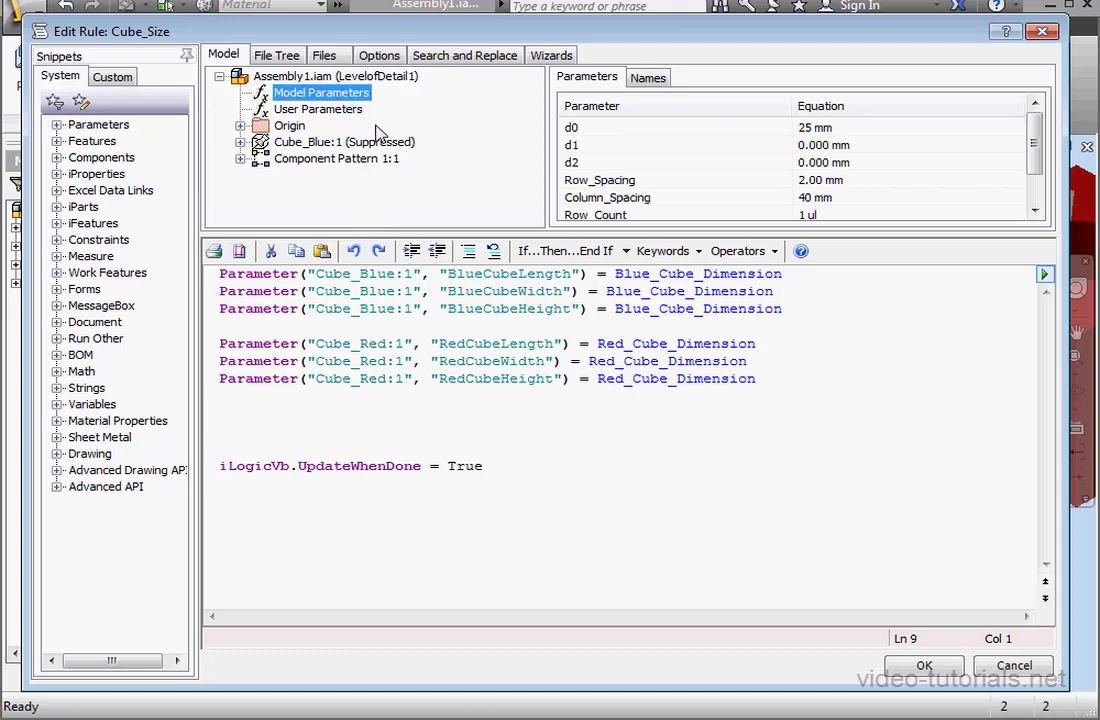
left_click(600, 182)
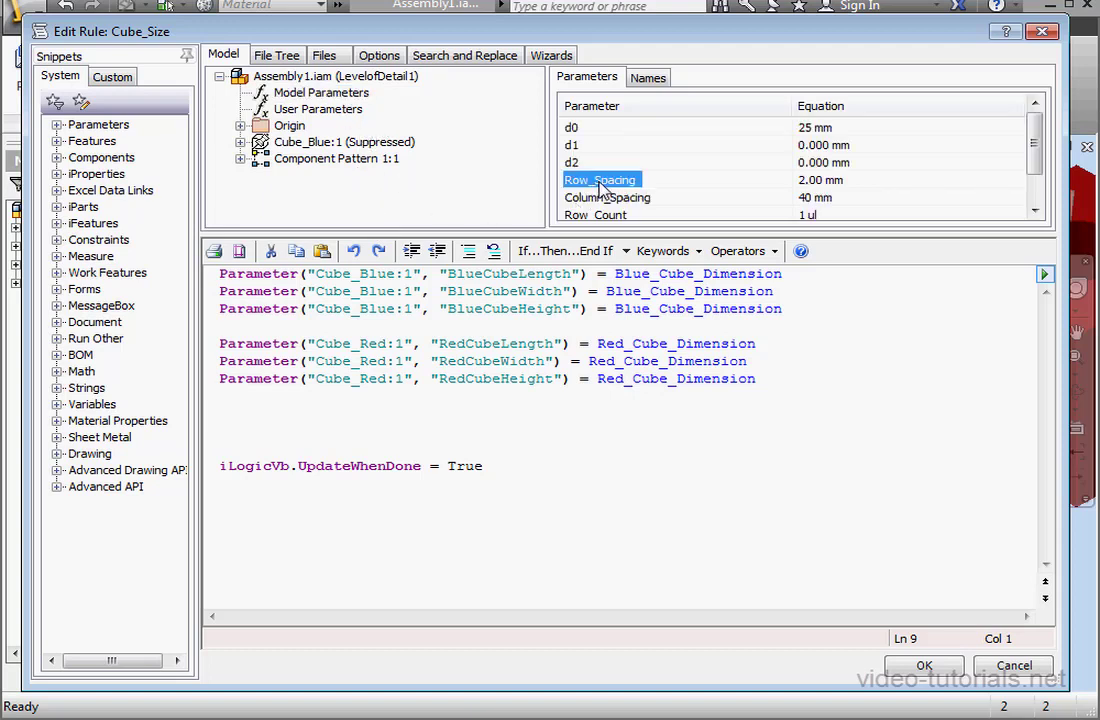
double_click(600, 182)
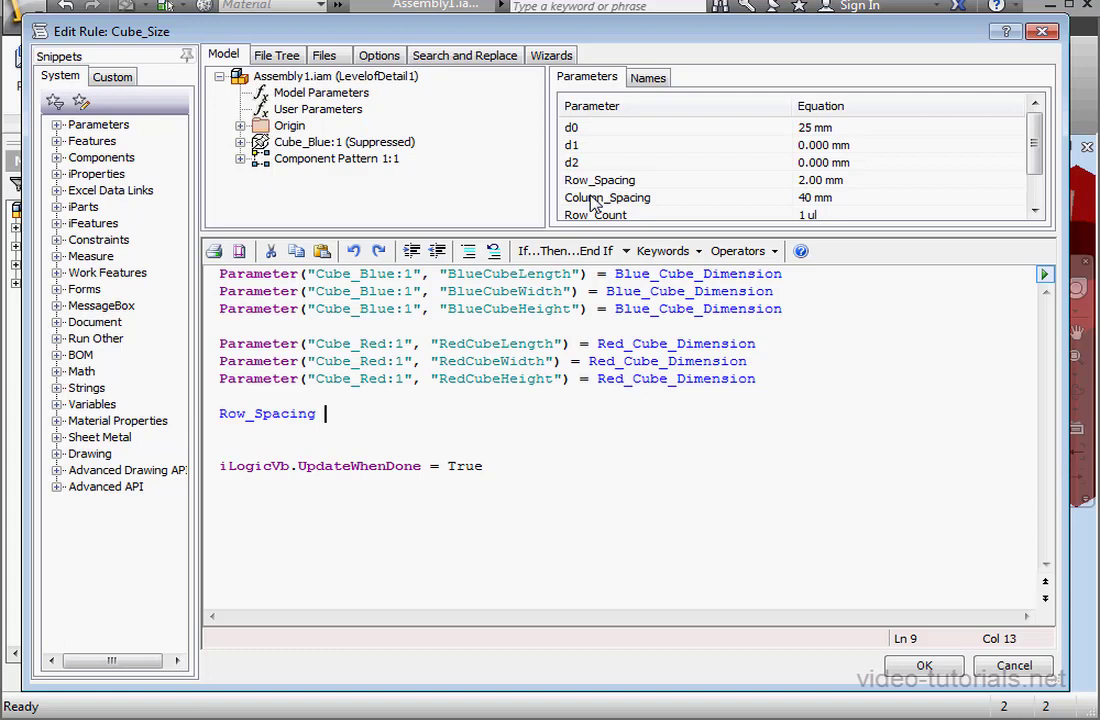
type("=")
left_click(357, 116)
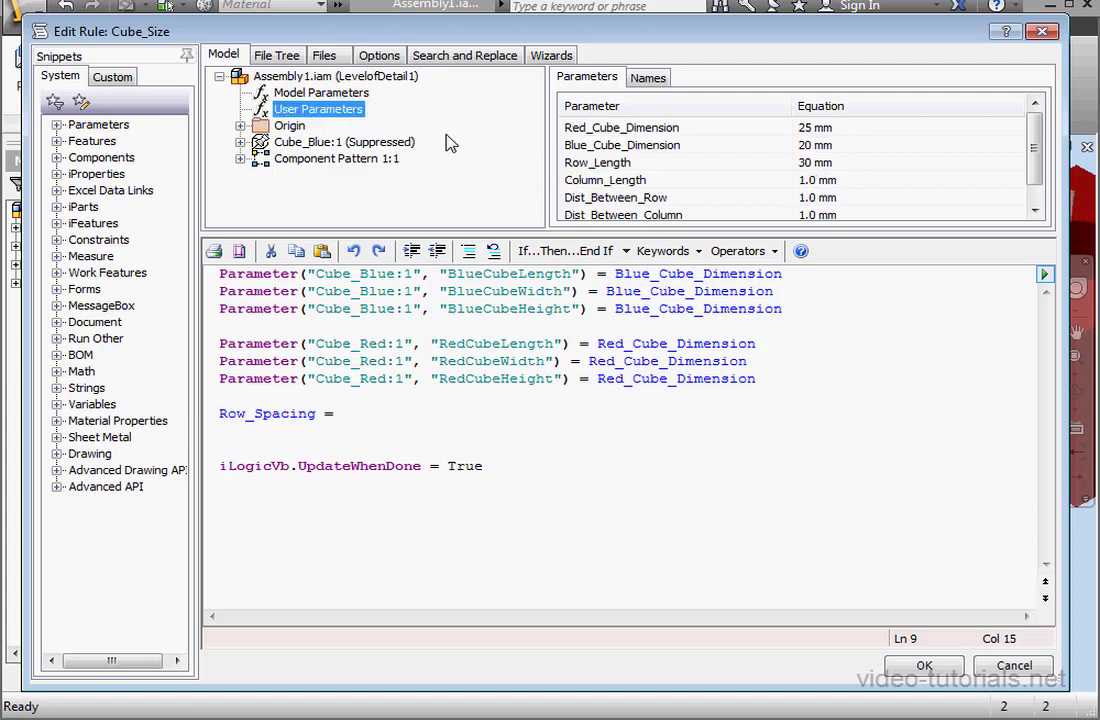
double_click(601, 129)
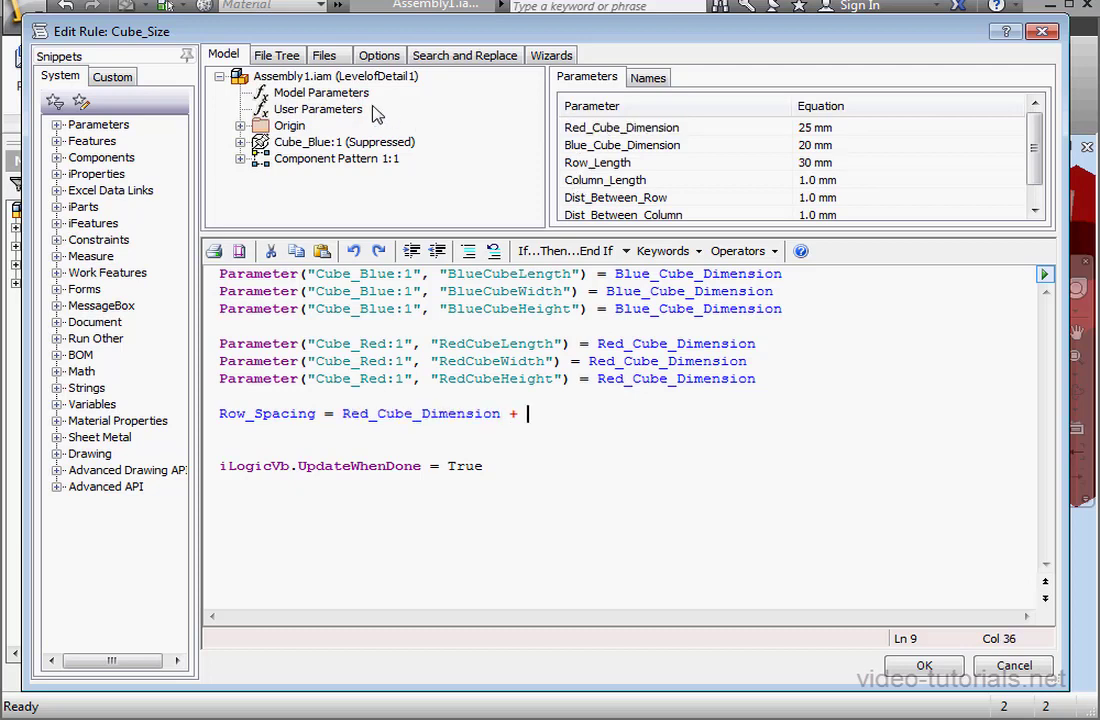
double_click(630, 199)
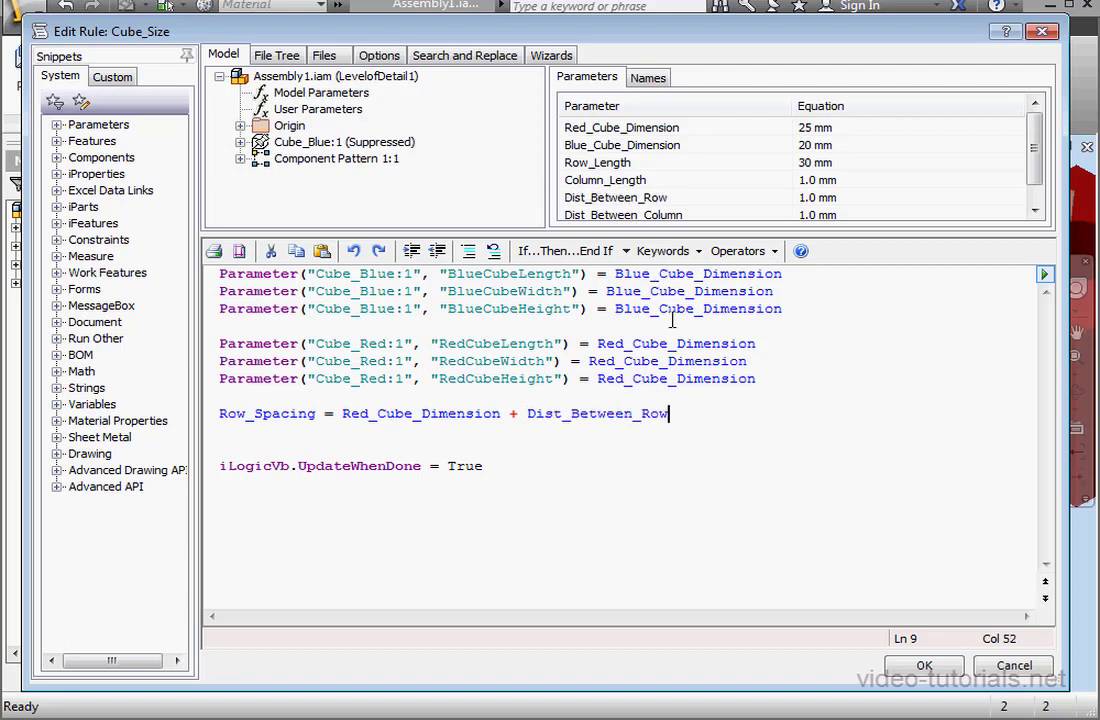
Add the equation Column_Spacing = Red_Cube_Dimension + Dist_Between_Column on the line below Row_Spacing
key("Return")
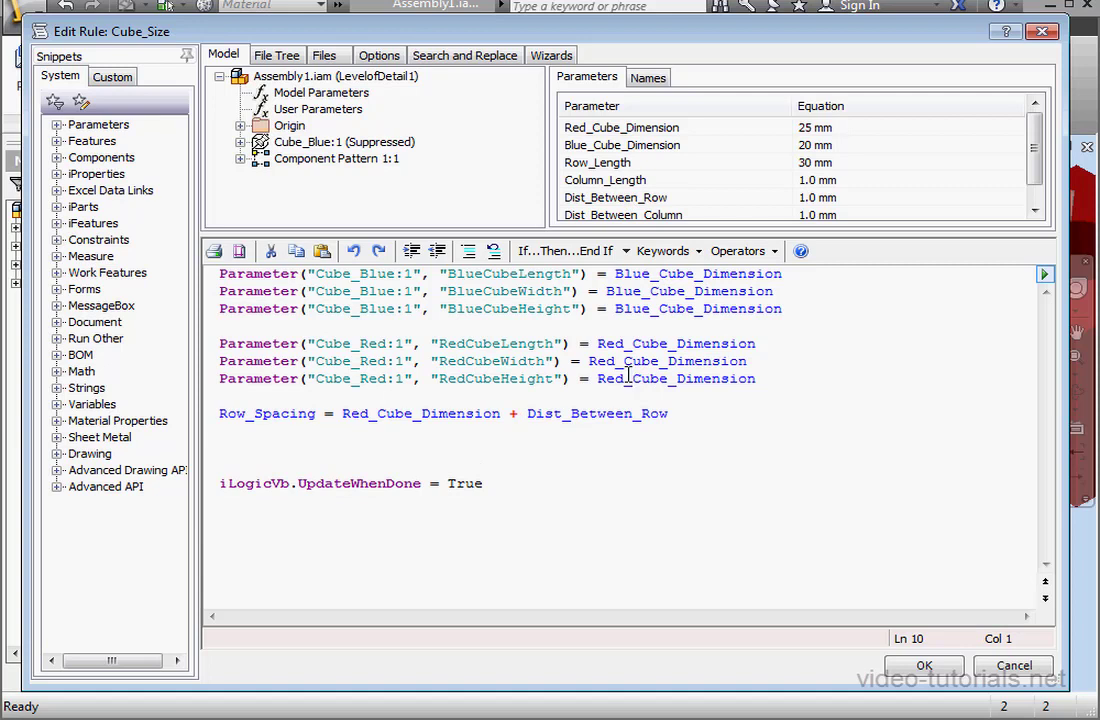
left_click(308, 92)
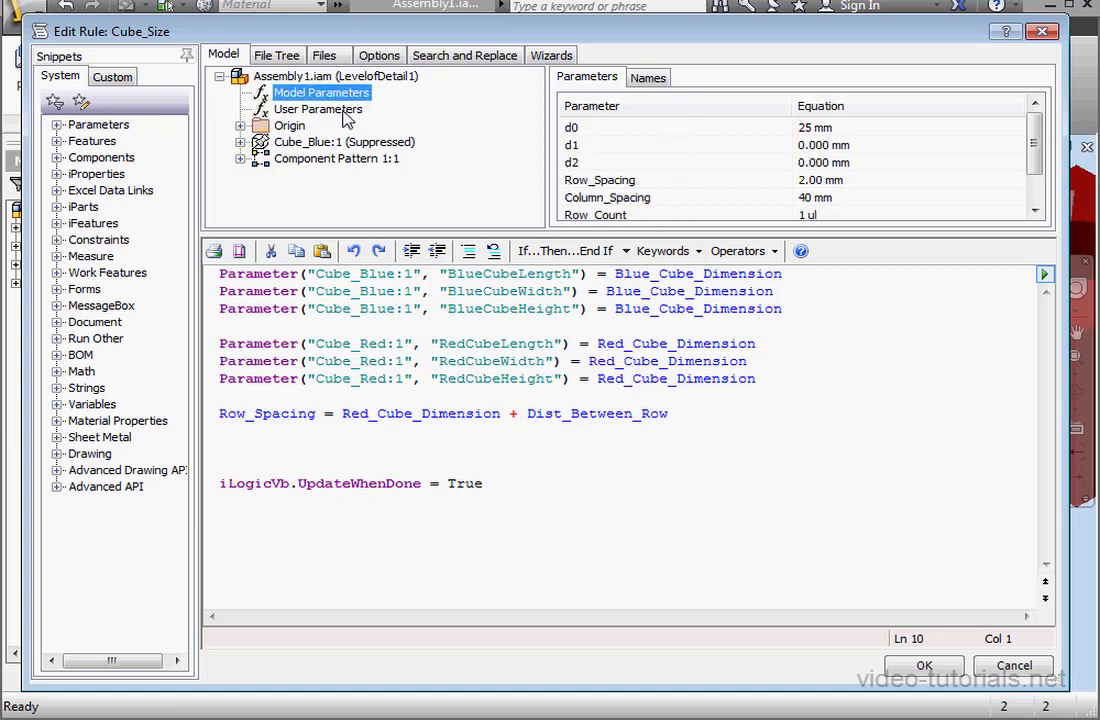
double_click(632, 198)
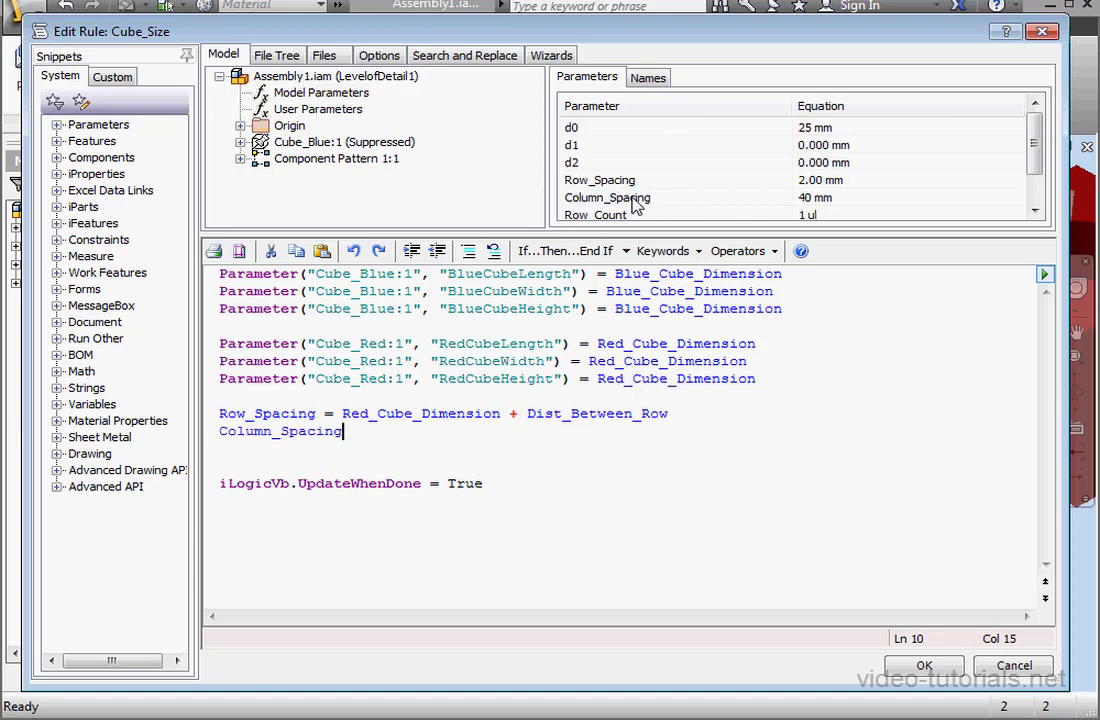
type("=")
left_click(350, 110)
double_click(645, 128)
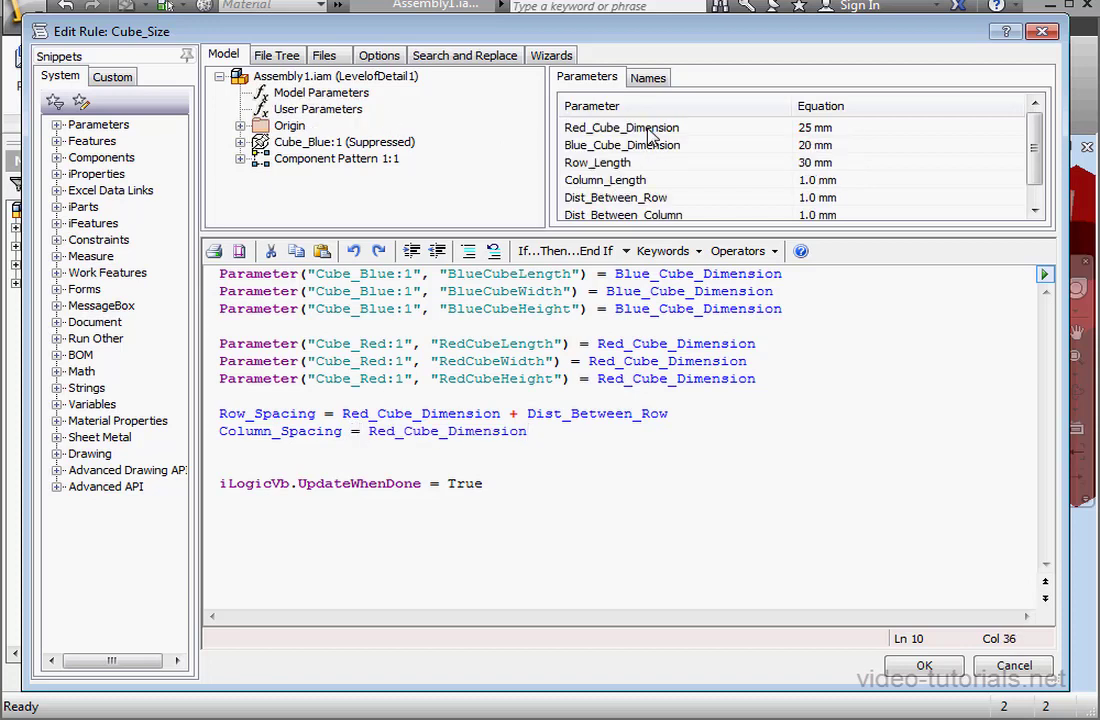
type("+")
double_click(640, 215)
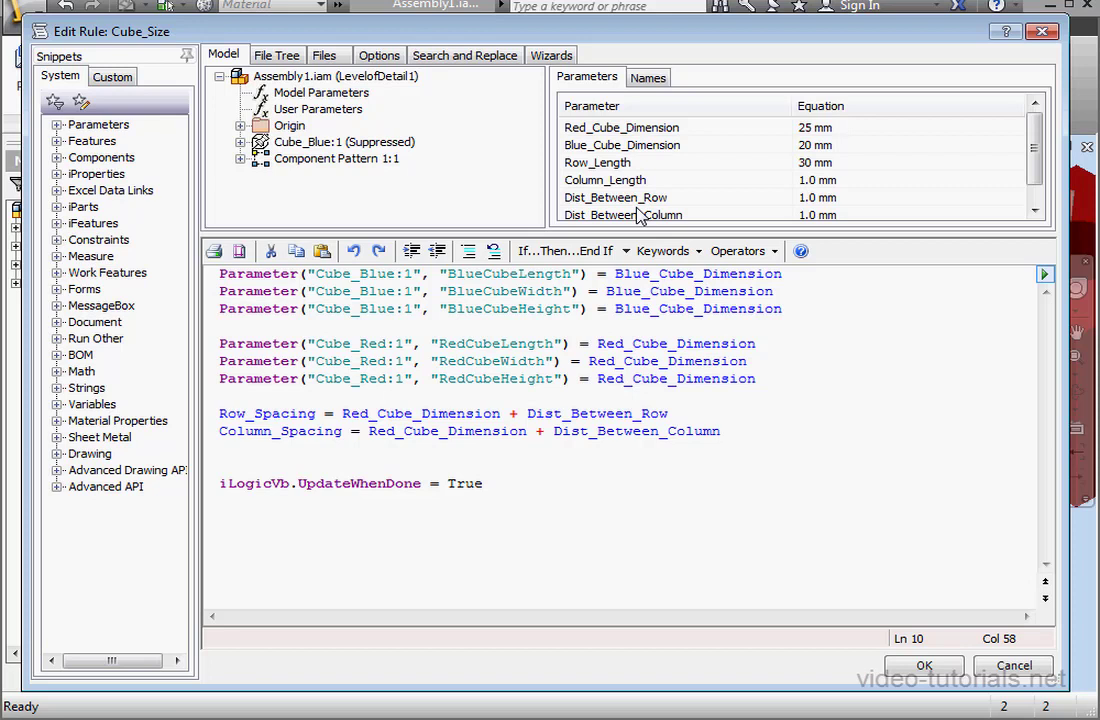
After a blank line below the spacing equations, write Row_Count = Floor(Row_Length/) using the model and user parameters
key("Return")
key("Return")
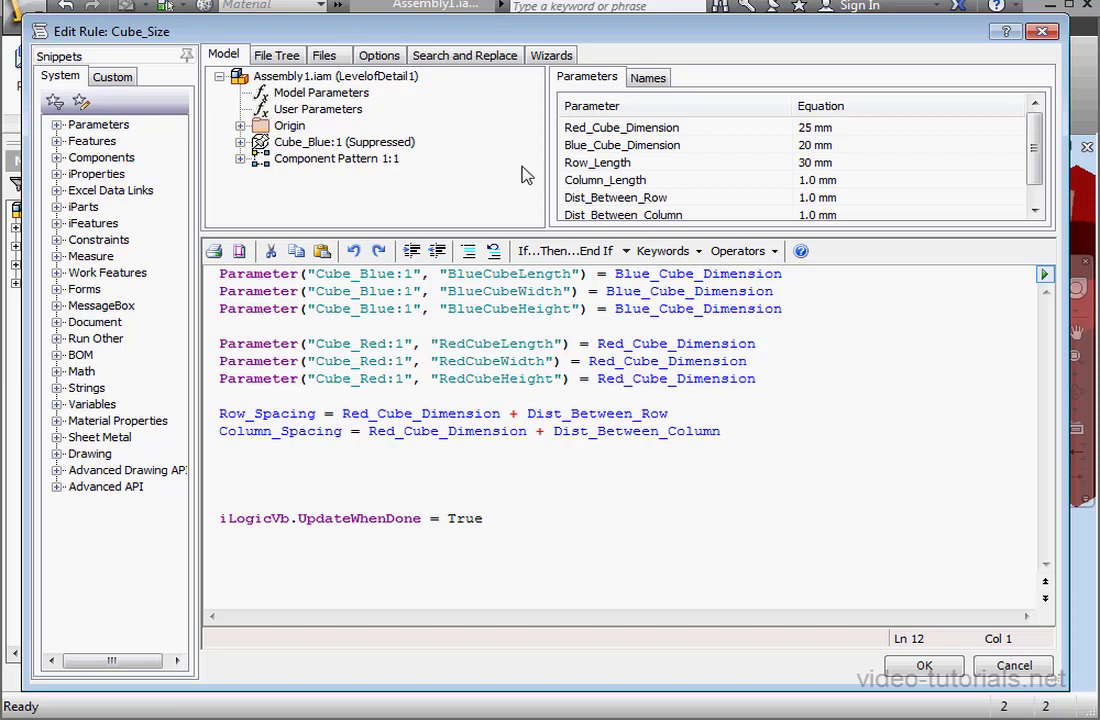
left_click(309, 92)
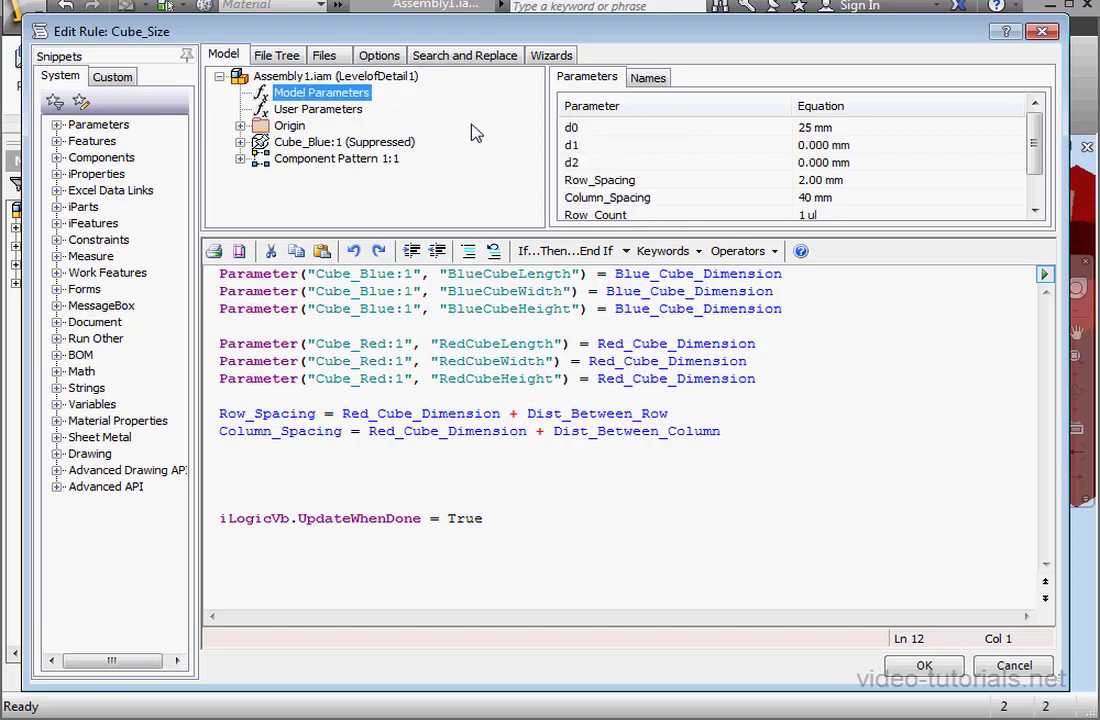
double_click(606, 216)
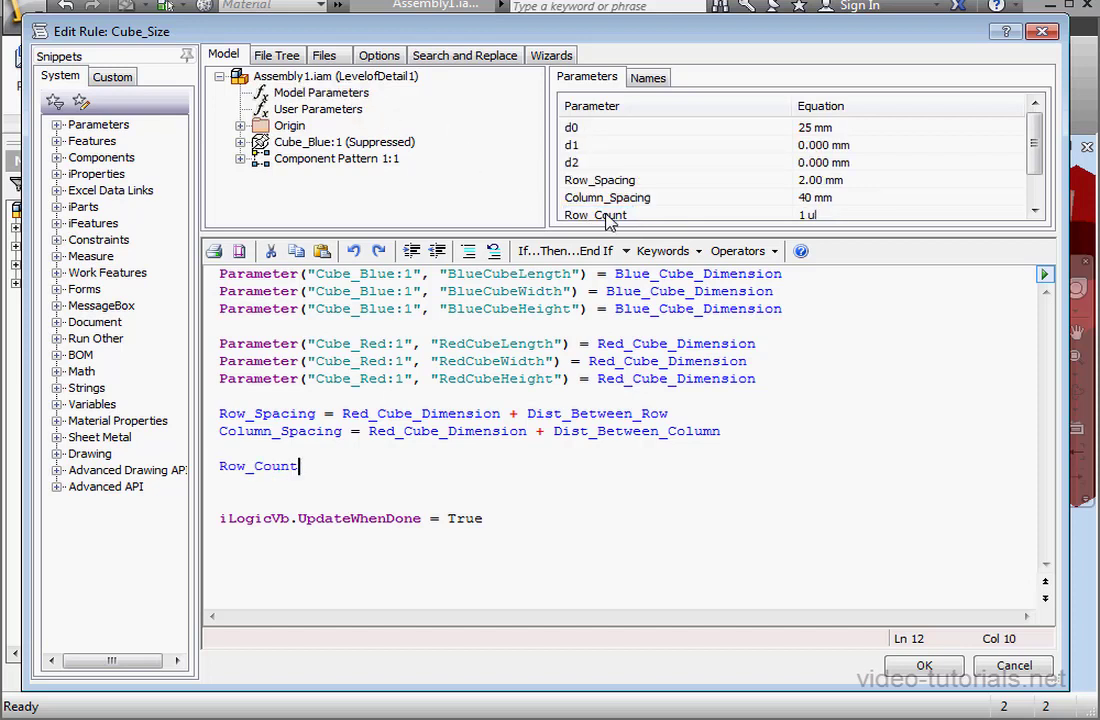
type("= Floor")
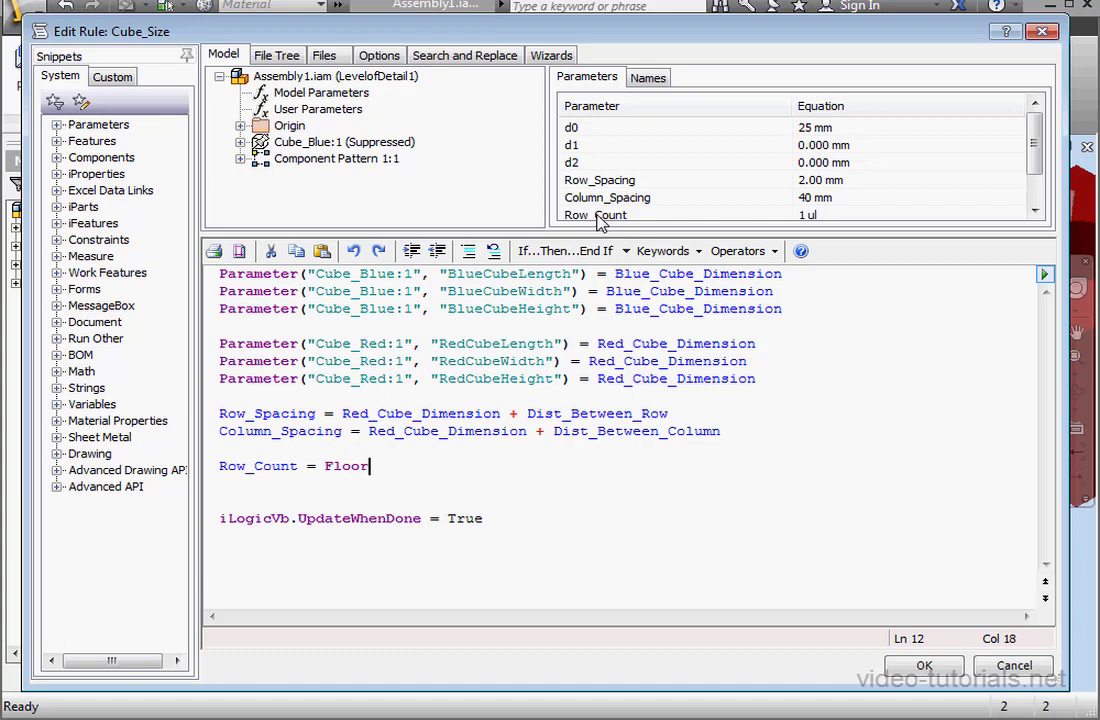
type("()")
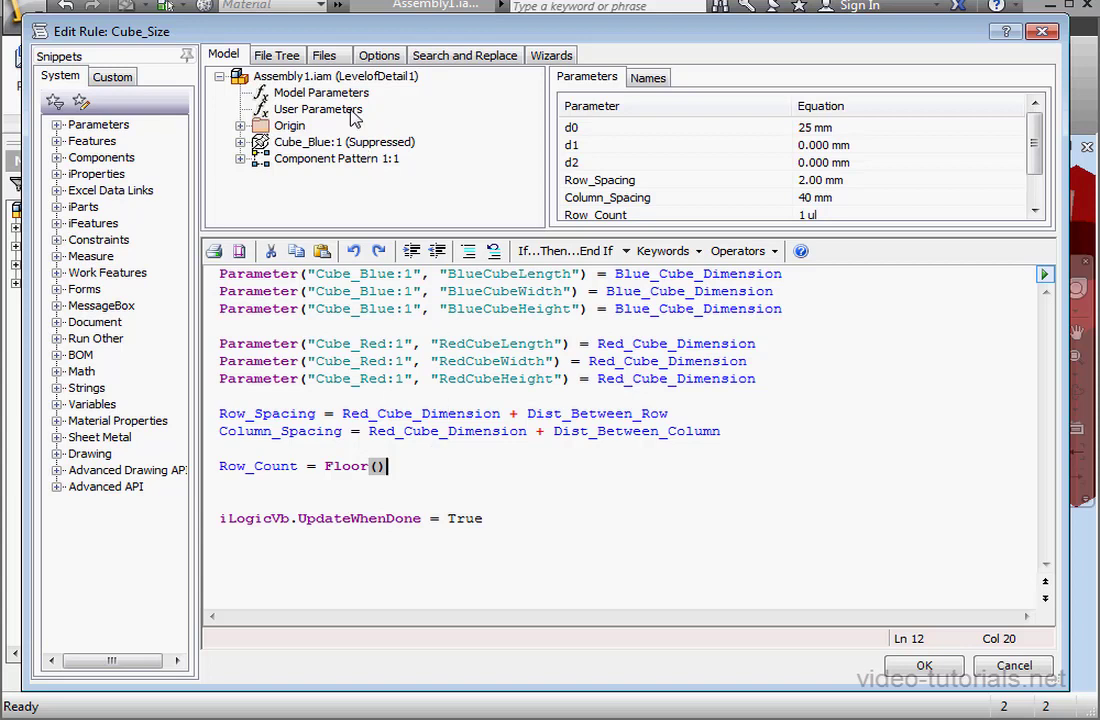
left_click(308, 106)
left_click(377, 466)
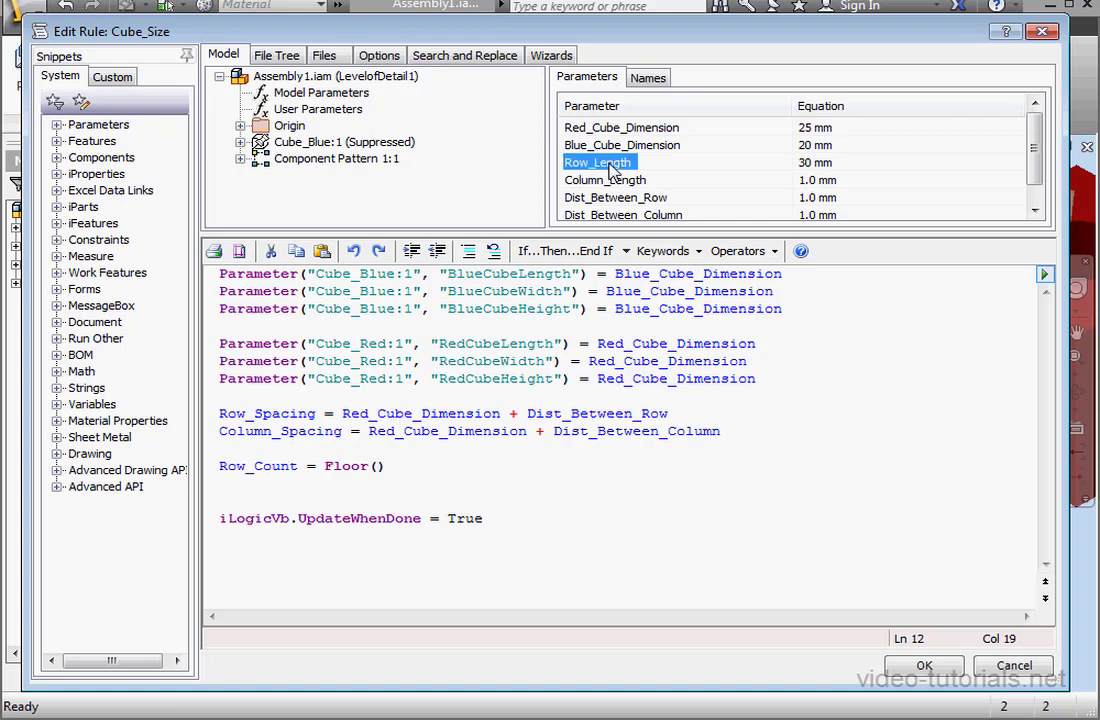
double_click(605, 164)
type("/")
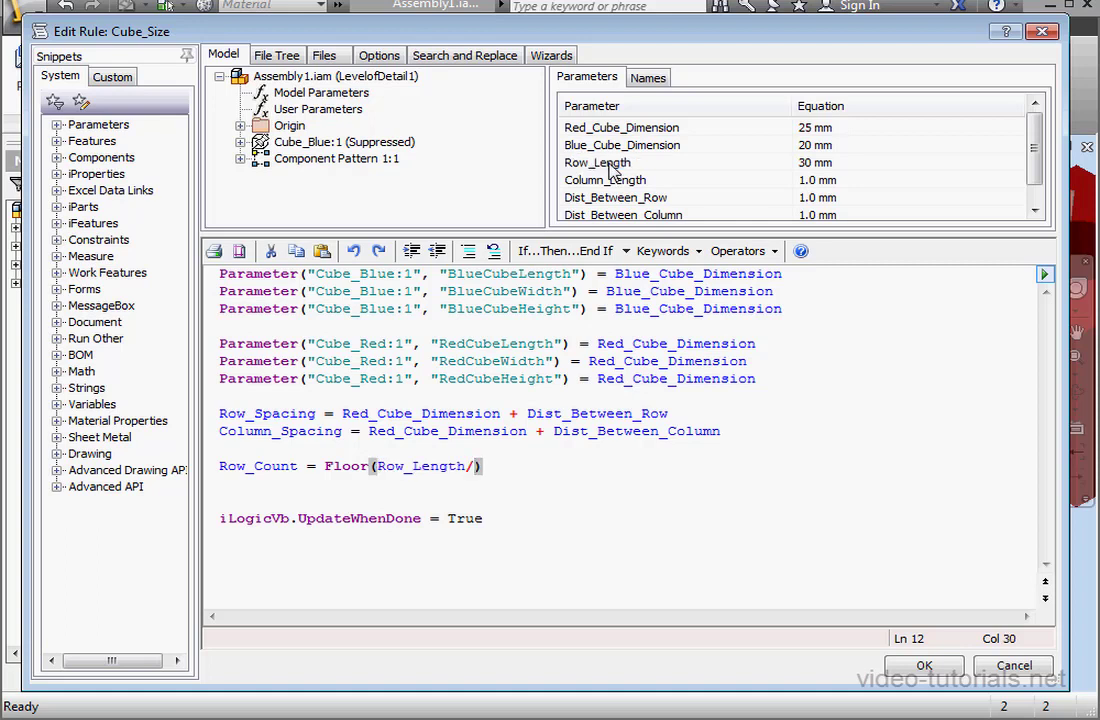
Copy Row_Spacing from its equation into the Floor function as the divisor of Row_Length
left_click(311, 413)
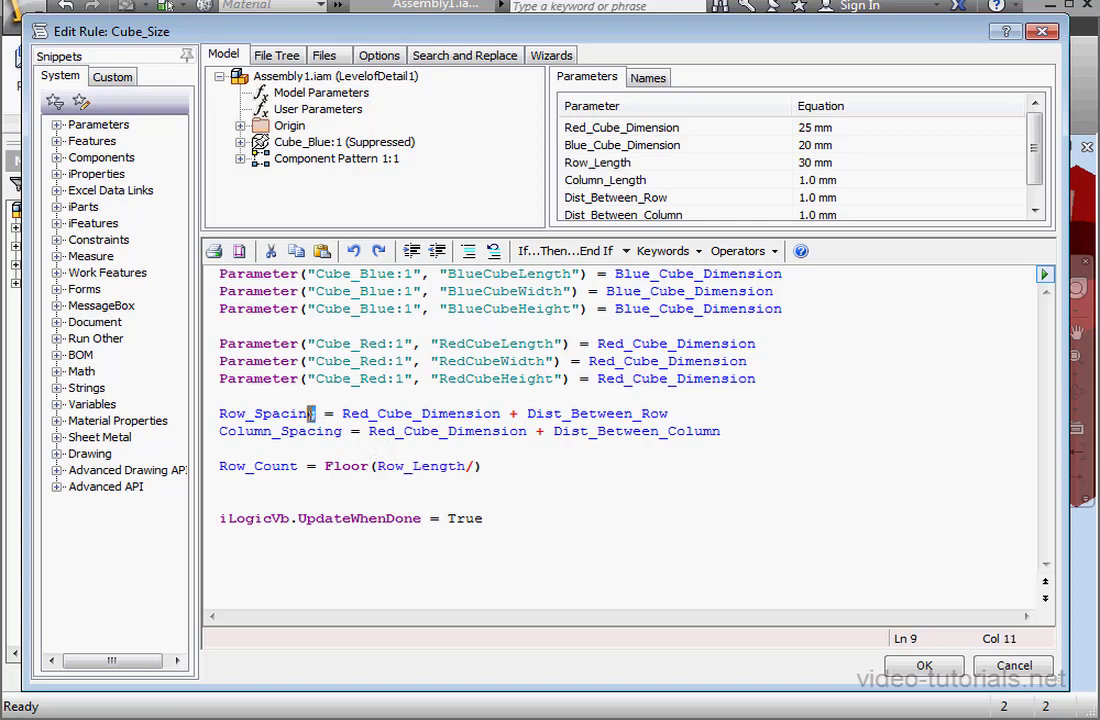
left_click_drag(311, 413, 198, 415)
right_click(234, 420)
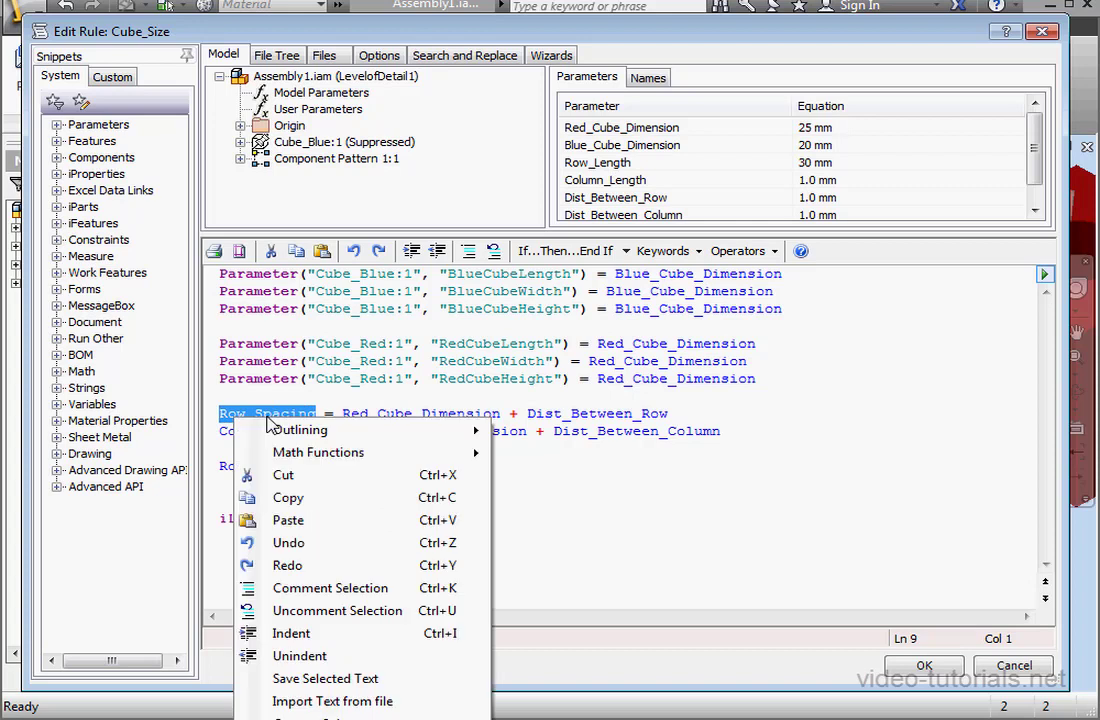
left_click(318, 495)
left_click(475, 466)
right_click(498, 466)
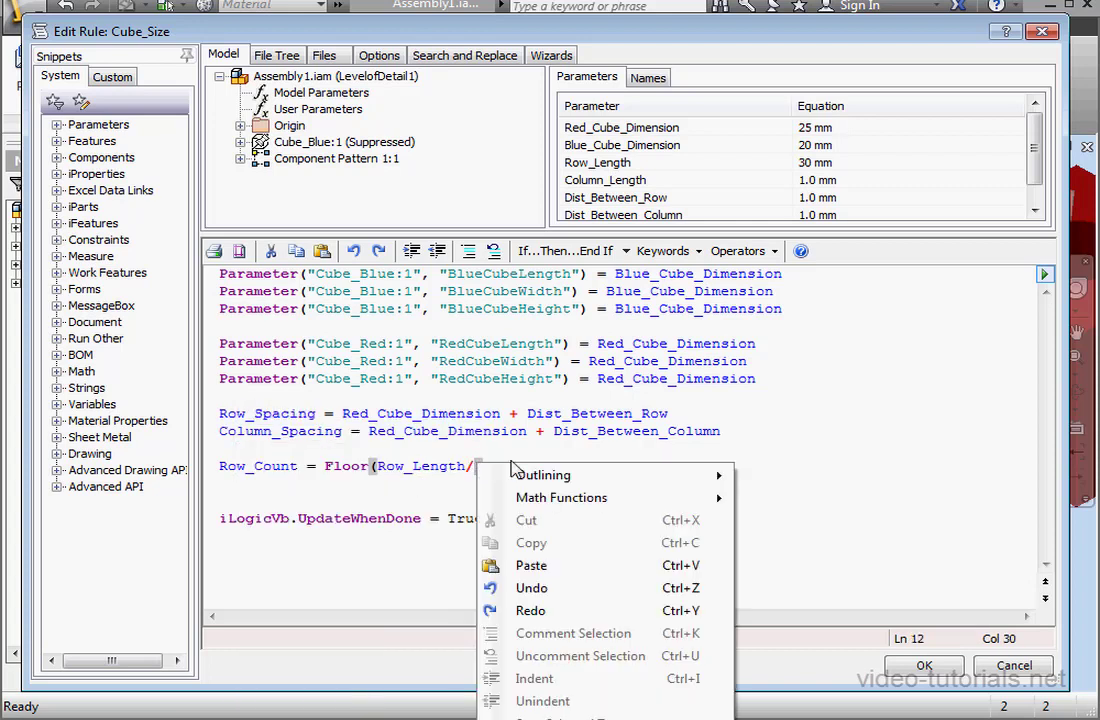
left_click(566, 566)
left_click(590, 464)
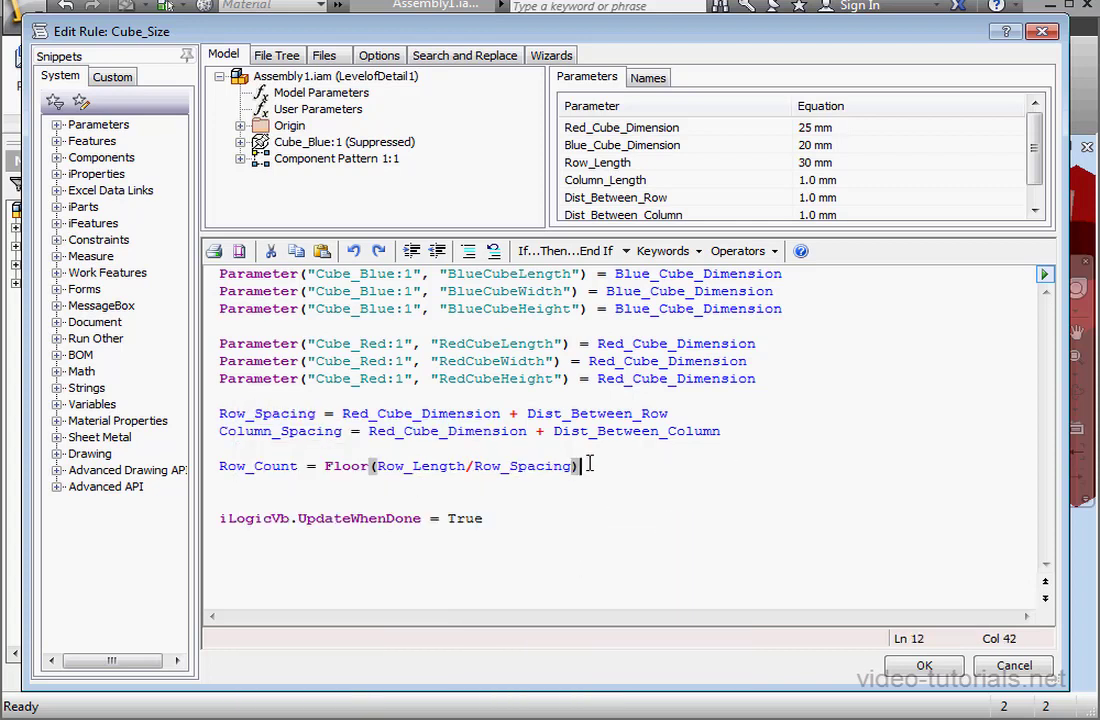
On the line below Row_Count, write Column_Count = Floor(Column_Length/) using the model and user parameters
key("Return")
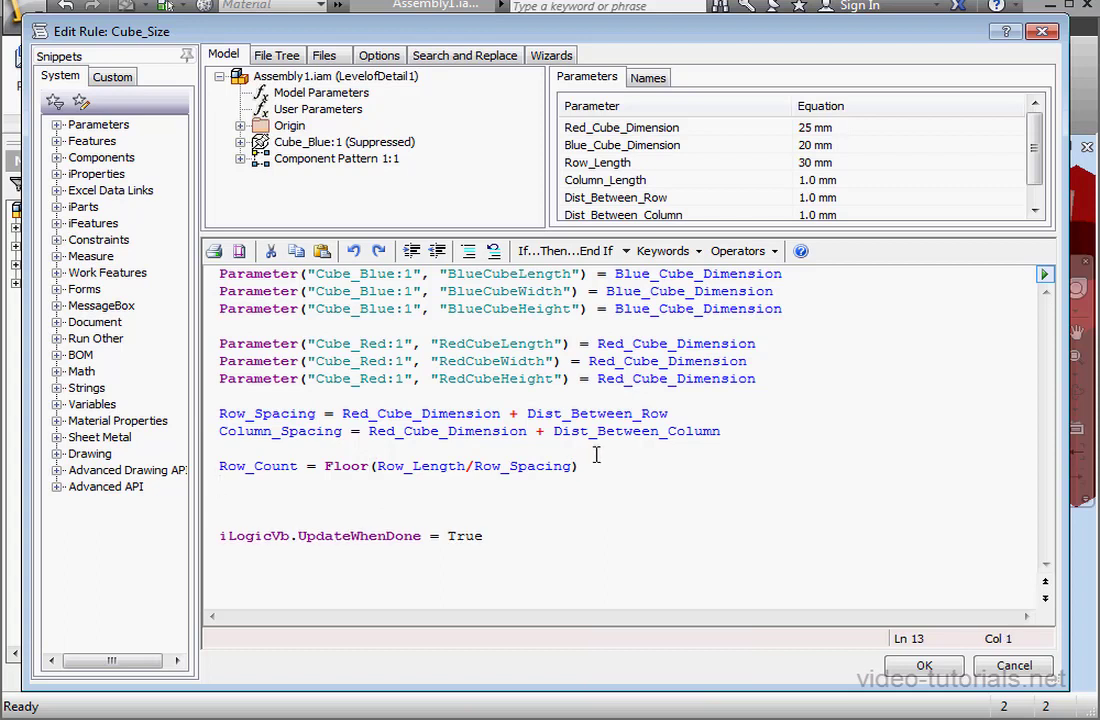
left_click(316, 91)
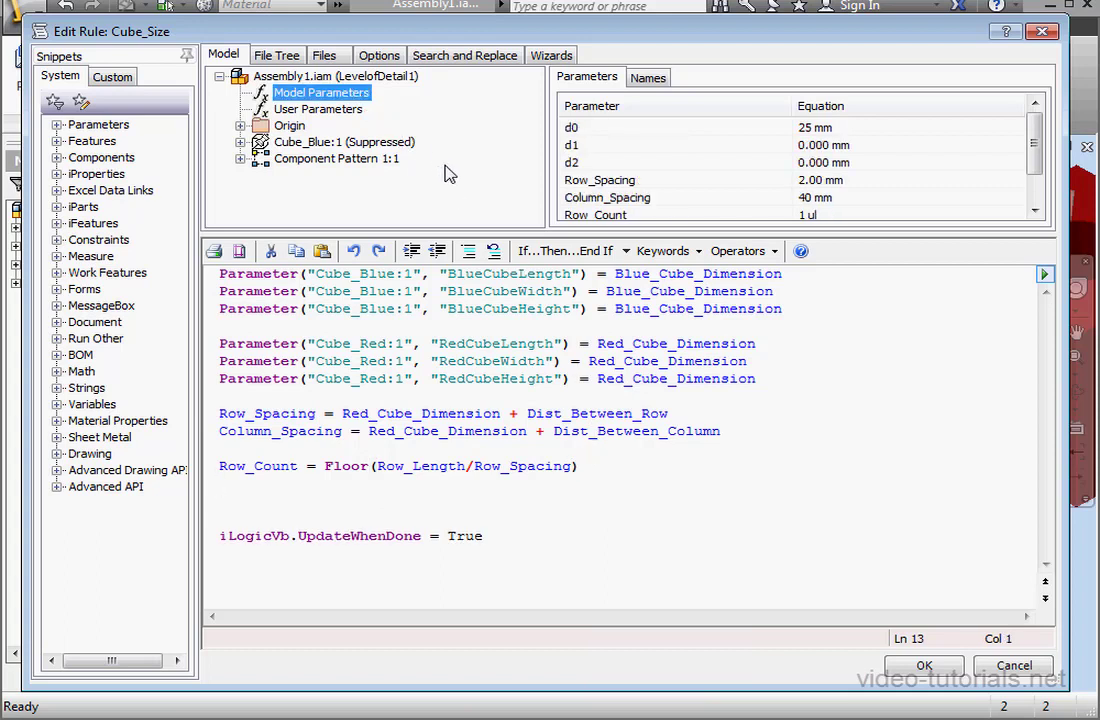
left_click_drag(1033, 150, 1033, 163)
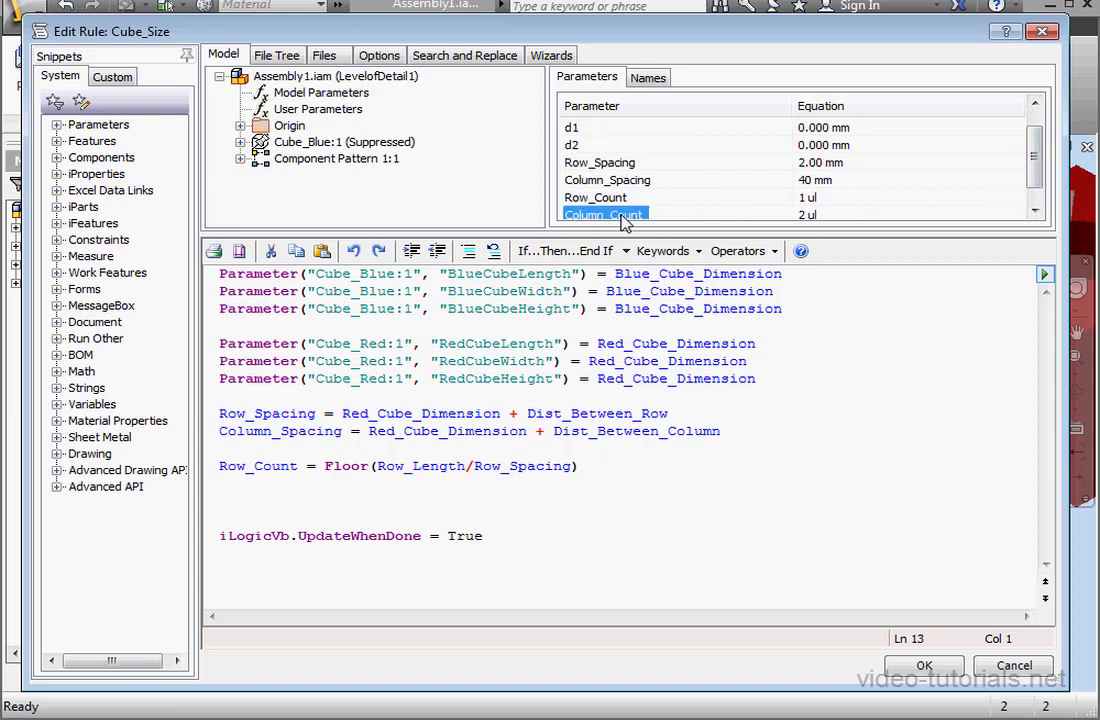
double_click(626, 216)
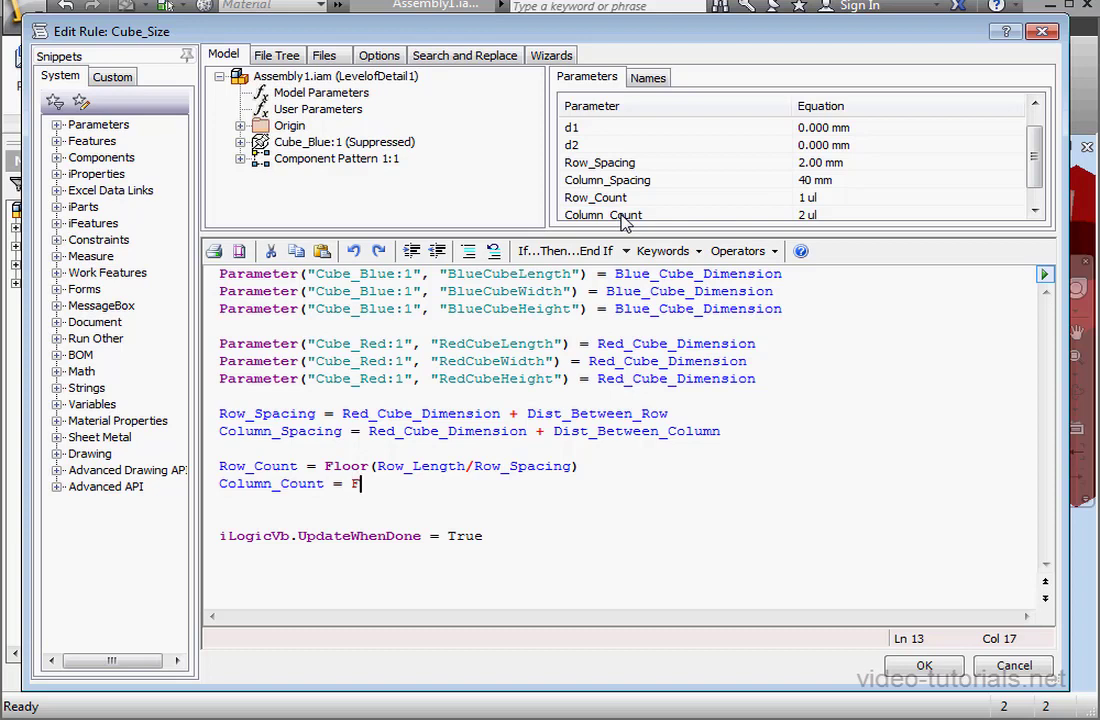
type("= Floor()")
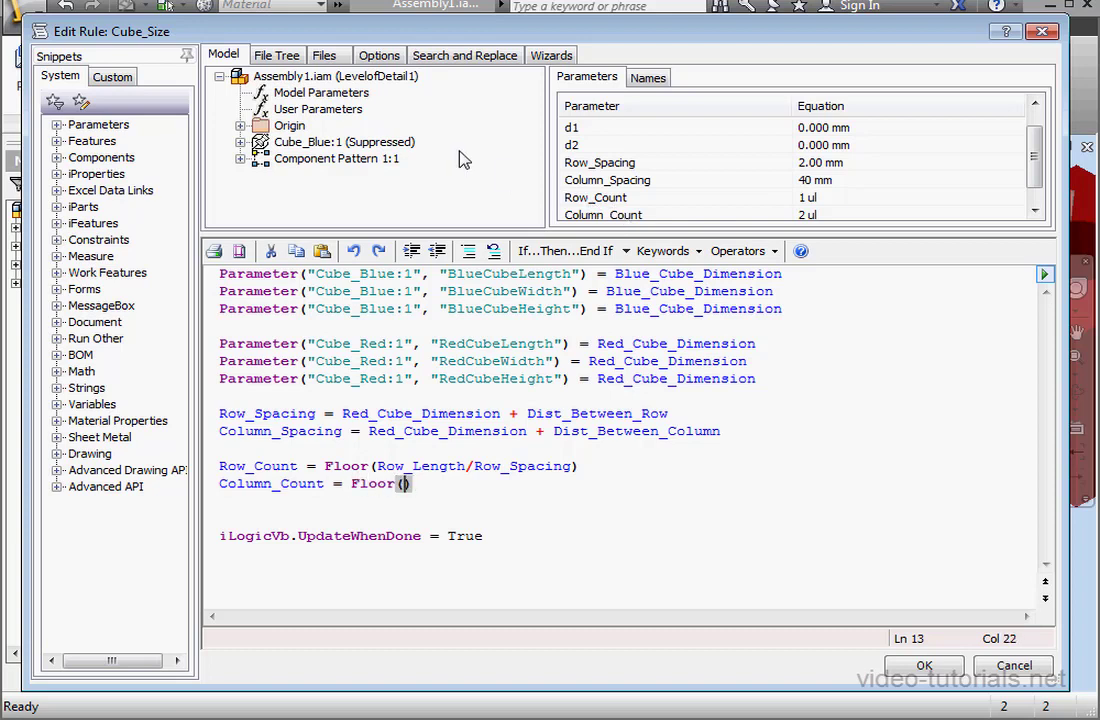
left_click(312, 108)
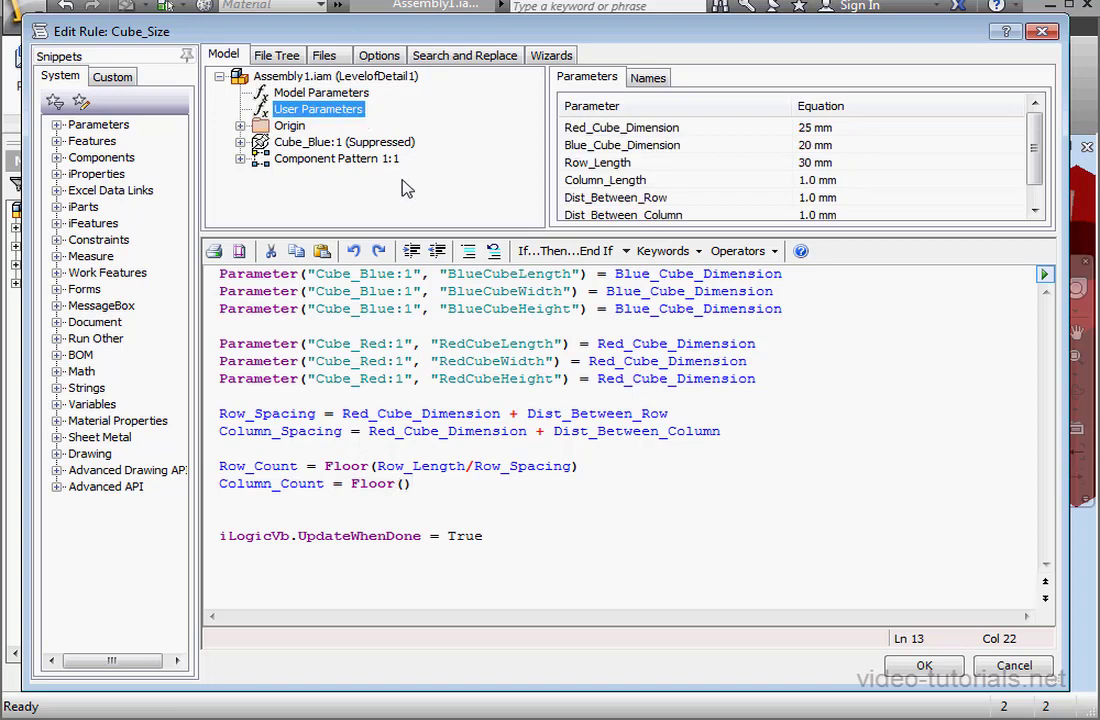
double_click(612, 186)
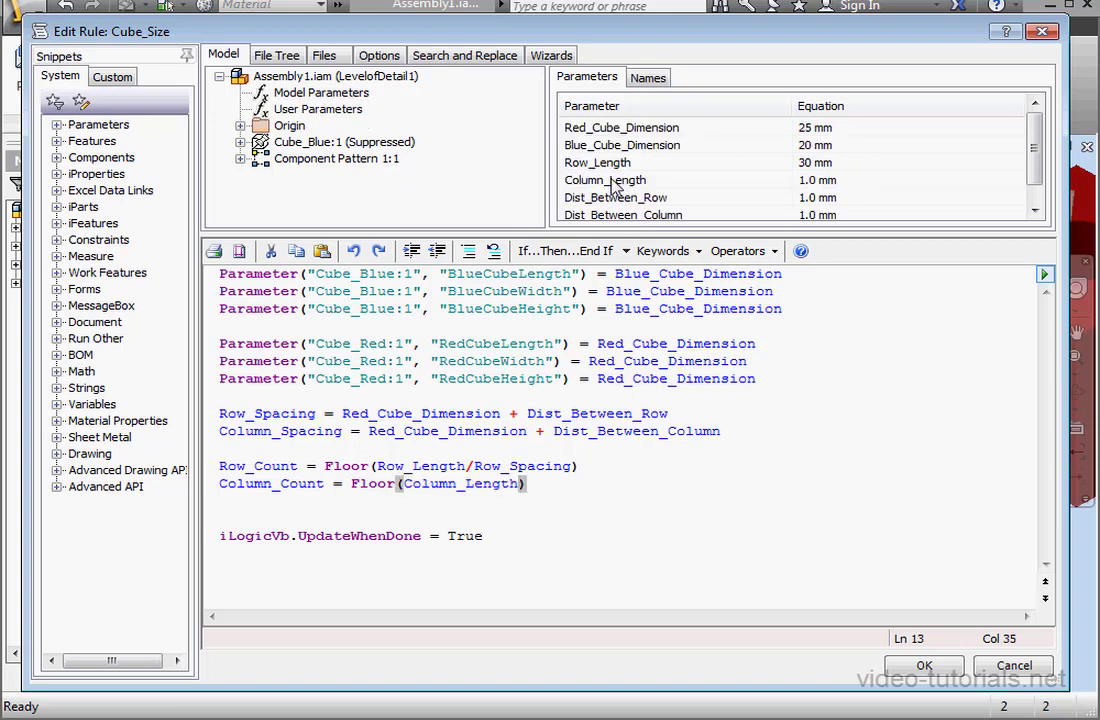
type("/")
Copy Column_Spacing from its equation into the Floor function as the divisor of Column_Length, and save the rule
left_click(345, 431)
left_click_drag(345, 431, 215, 431)
right_click(245, 435)
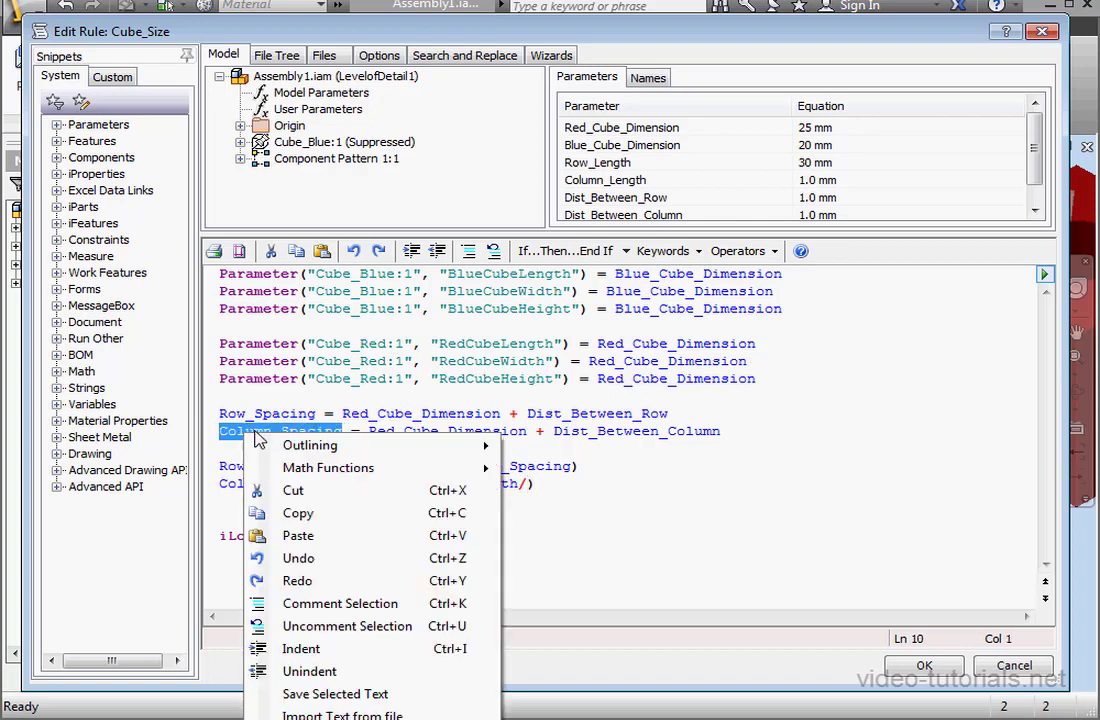
left_click(318, 515)
left_click(529, 484)
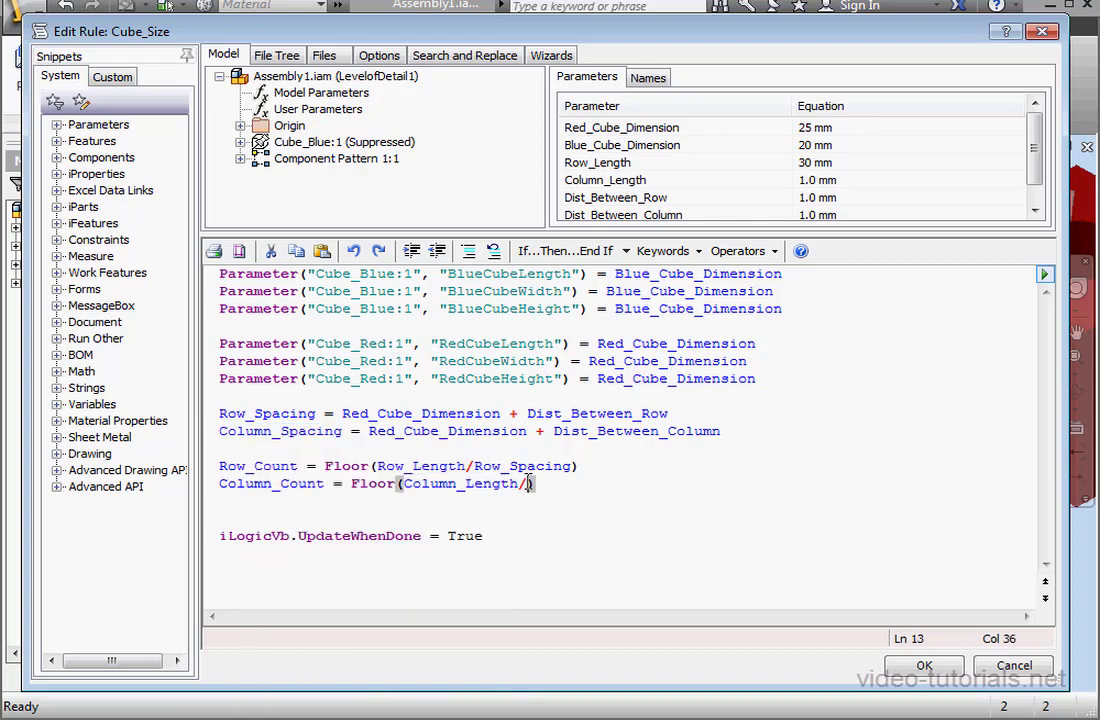
right_click(499, 486)
left_click(620, 580)
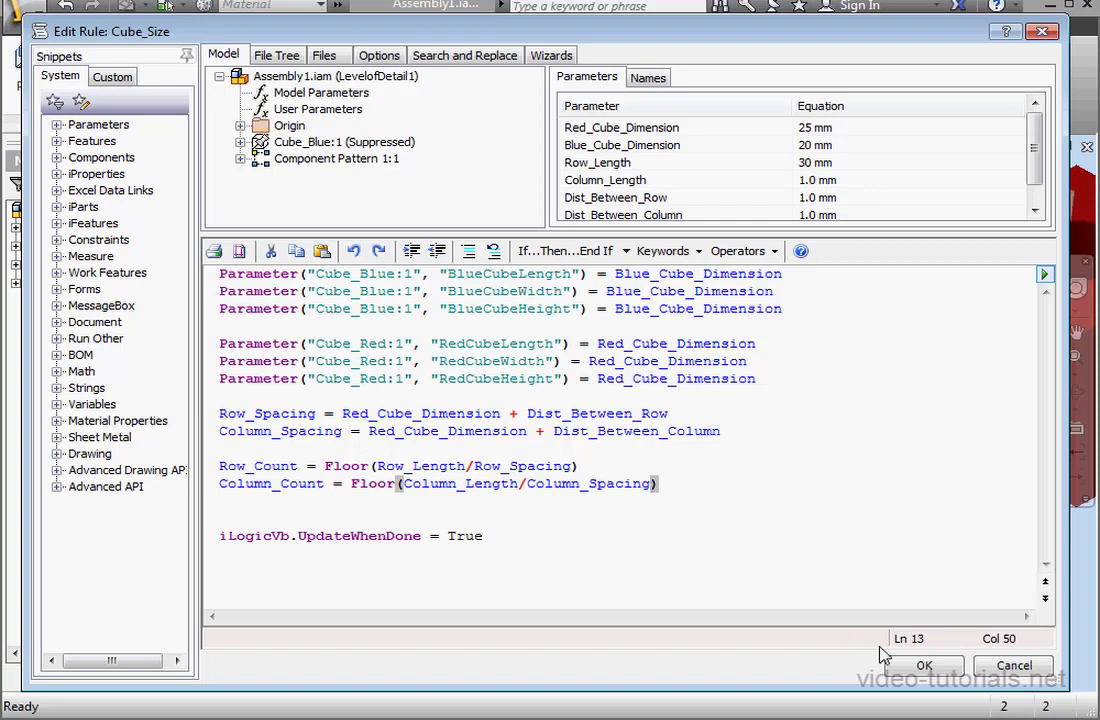
left_click(924, 666)
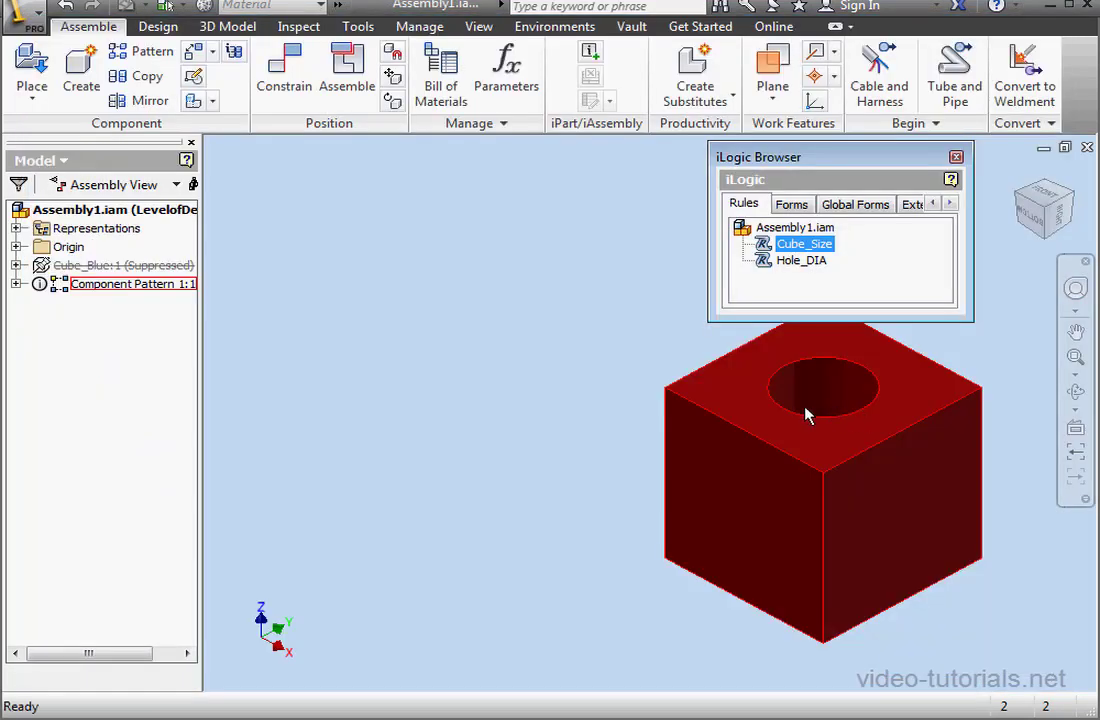
In the Parameters Control form, set both the row length and the column length to 100 mm and apply them
left_click(58, 285)
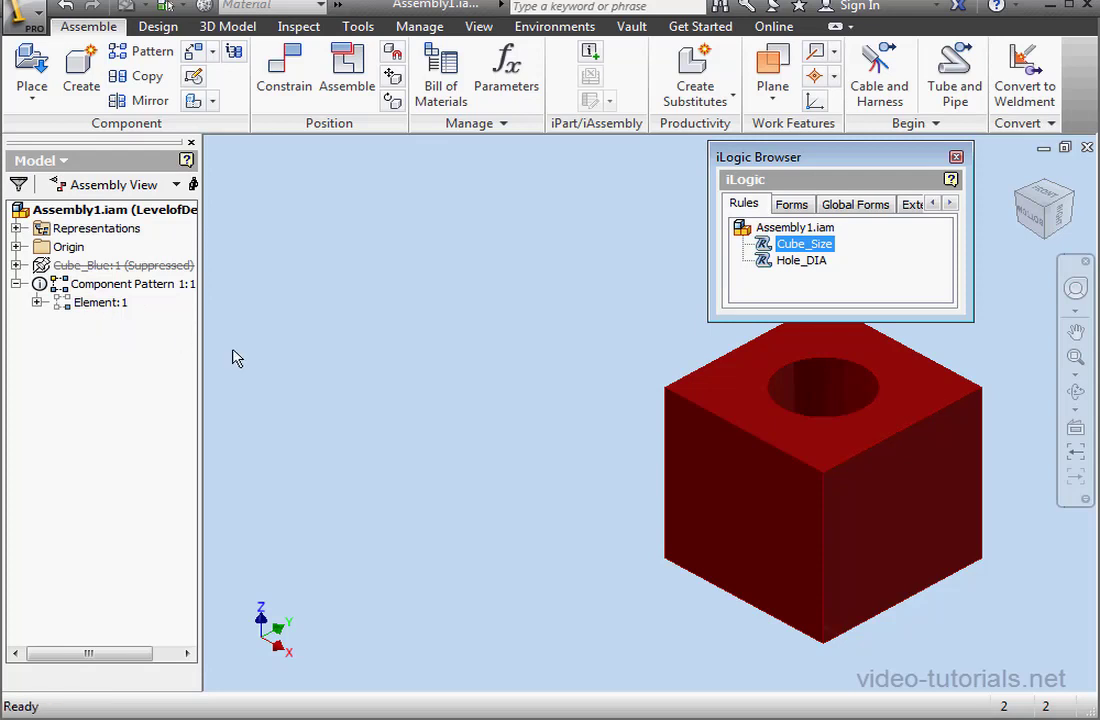
left_click(791, 204)
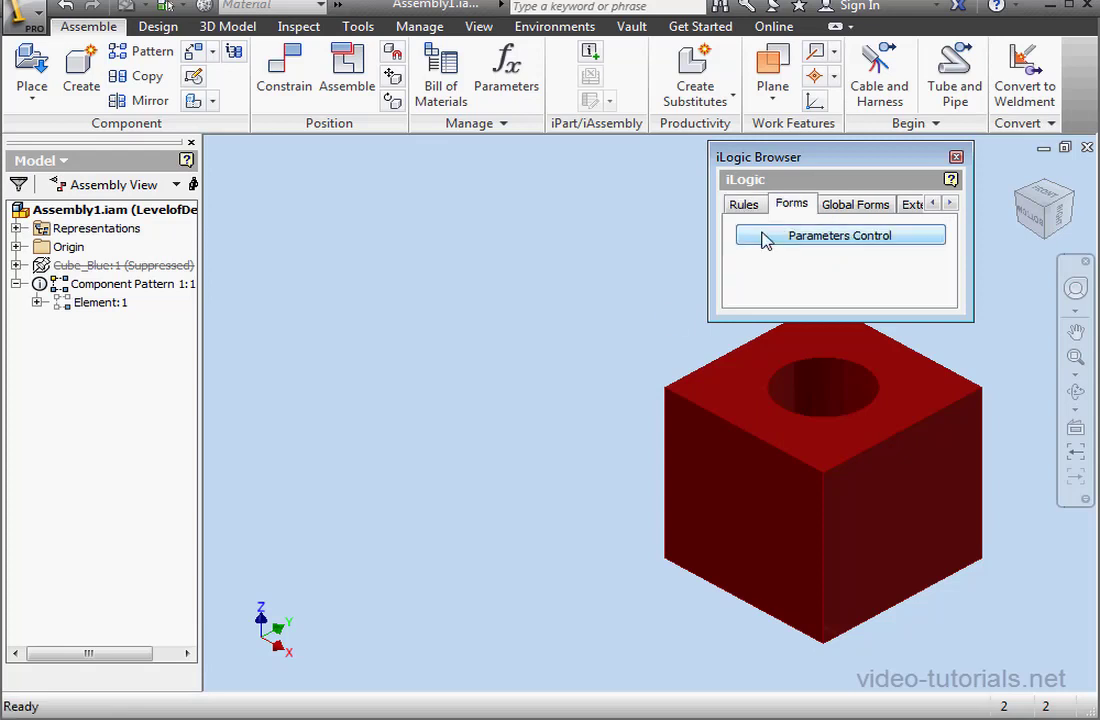
left_click(835, 240)
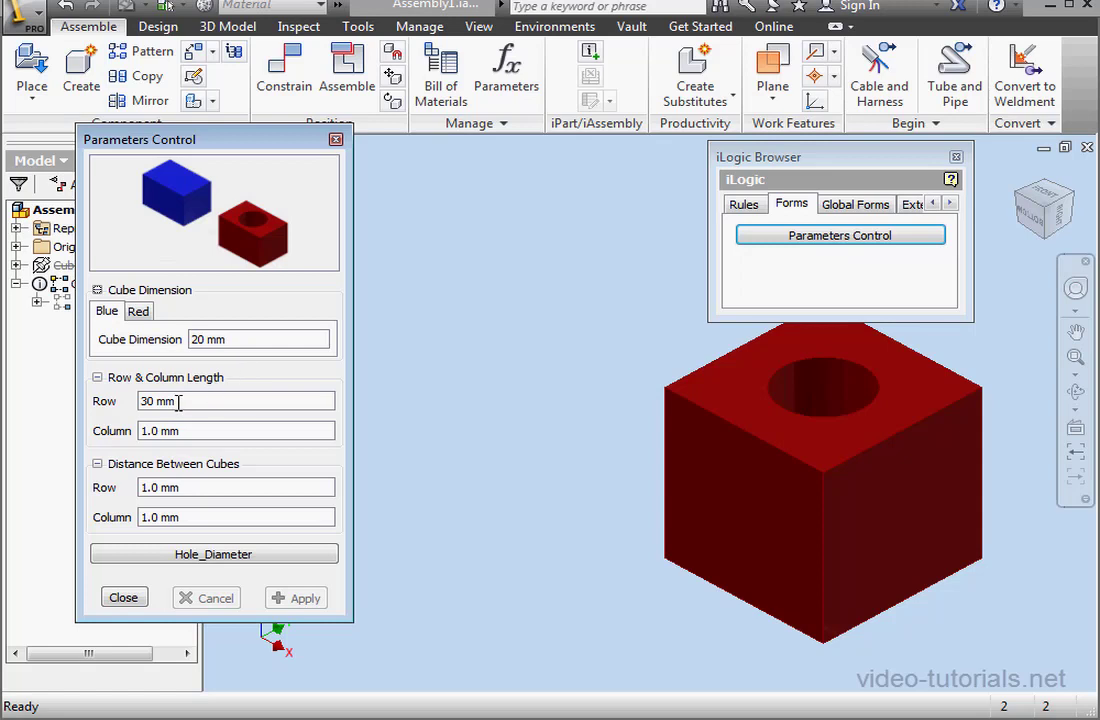
left_click_drag(183, 401, 112, 402)
type("100")
left_click_drag(191, 430, 110, 431)
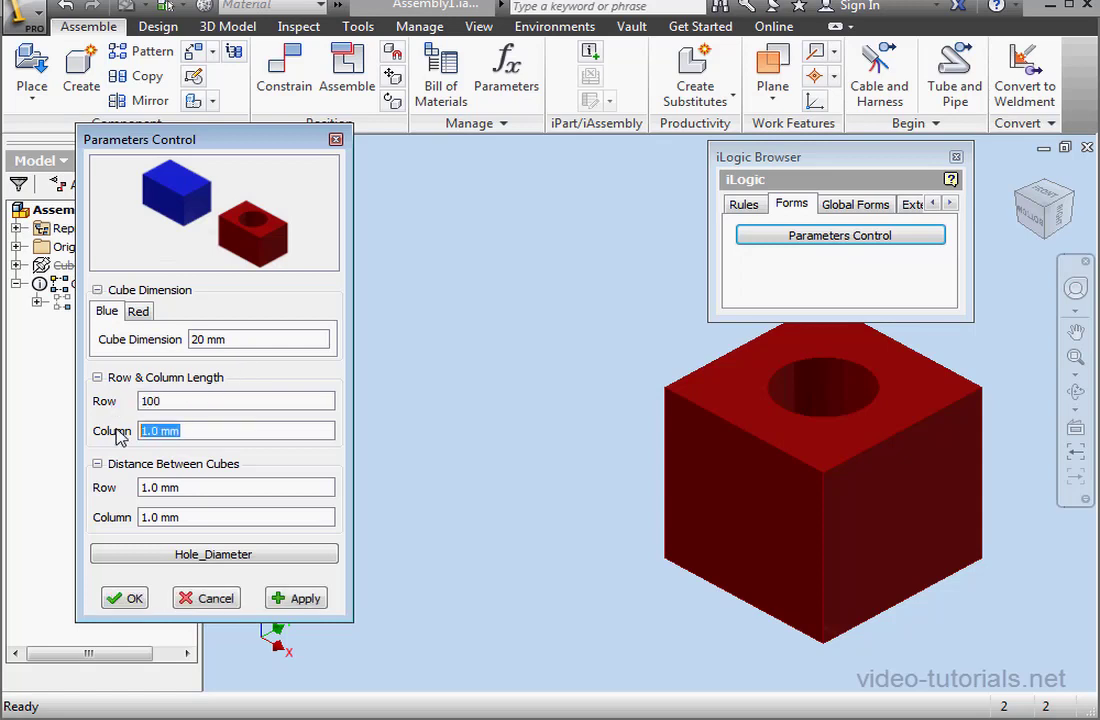
type("100")
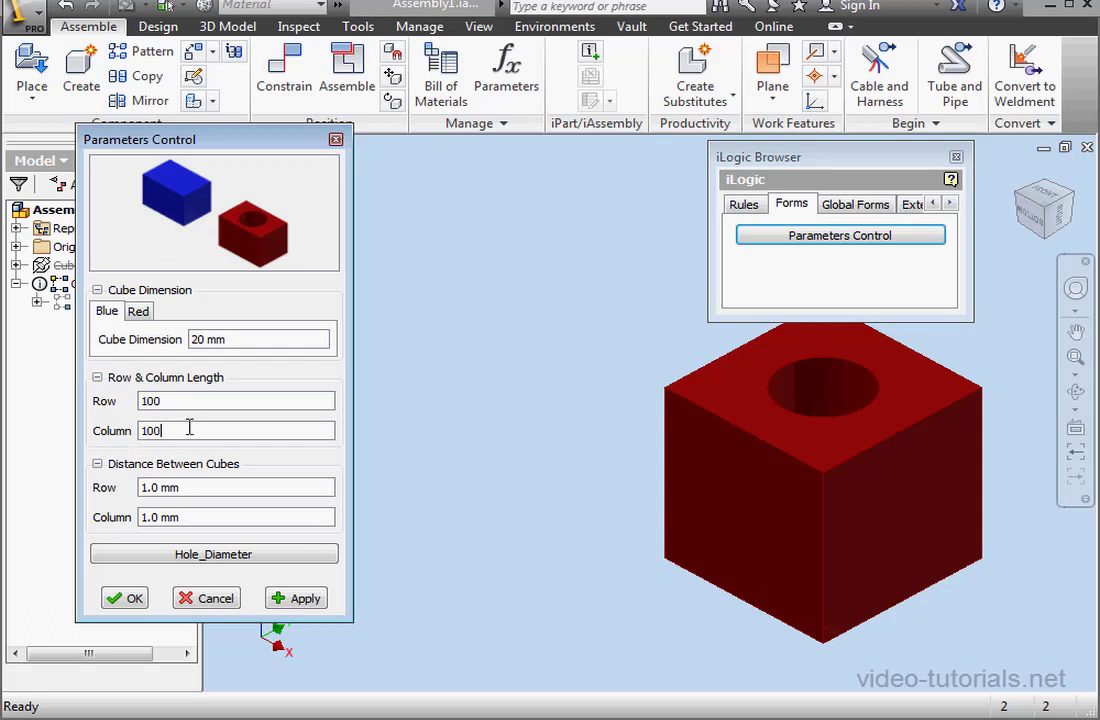
left_click(296, 598)
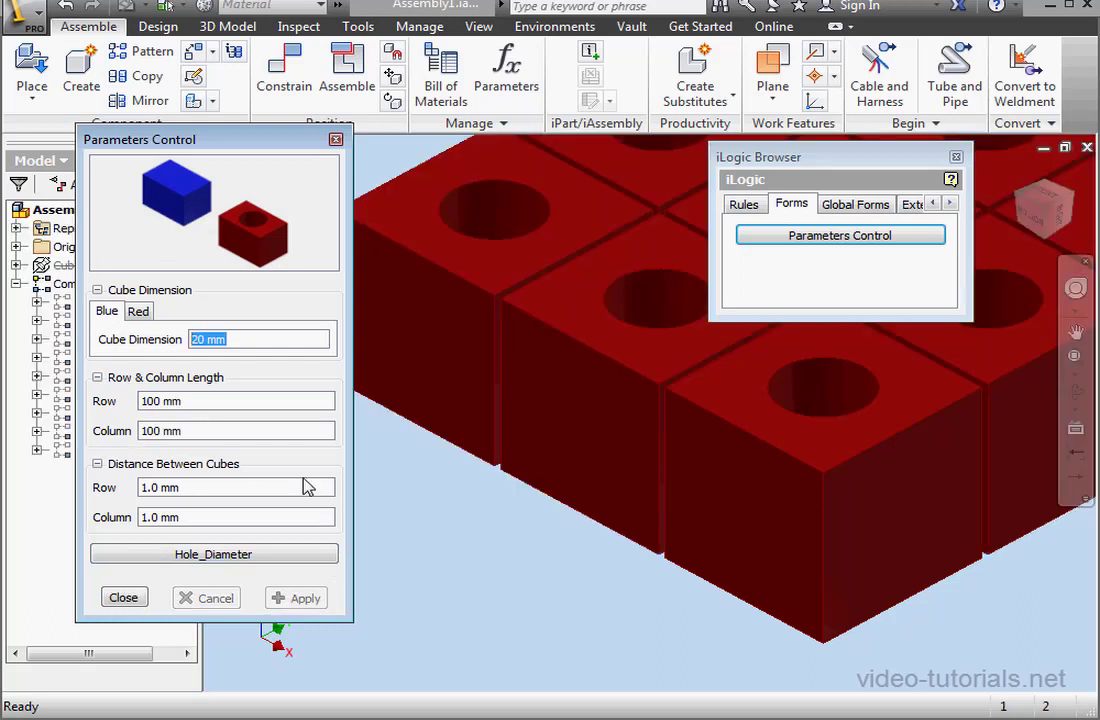
Set the red cube's dimension to 20 mm in the form and apply it
left_click(138, 311)
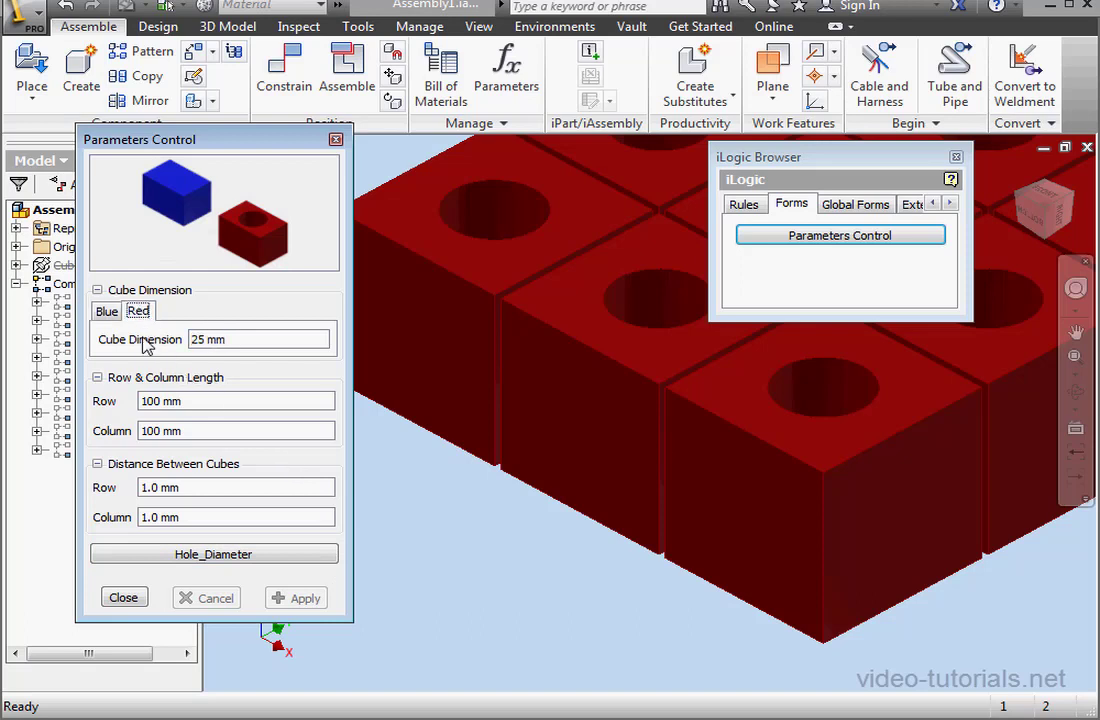
double_click(230, 340)
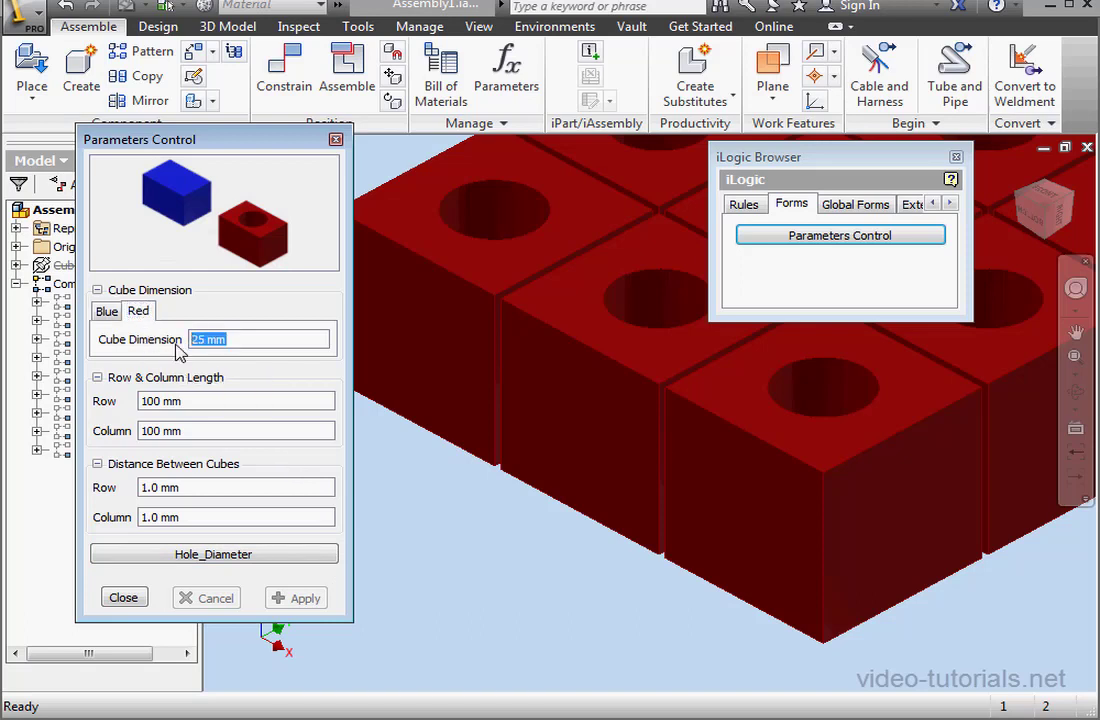
type("20")
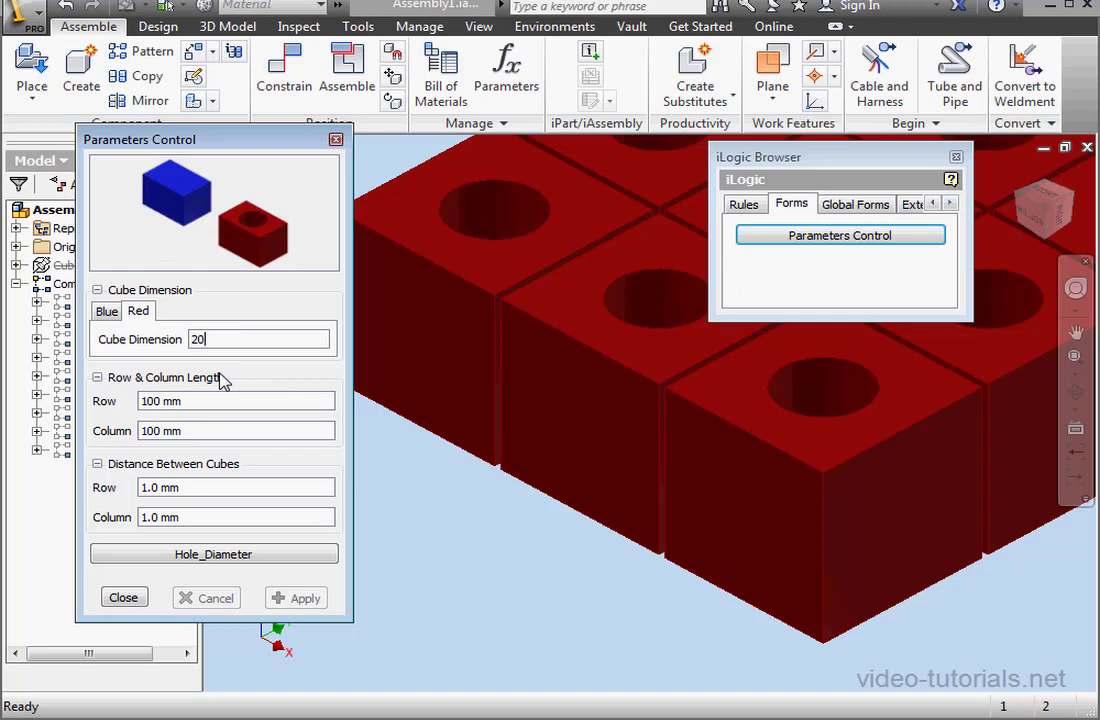
key("Tab")
left_click(310, 598)
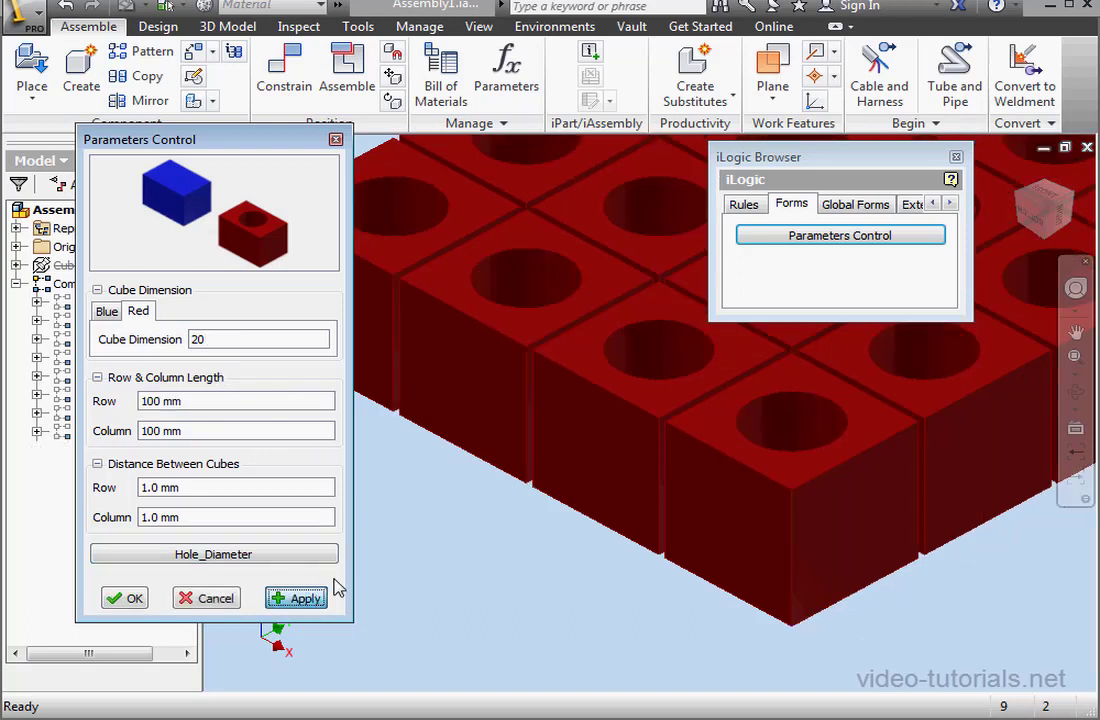
Run the Hole_Diameter rule from the form, dismiss its message and close the form
left_click(274, 555)
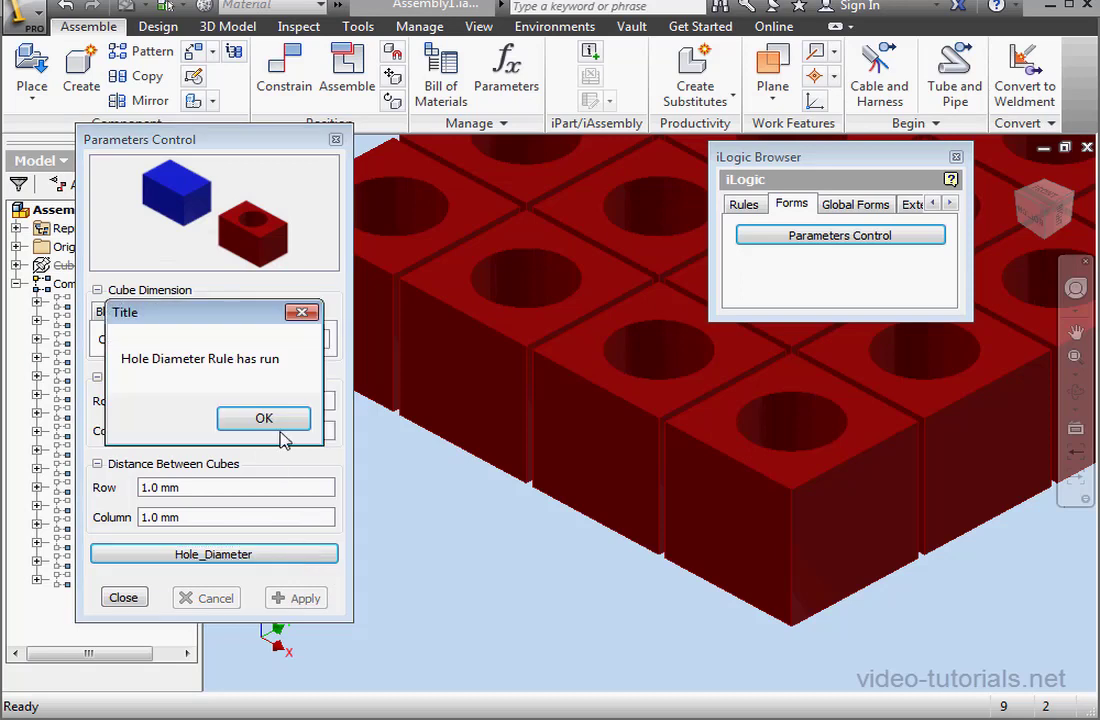
left_click(284, 421)
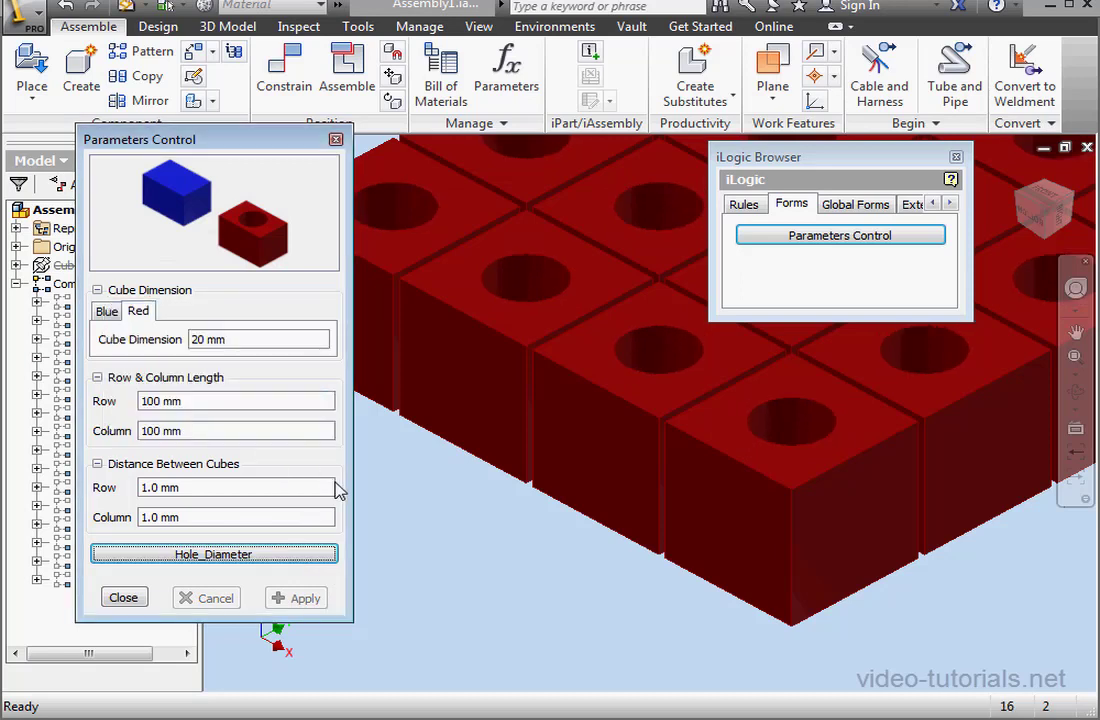
left_click(125, 598)
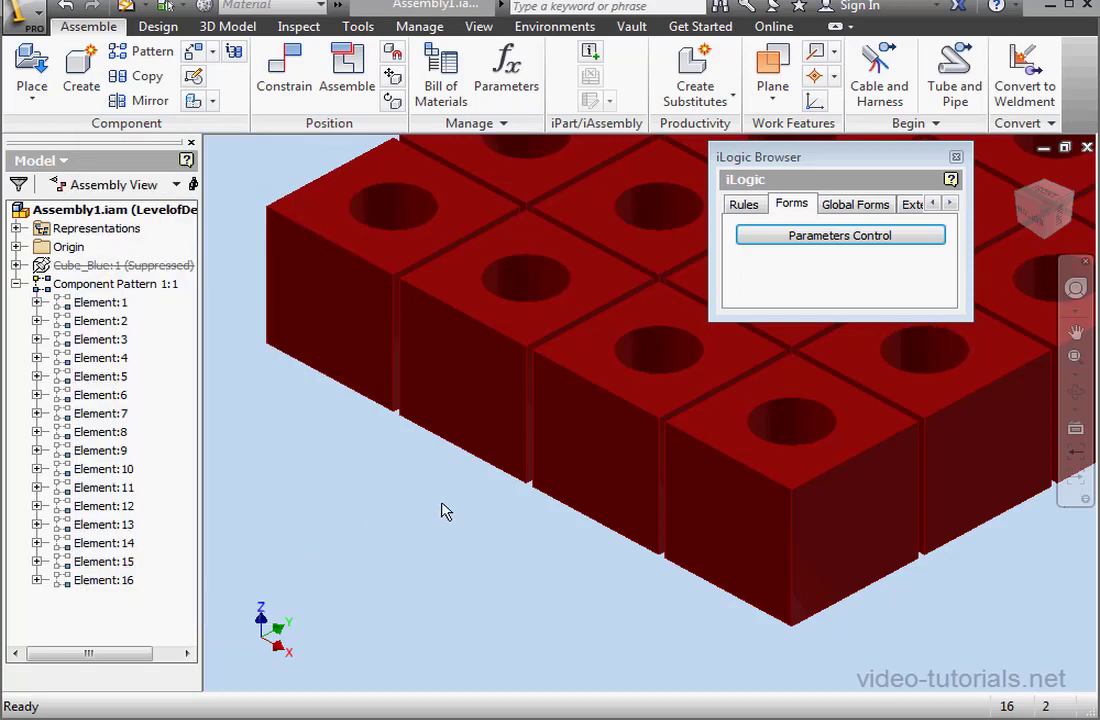